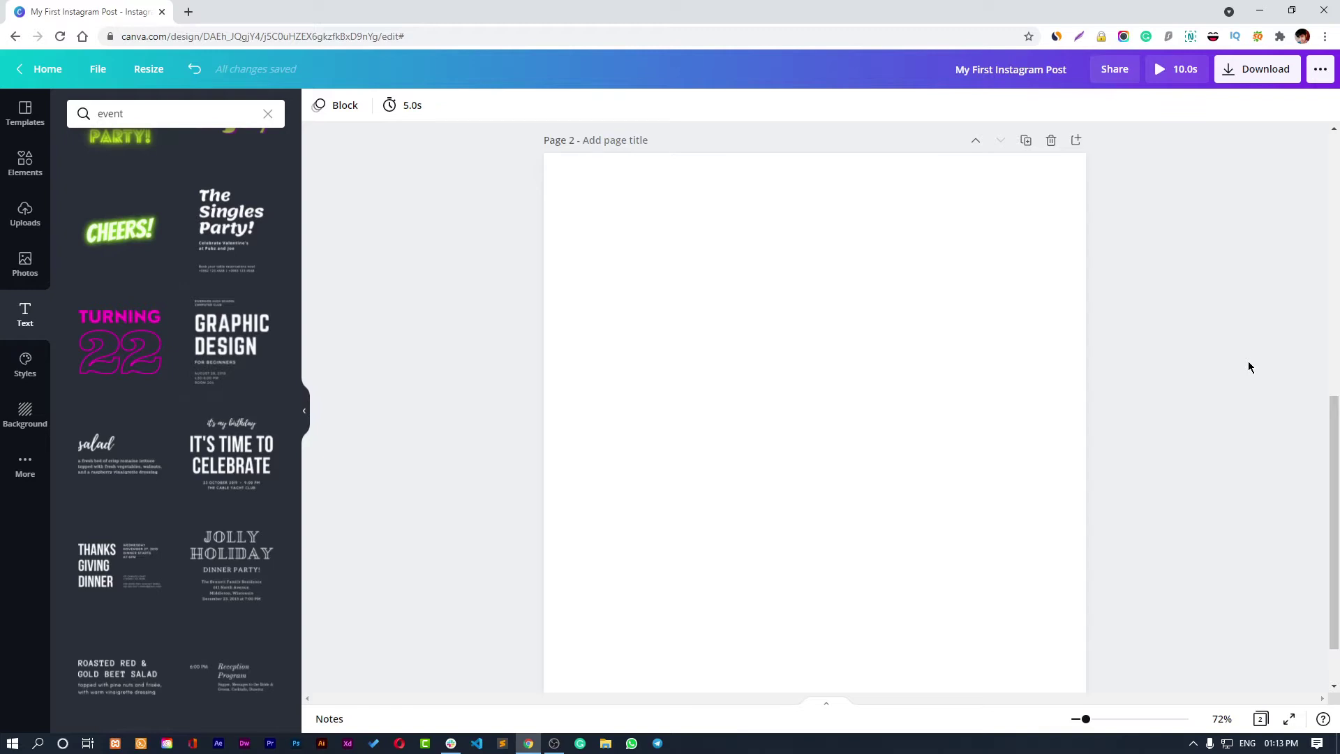
Step: Examine the Online Webinar design on page 1 and compare it with the blank page 2
scroll(1276, 324, "up", 6)
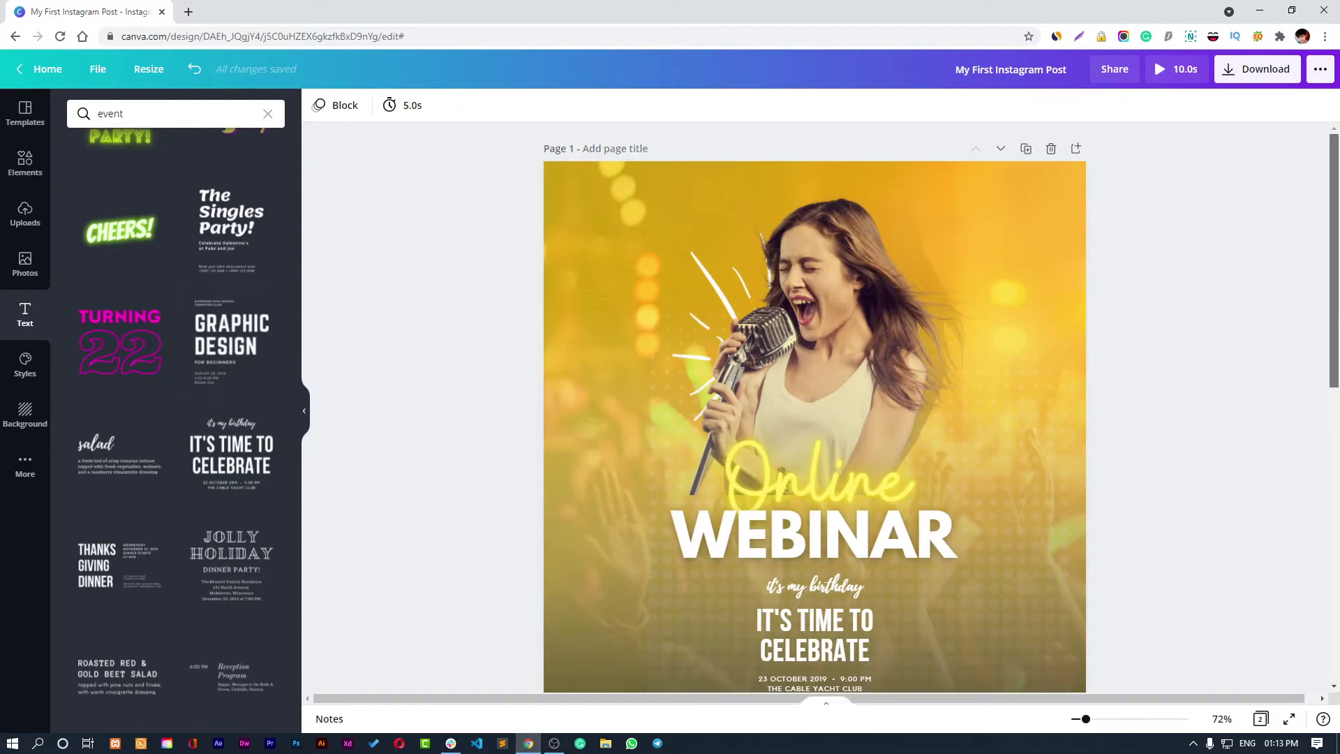
scroll(814, 407, "down", 3)
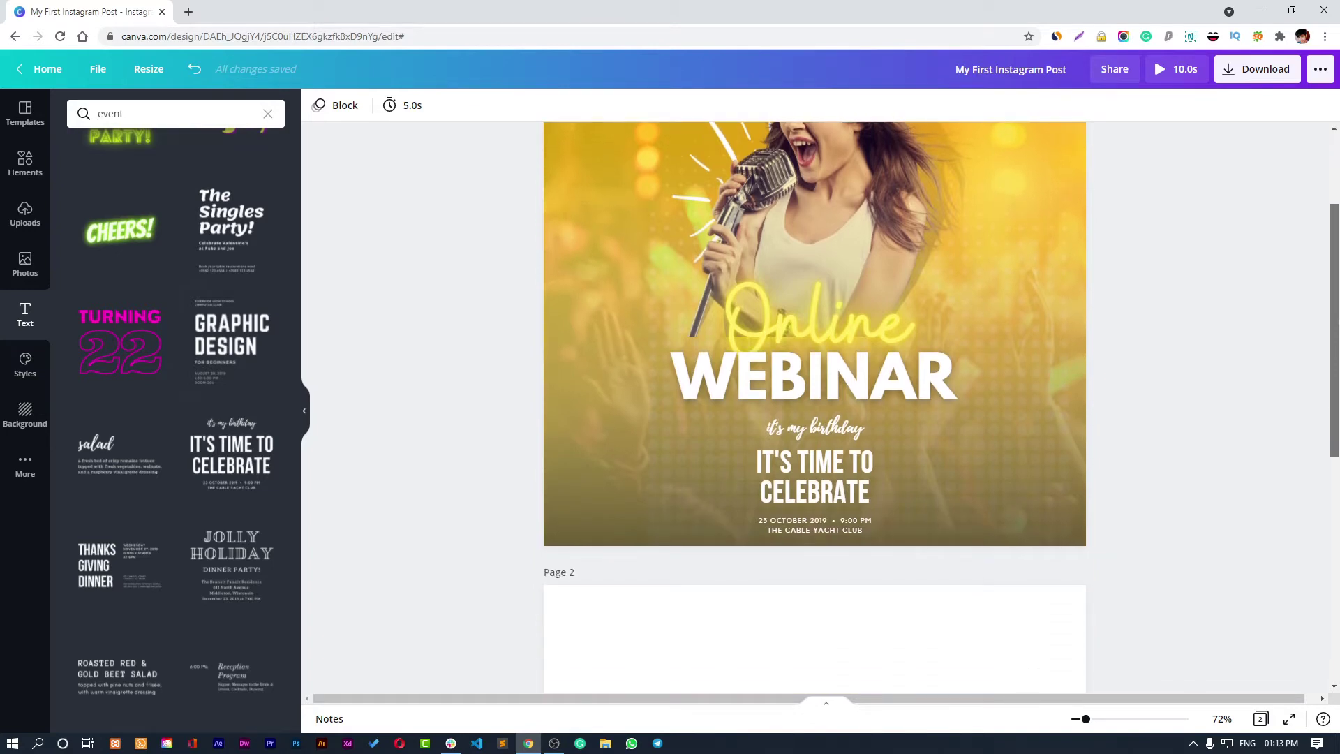
scroll(814, 407, "up", 3)
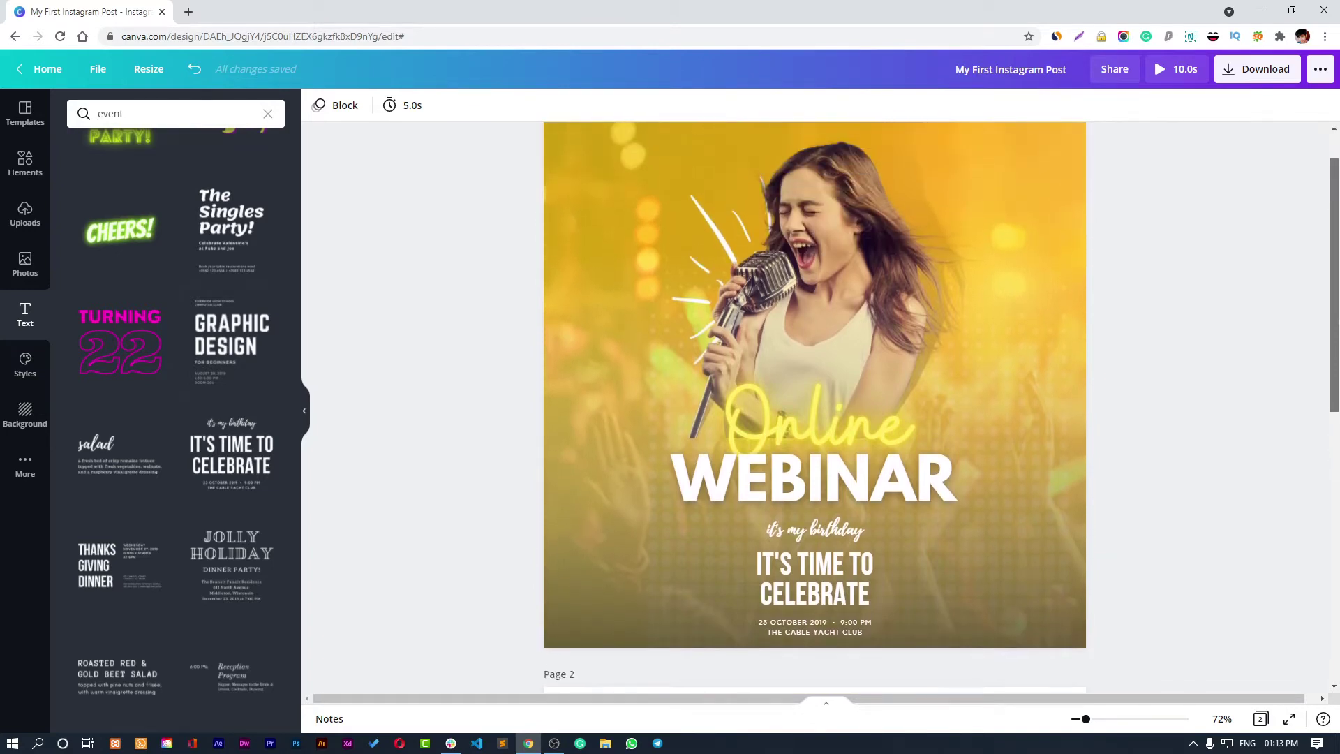
scroll(815, 407, "up", 1)
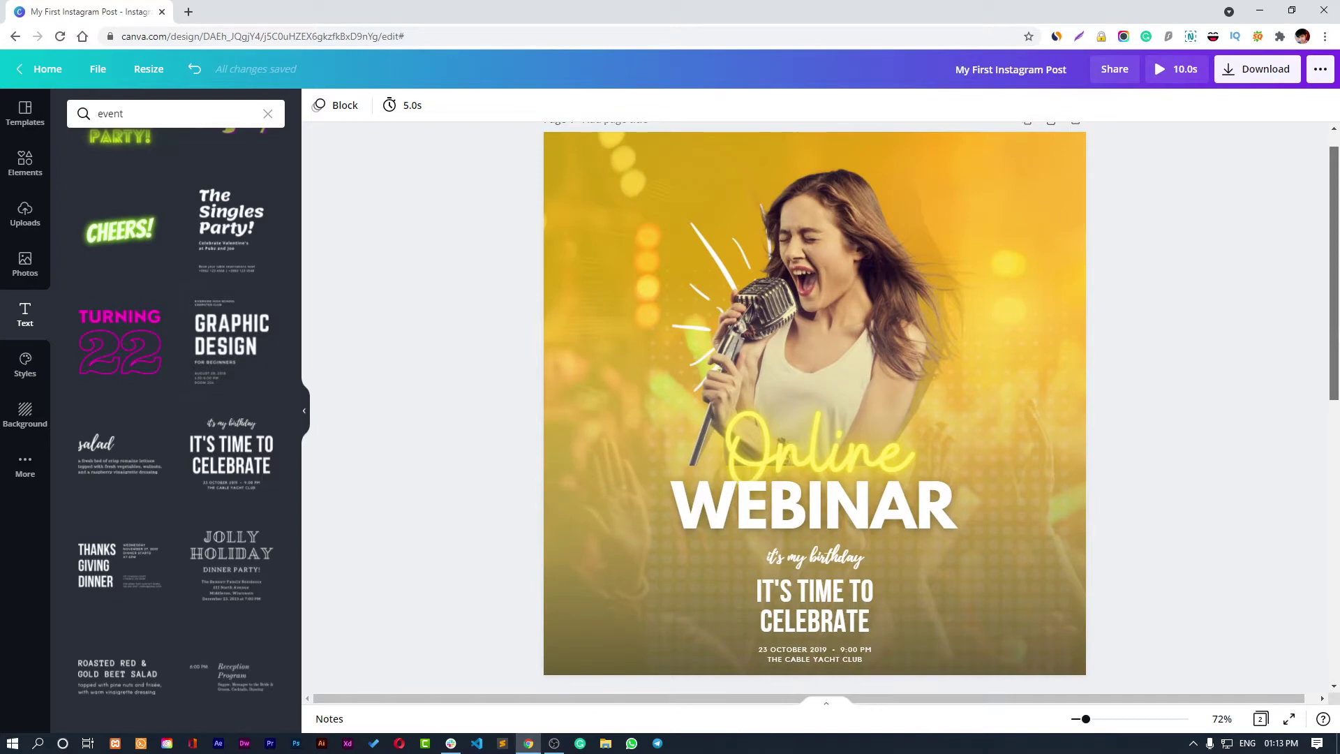
scroll(815, 406, "down", 1)
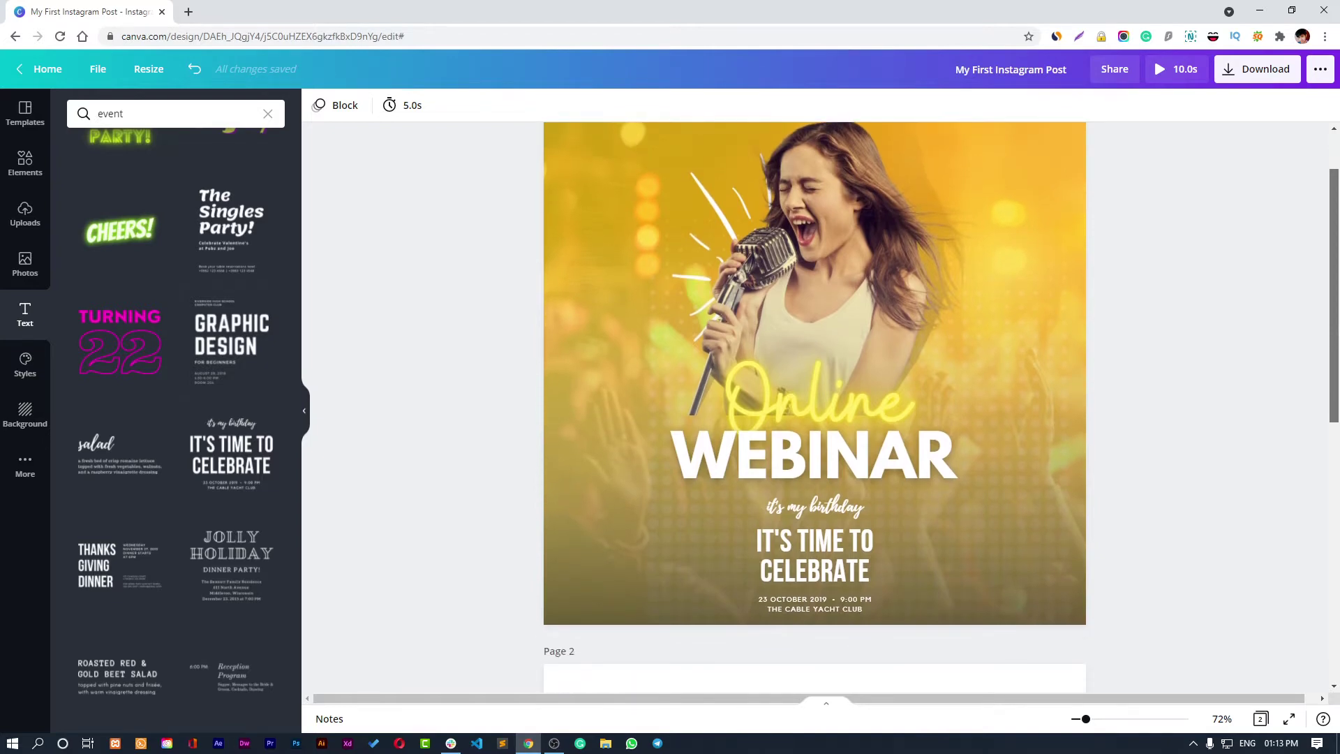
scroll(814, 407, "down", 3)
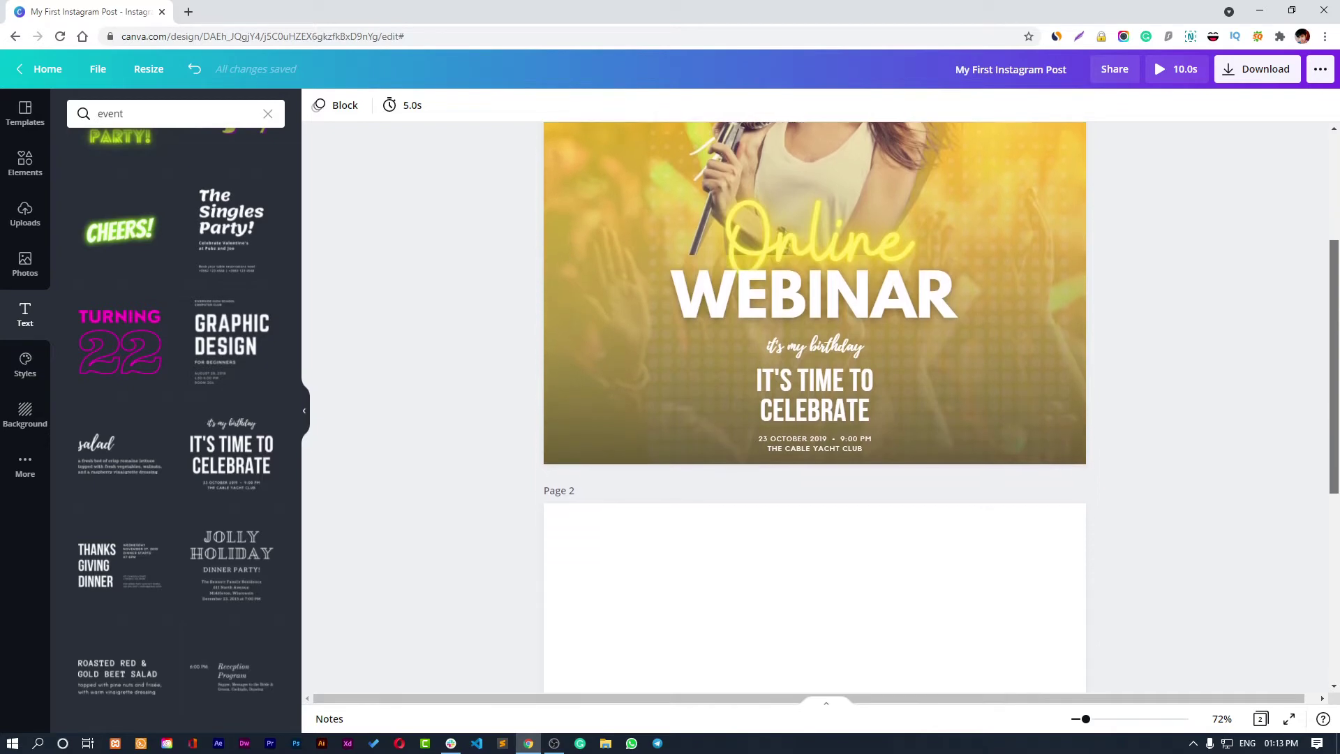
left_click_drag(1331, 433, 1332, 585)
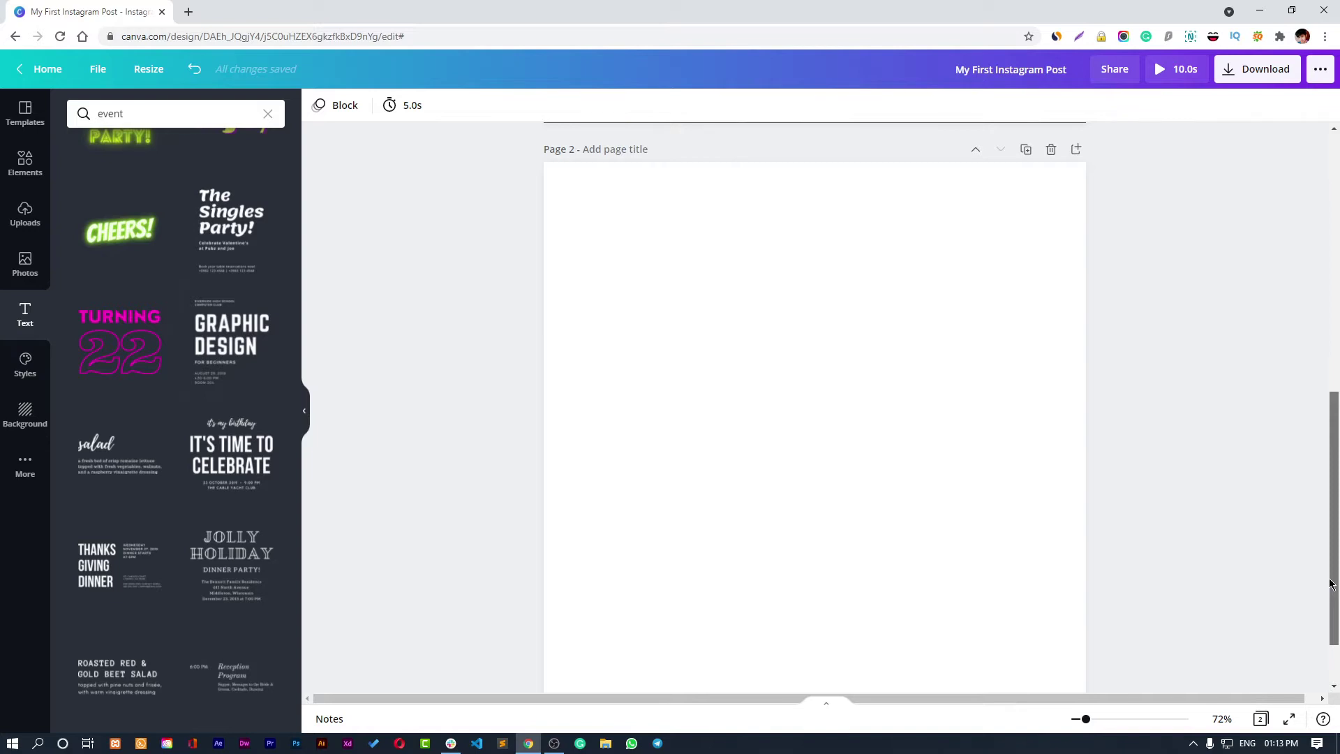
left_click_drag(1330, 585, 1331, 600)
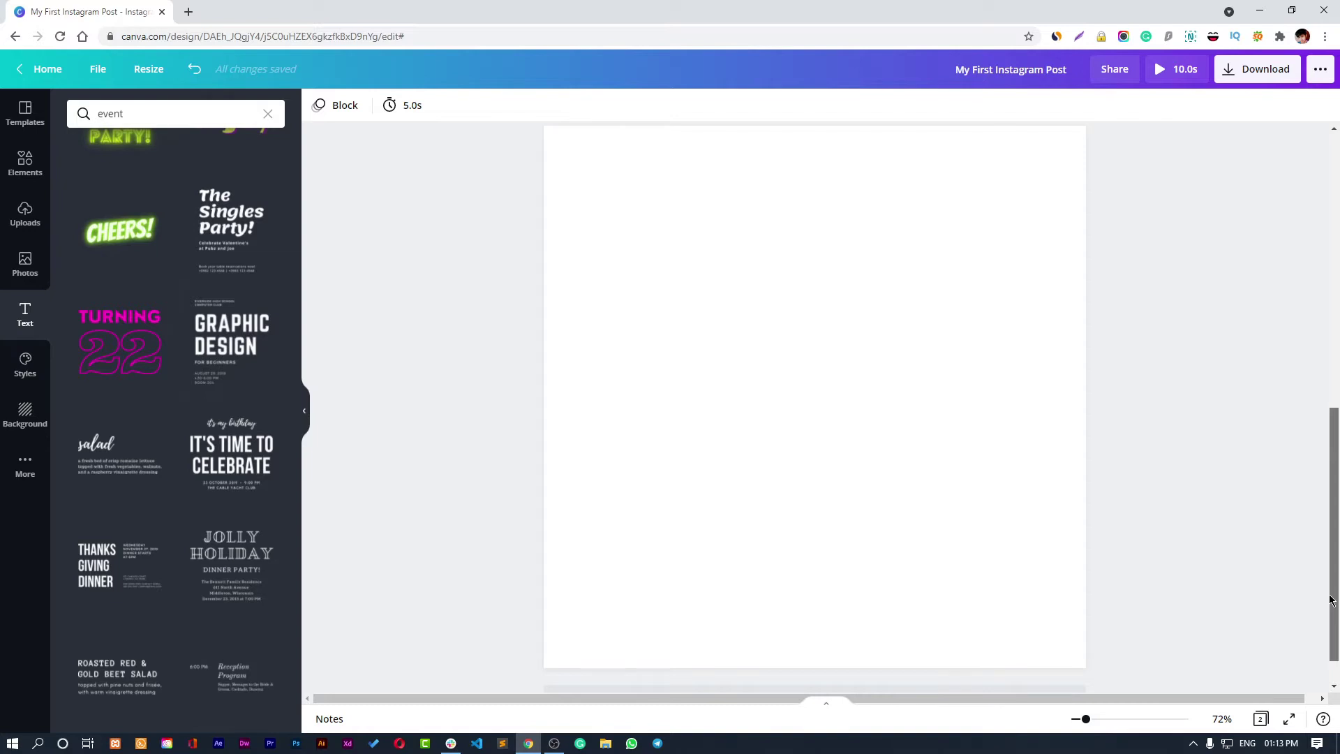
left_click_drag(1331, 601, 1334, 332)
scroll(814, 405, "down", 1)
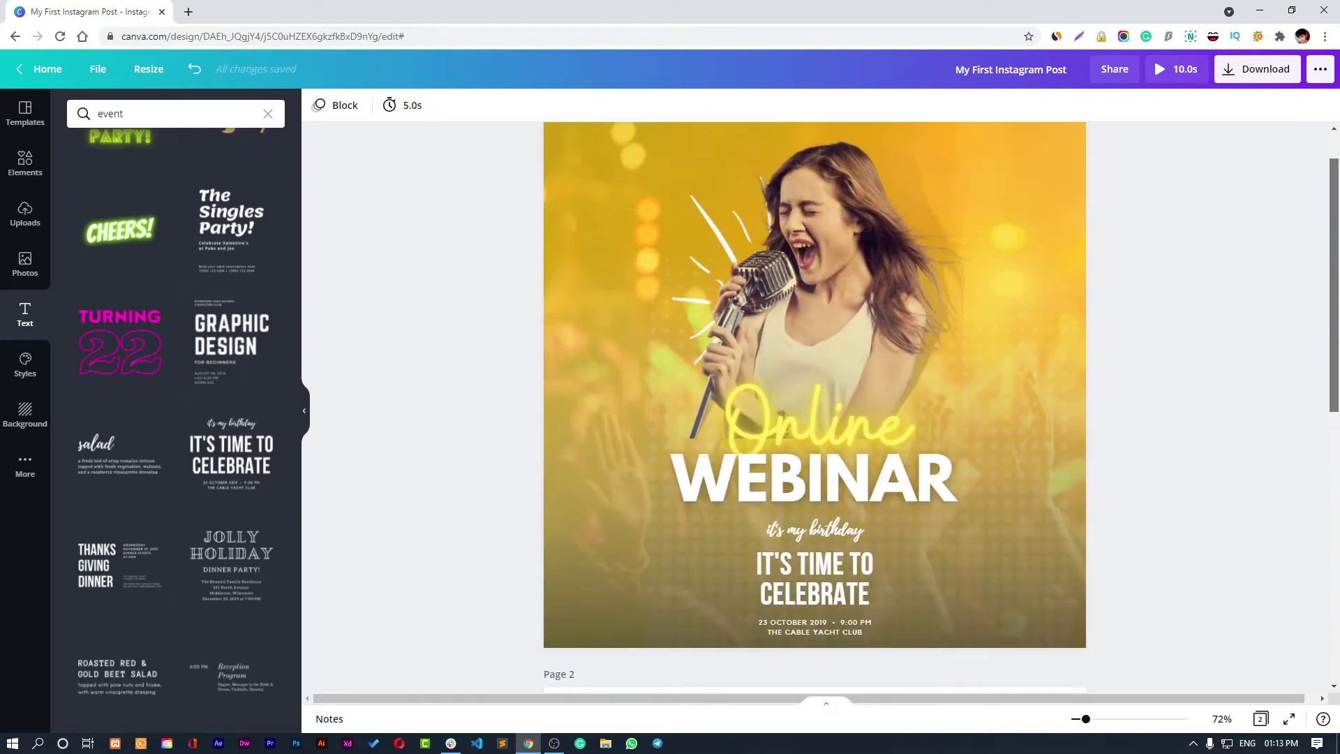
scroll(815, 405, "up", 1)
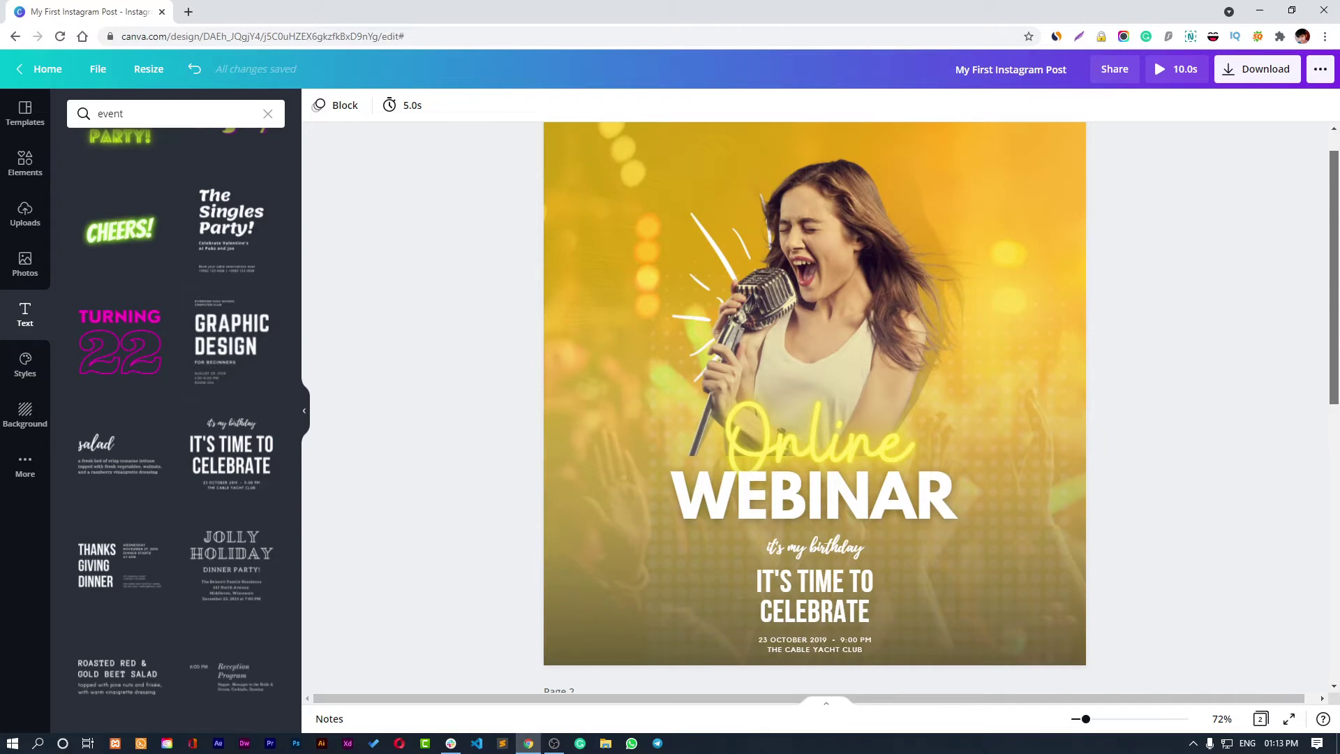
scroll(815, 405, "down", 1)
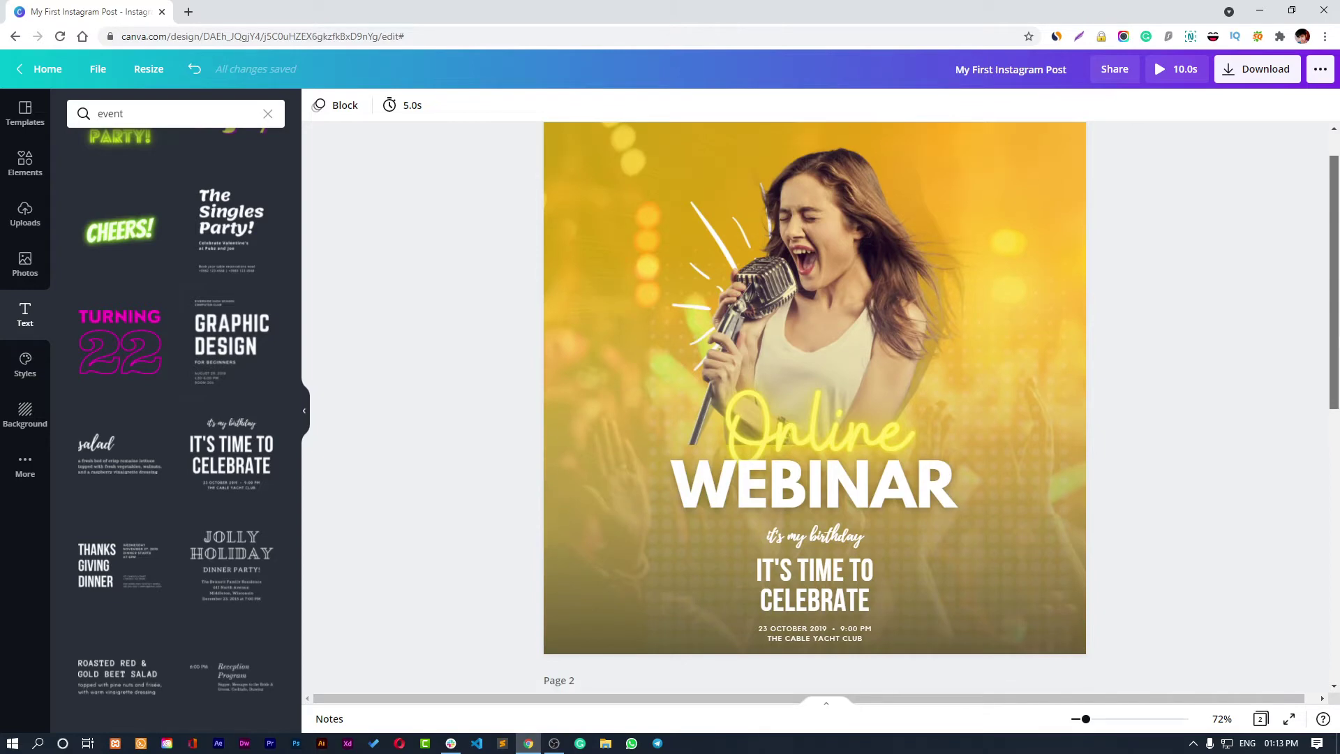
scroll(815, 405, "down", 1)
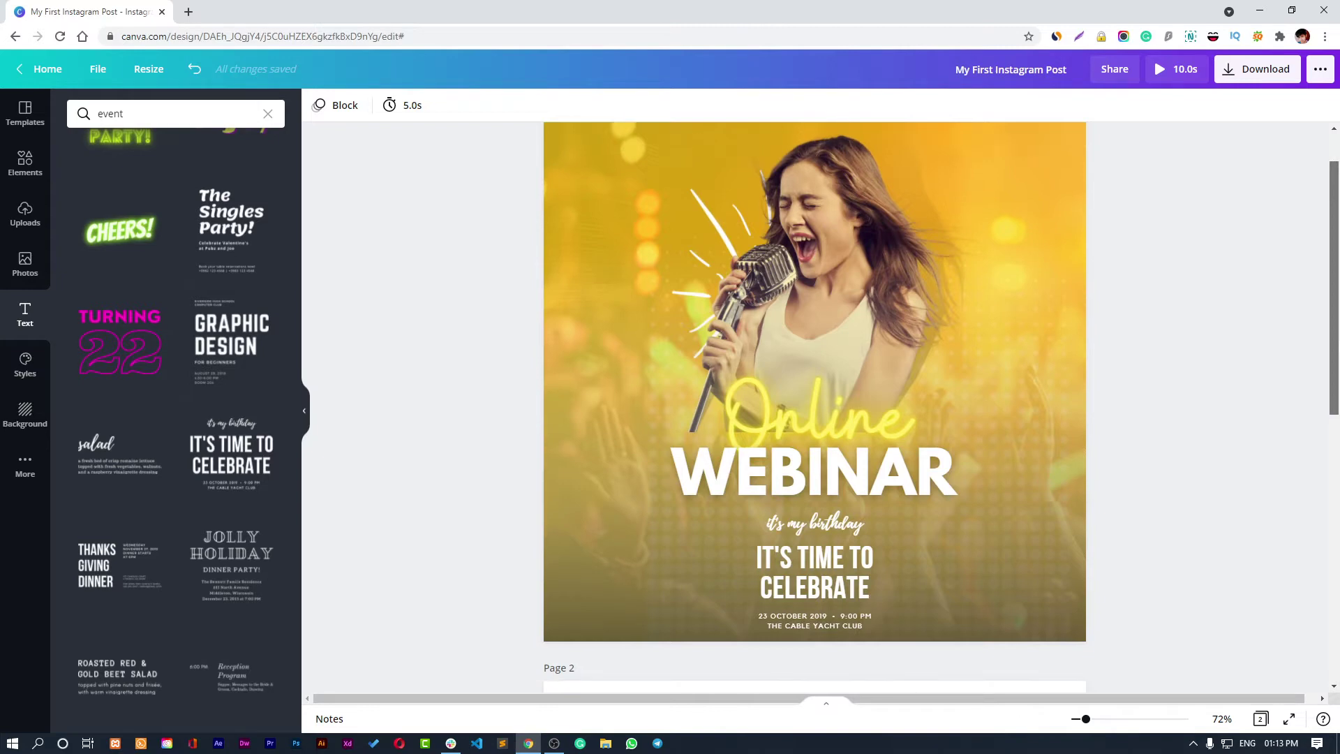
scroll(814, 405, "down", 10)
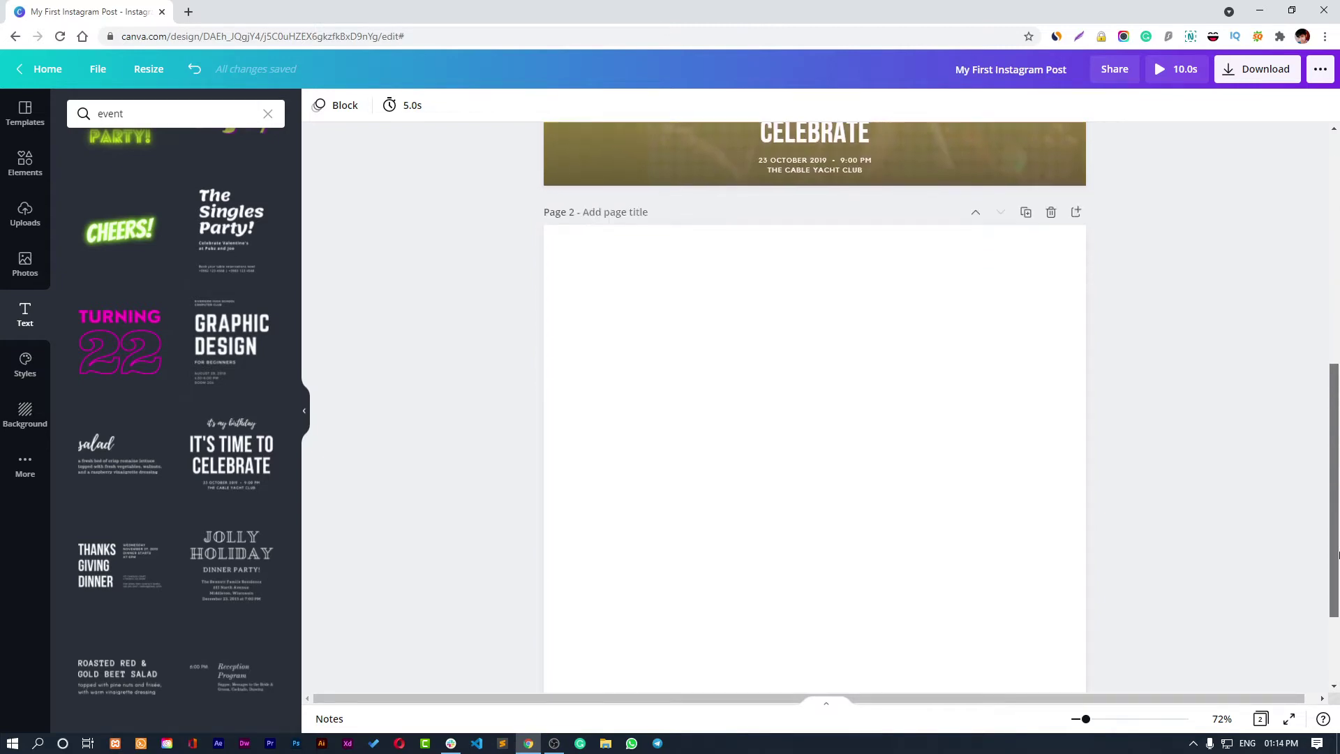
scroll(1306, 536, "down", 1)
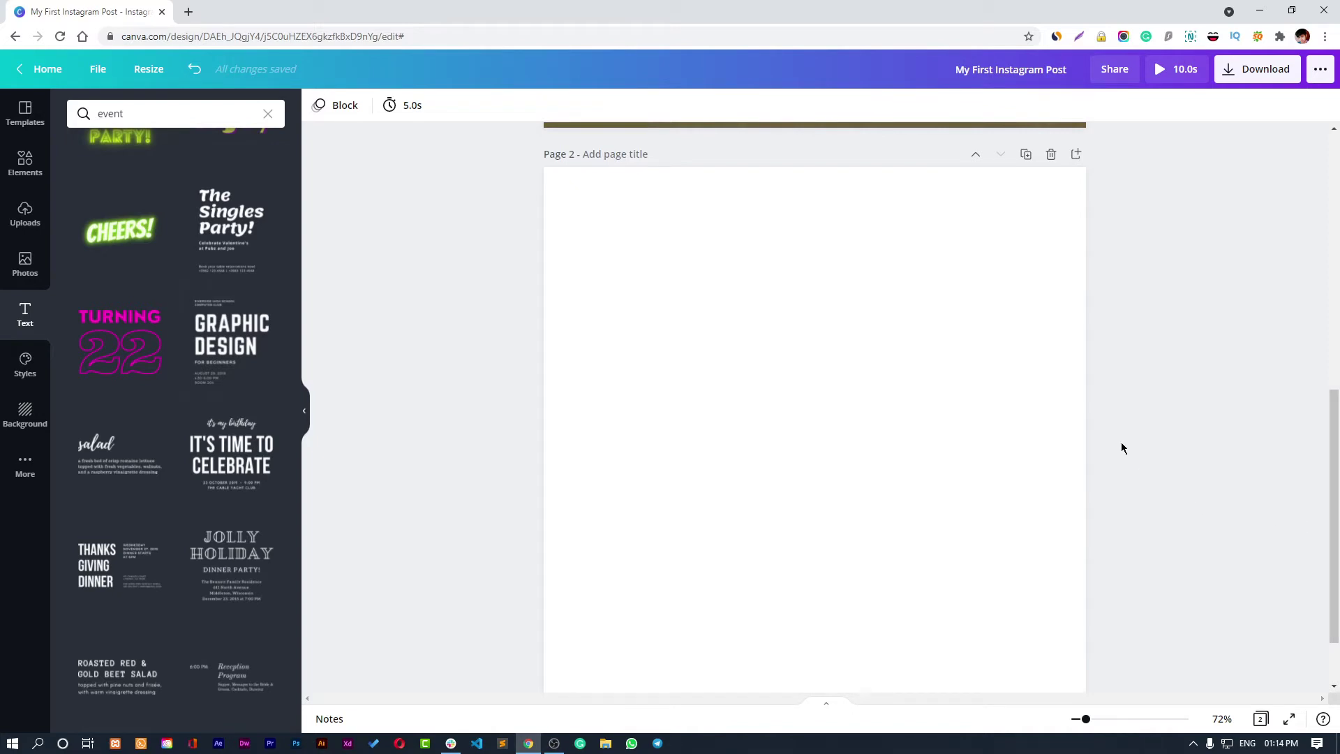
Step: Add a circle, a square and a text box to the blank page 2
key("c")
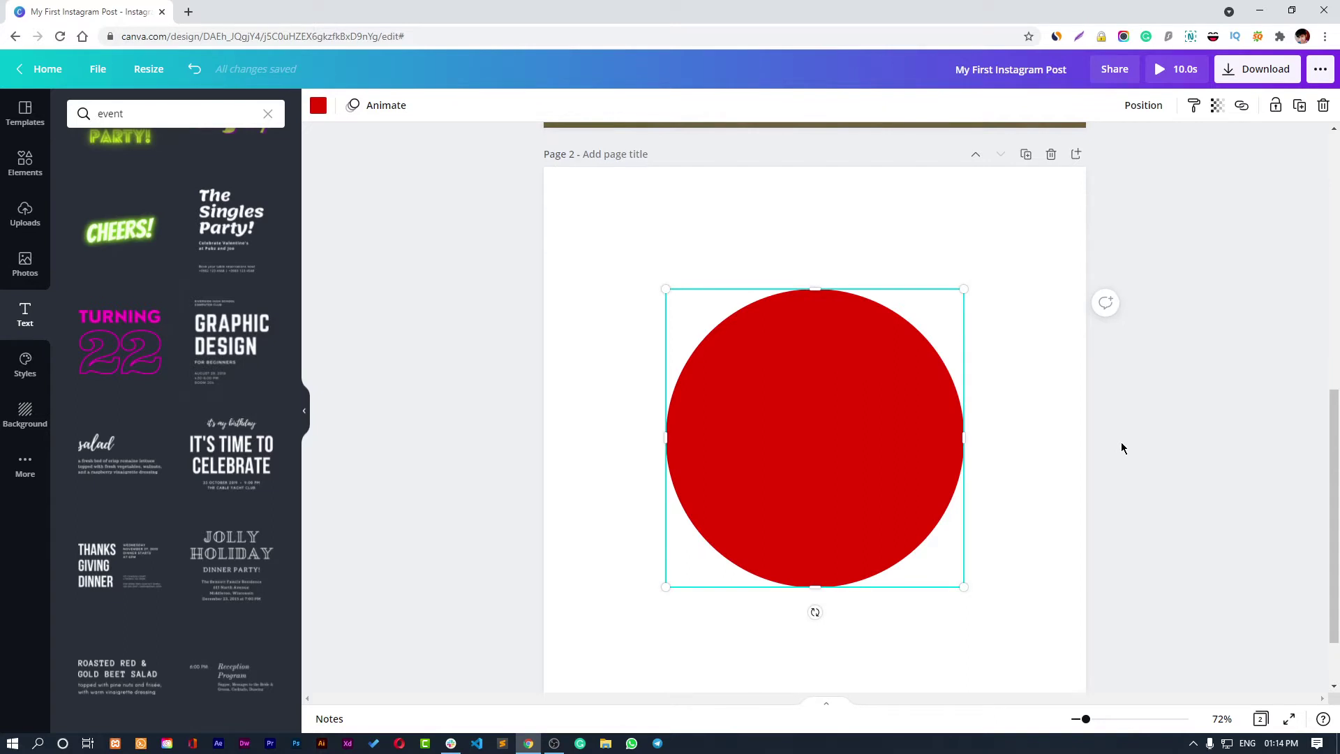
key("r")
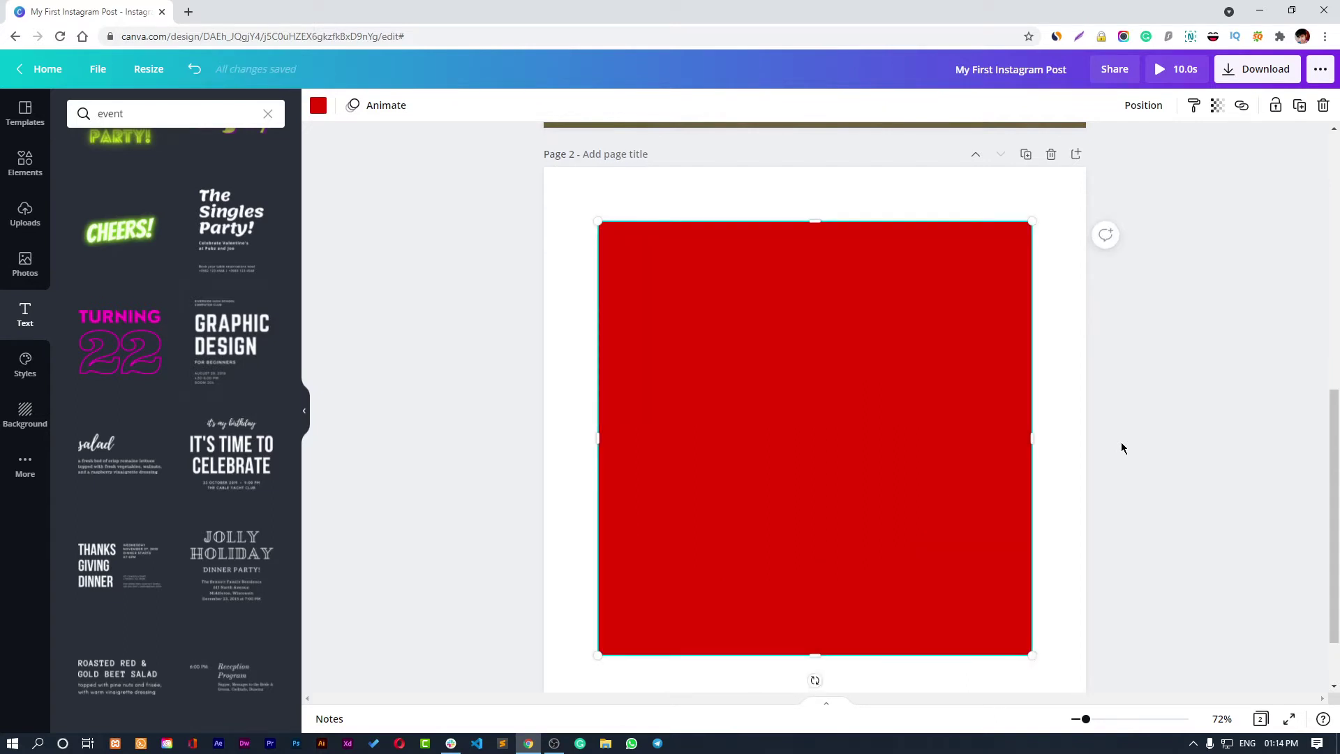
key("t")
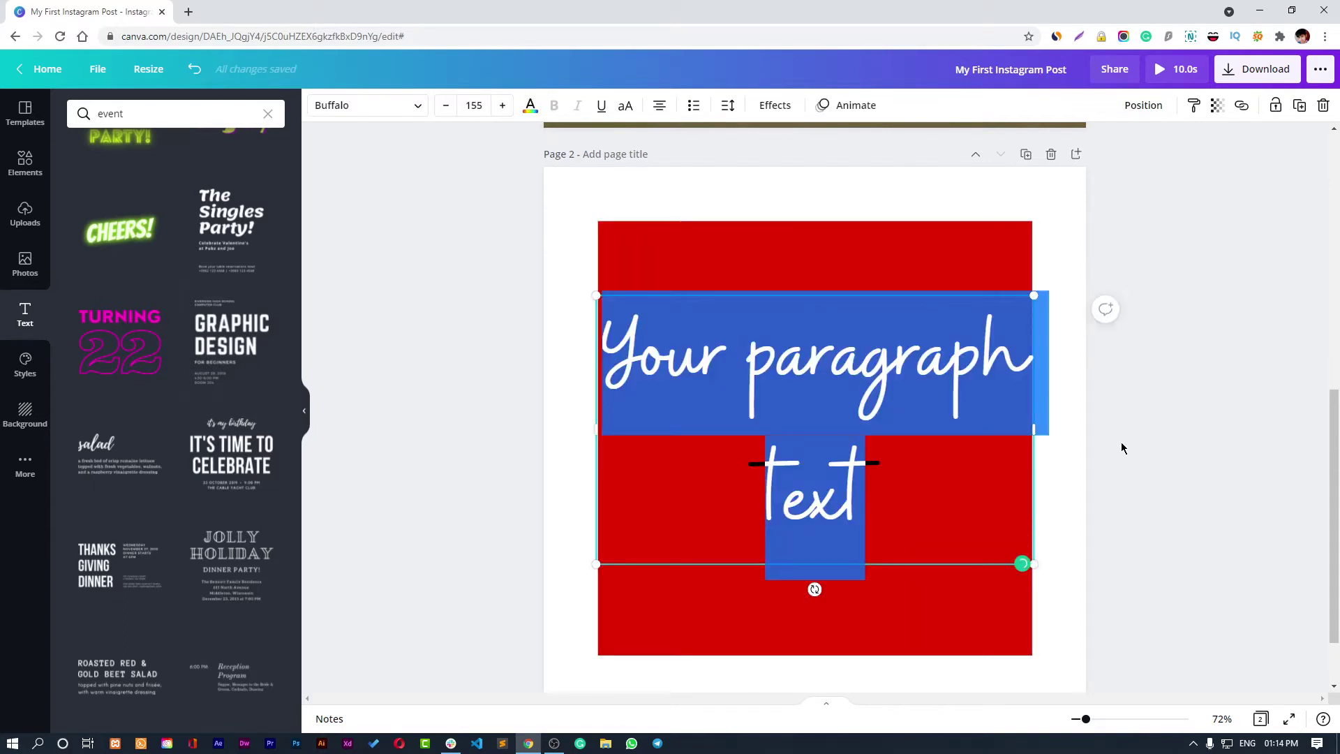
Step: Remove the text box, the square and the circle from page 2
left_click(1112, 474)
left_click(841, 385)
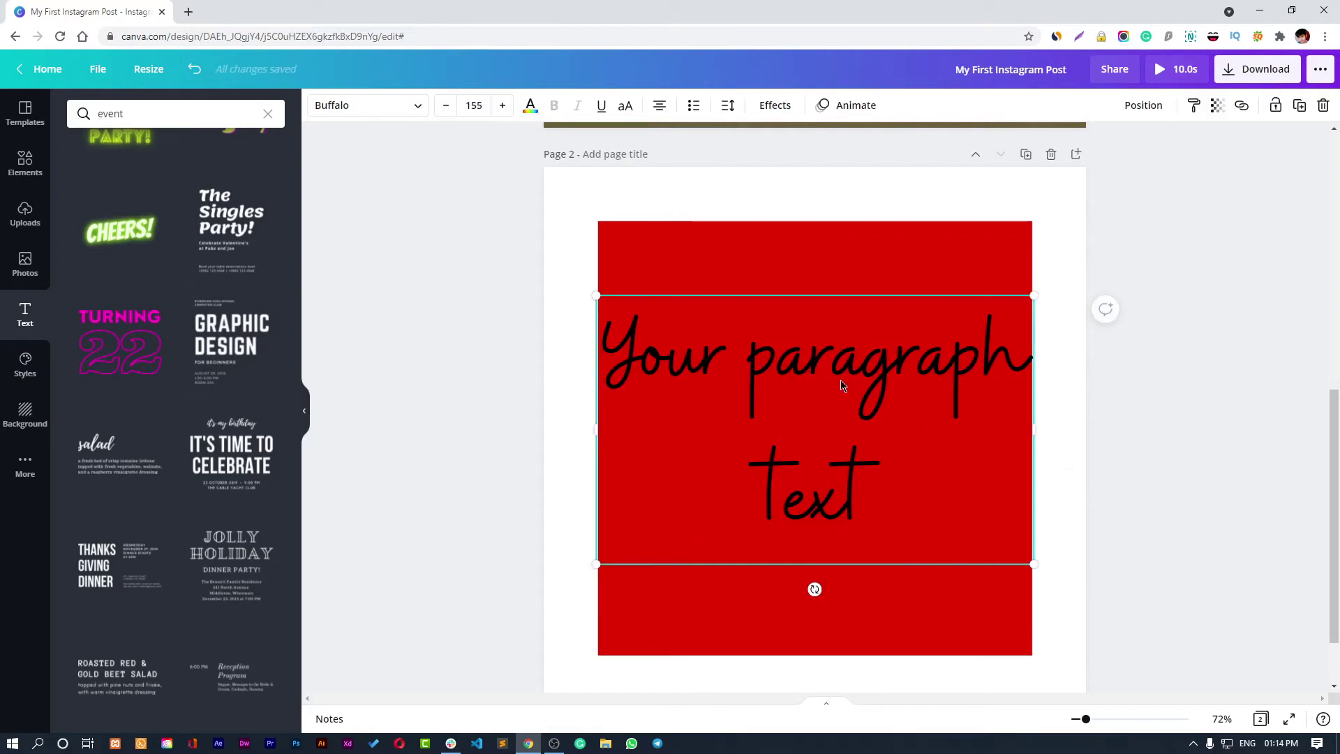
key("ctrl+z")
left_click(839, 390)
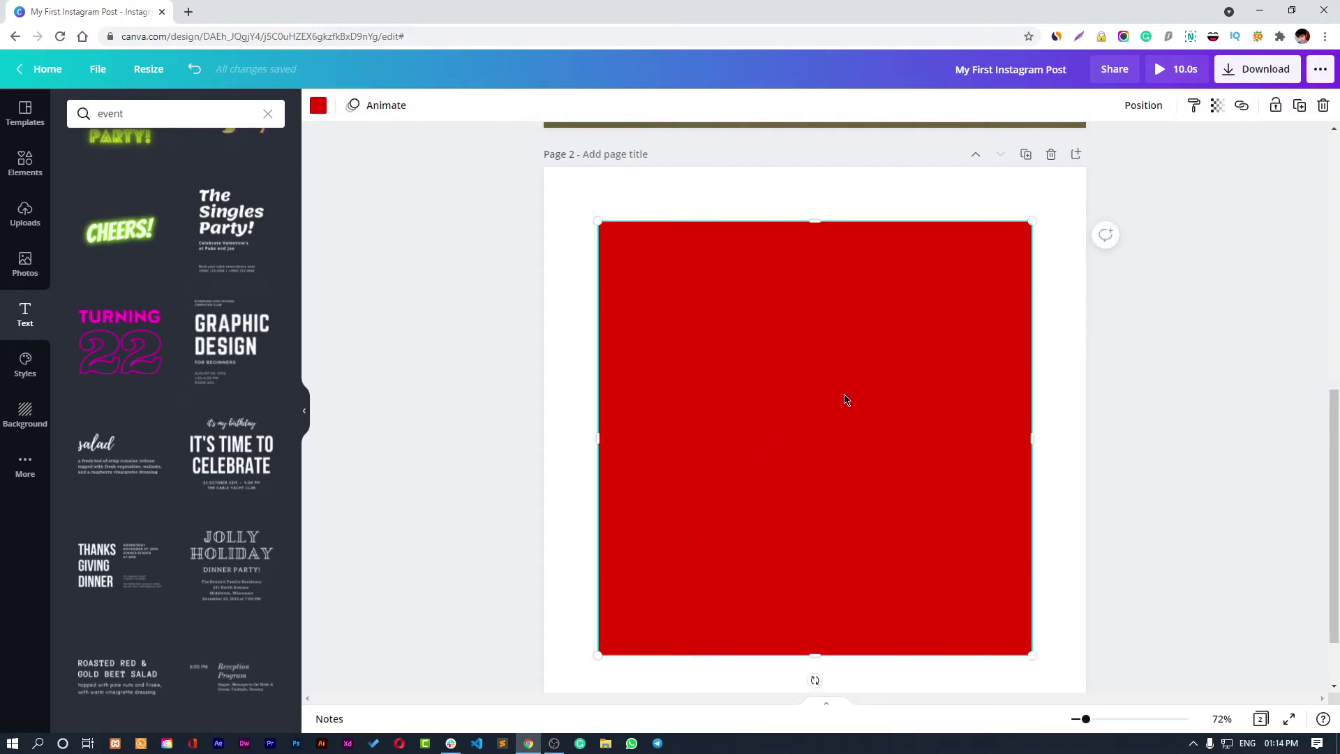
key("ctrl+z")
left_click(852, 403)
key("Delete")
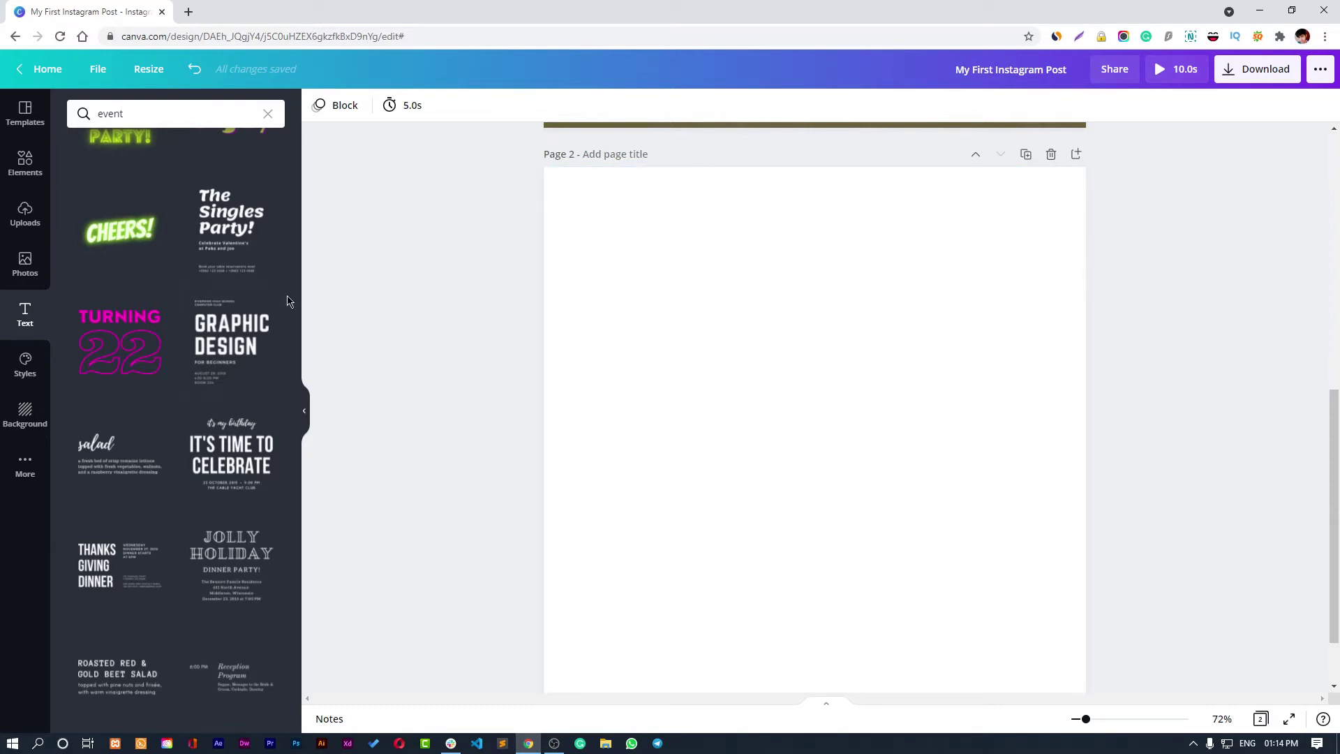
Step: Search the photo library for "event" and add the red-lit concert crowd photo to page 2
left_click(25, 264)
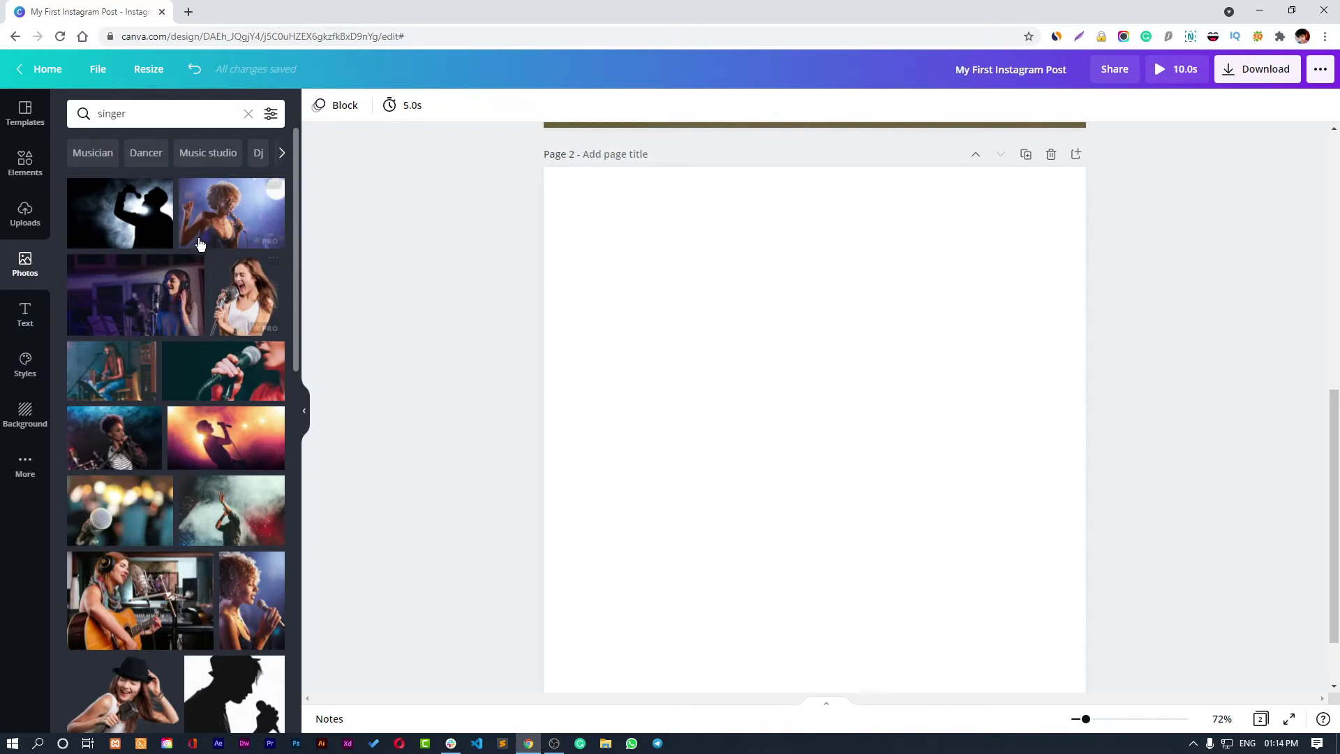
left_click(135, 118)
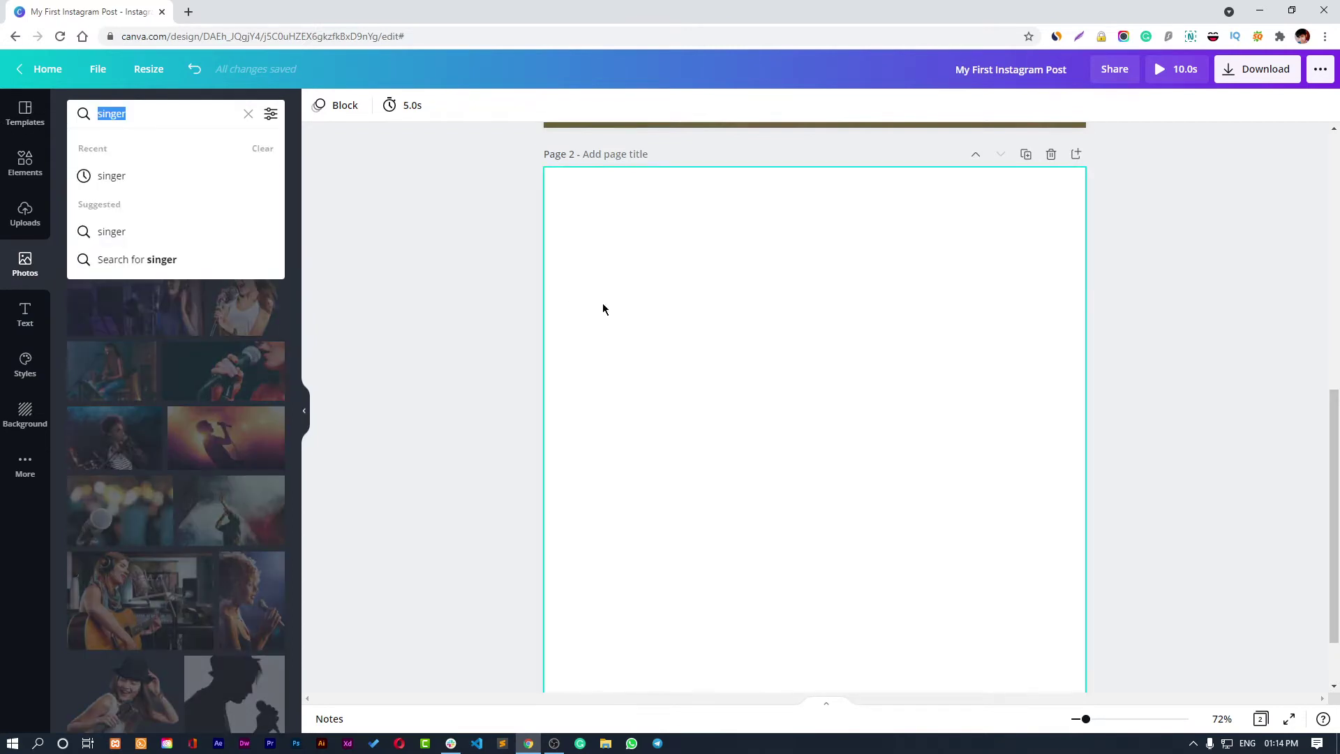
type("event")
key("Return")
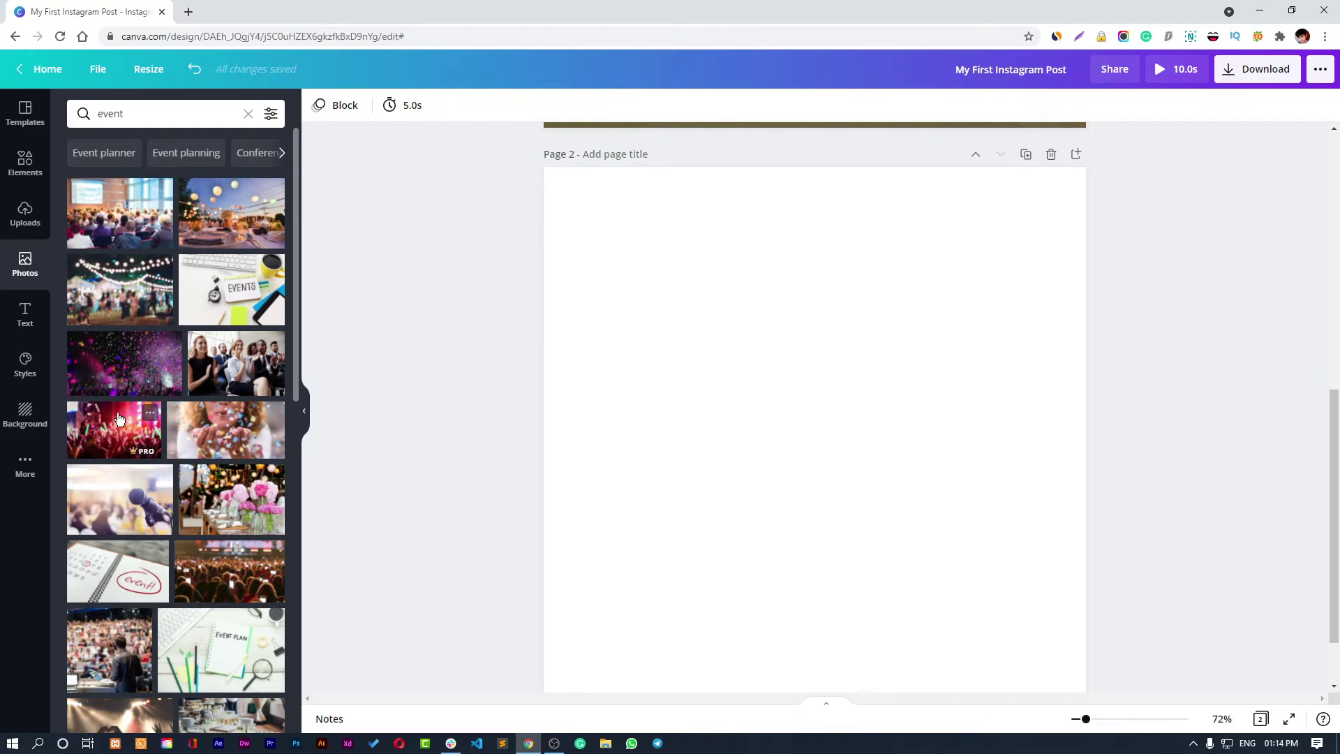
left_click(148, 411)
Step: Position and enlarge the concert crowd photo so it covers the whole of page 2
left_click_drag(696, 468, 643, 329)
left_click_drag(760, 430, 790, 691)
left_click_drag(810, 619, 809, 580)
left_click_drag(978, 441, 1100, 440)
left_click(1162, 420)
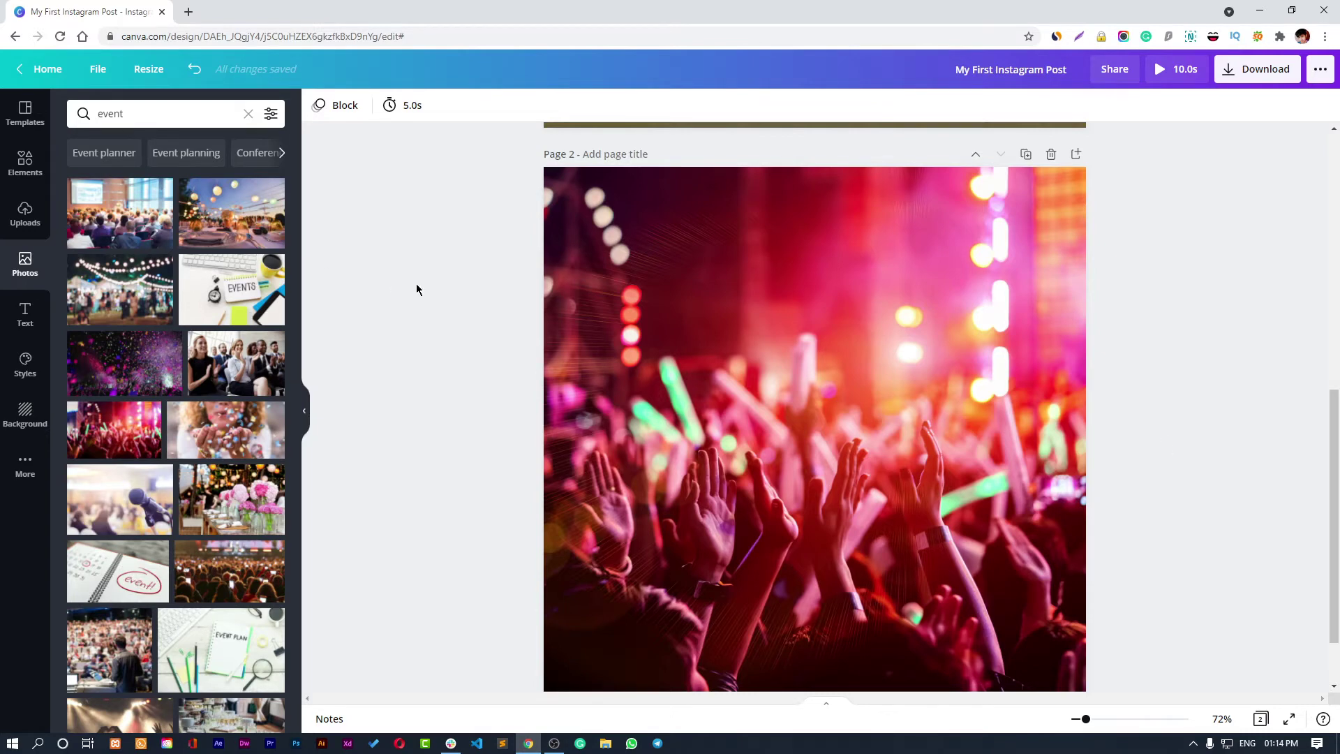
Step: Add a square shape over the crowd photo and stretch it to cover the whole page
key("r")
left_click_drag(781, 249, 733, 203)
left_click_drag(976, 598, 1086, 691)
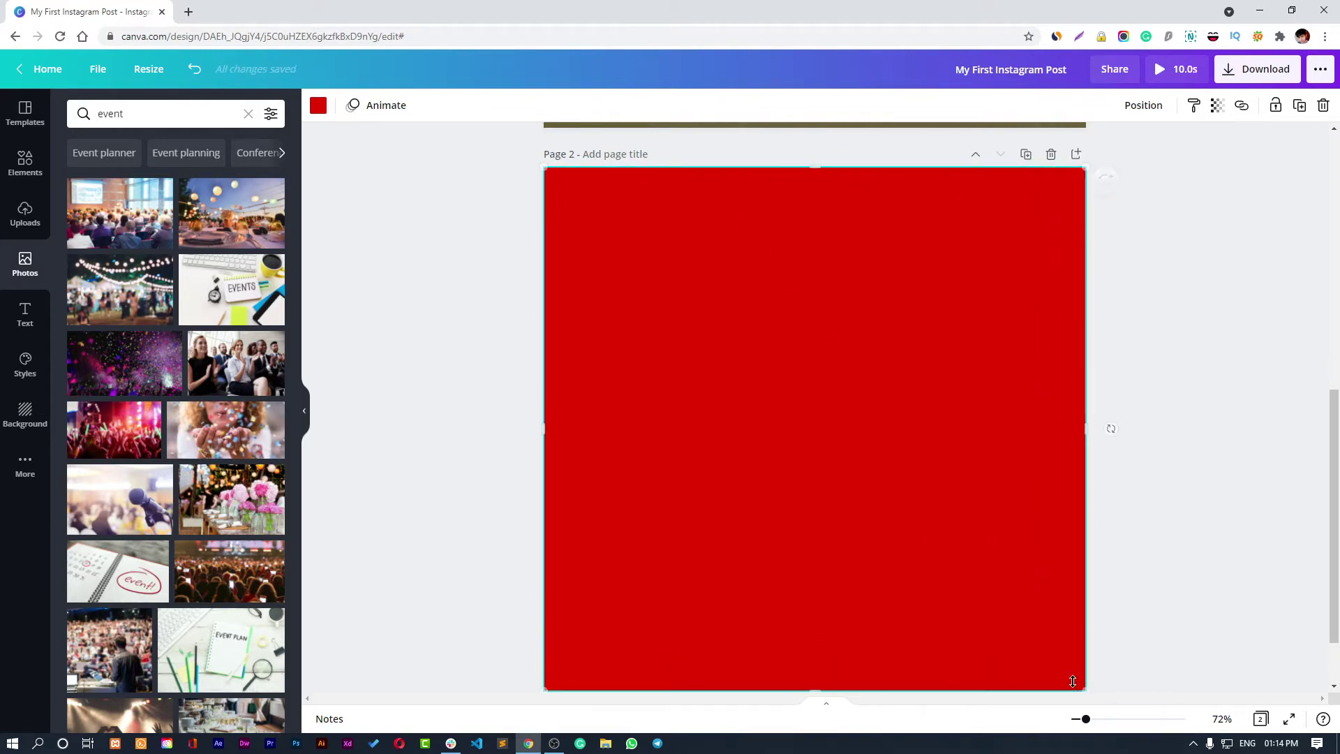
left_click(1170, 645)
Step: Set the transparency of the square covering the crowd photo to 80
left_click(939, 454)
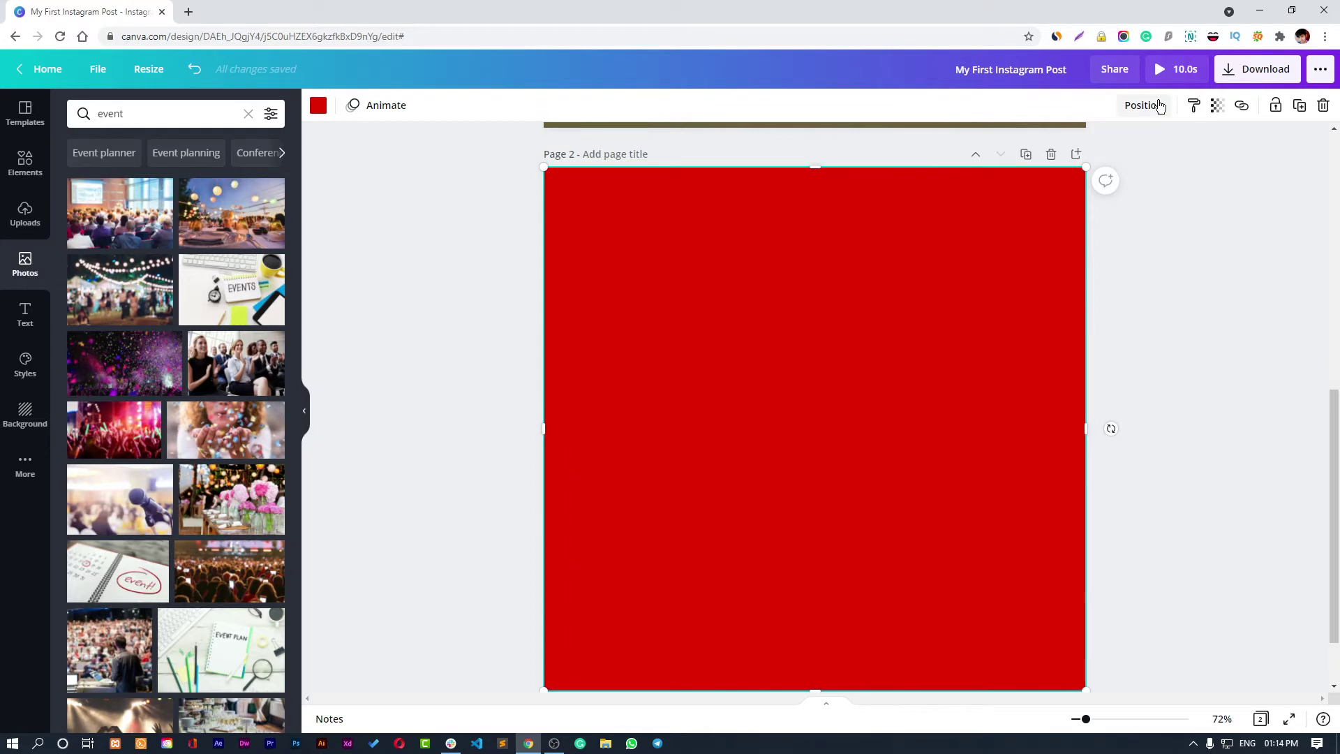
left_click(1216, 106)
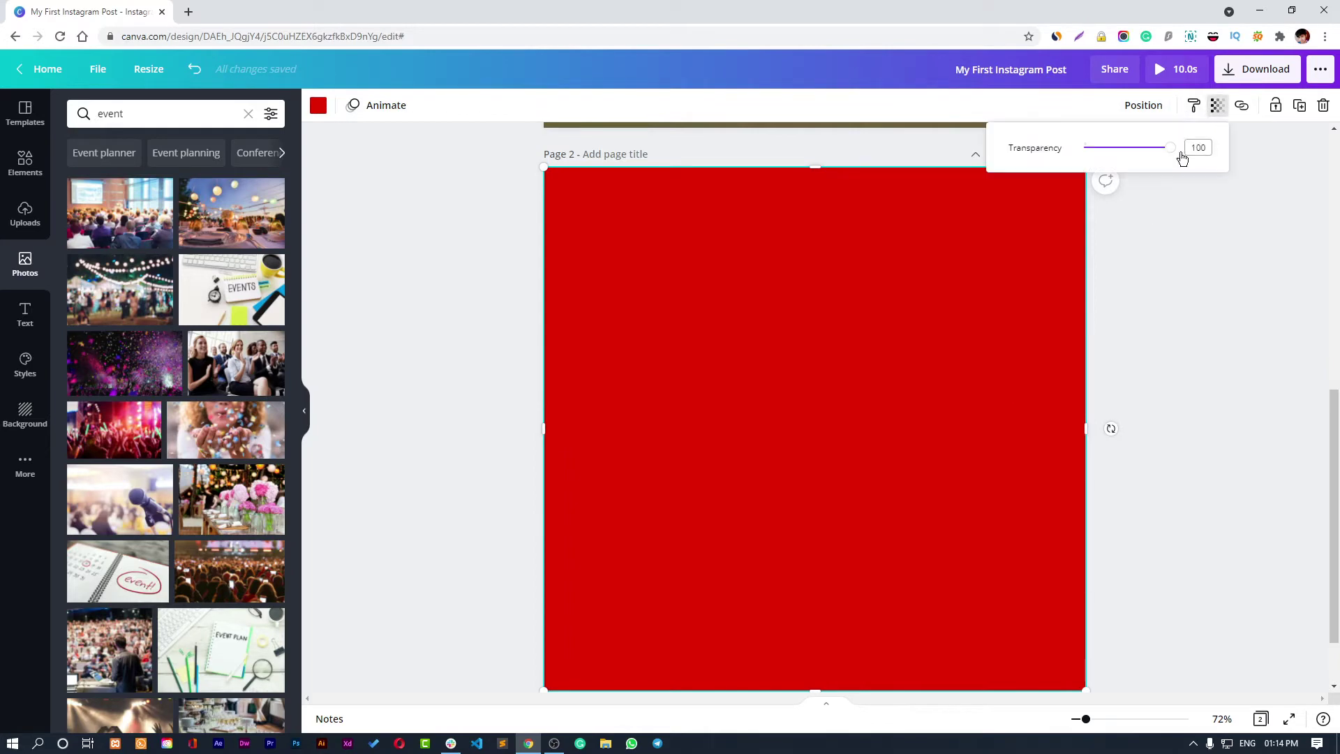
left_click_drag(1181, 154, 1153, 148)
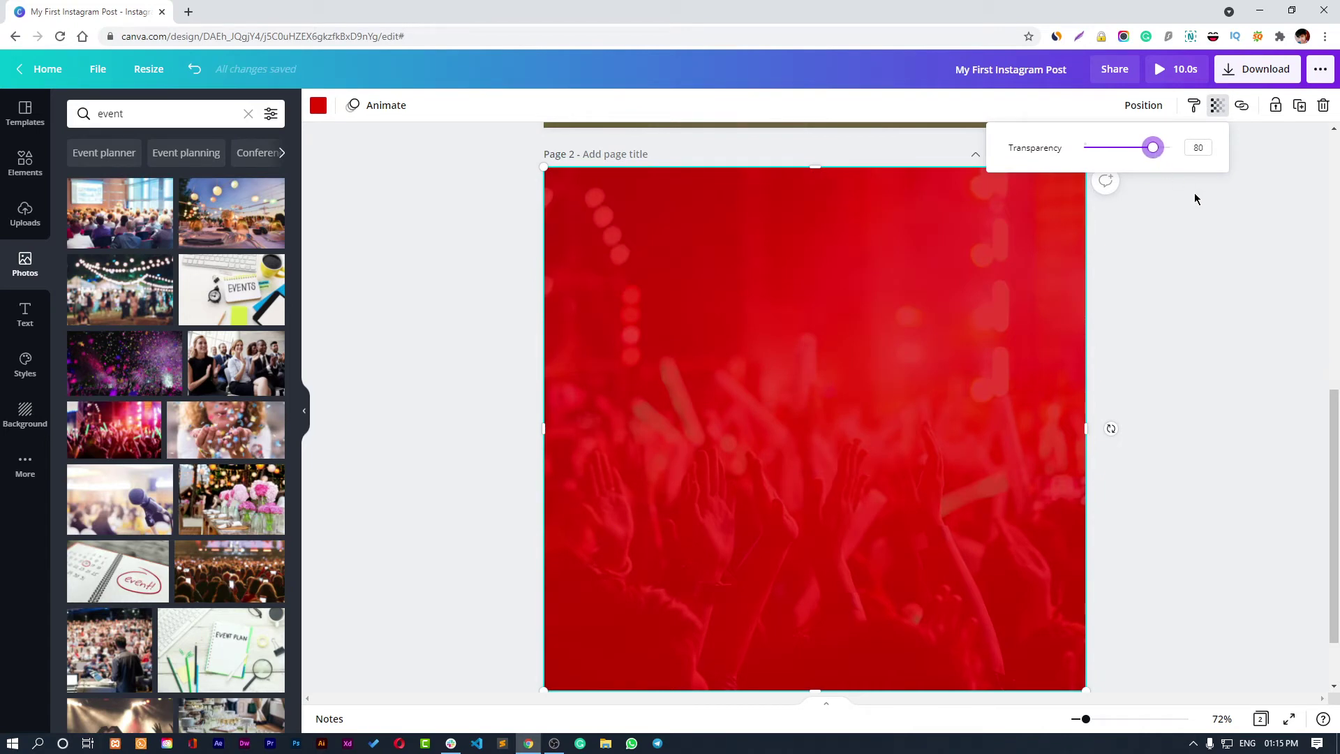
left_click(1216, 106)
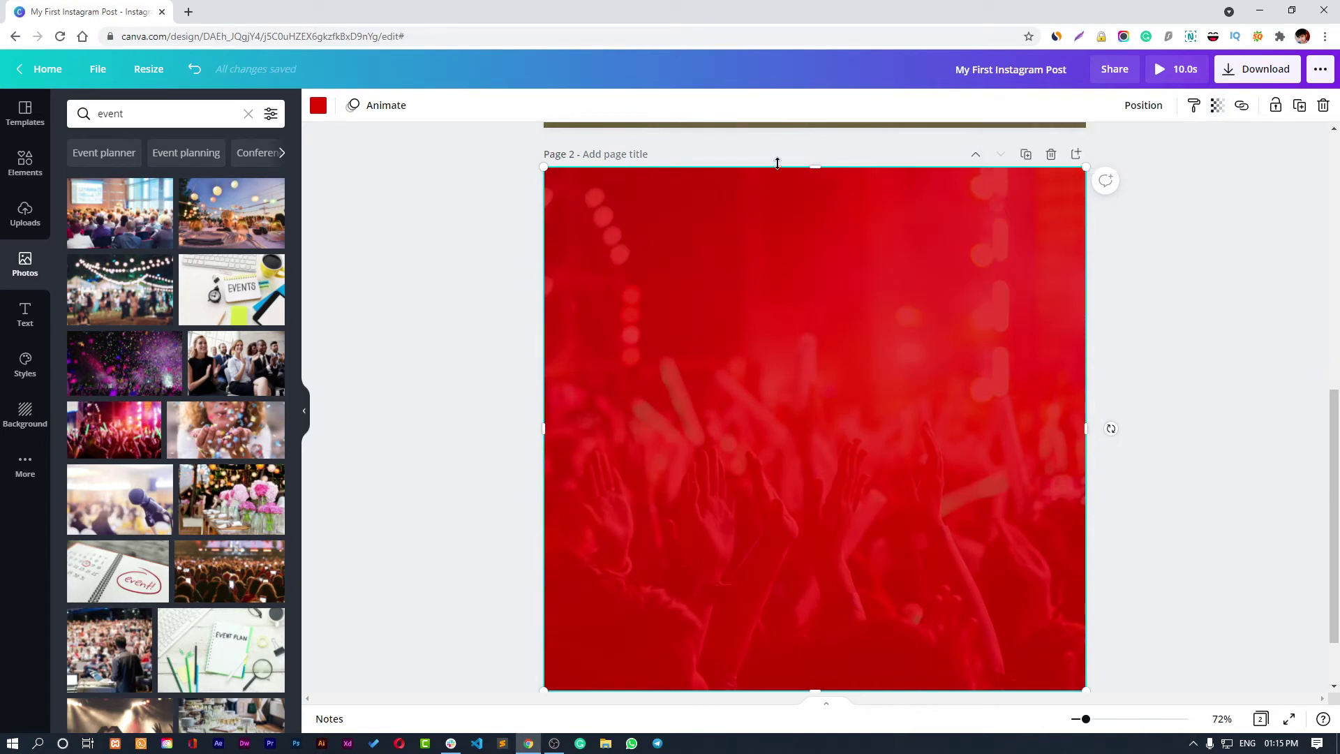
Step: Recolor the square overlay with the golden yellow from the document colors
left_click(318, 105)
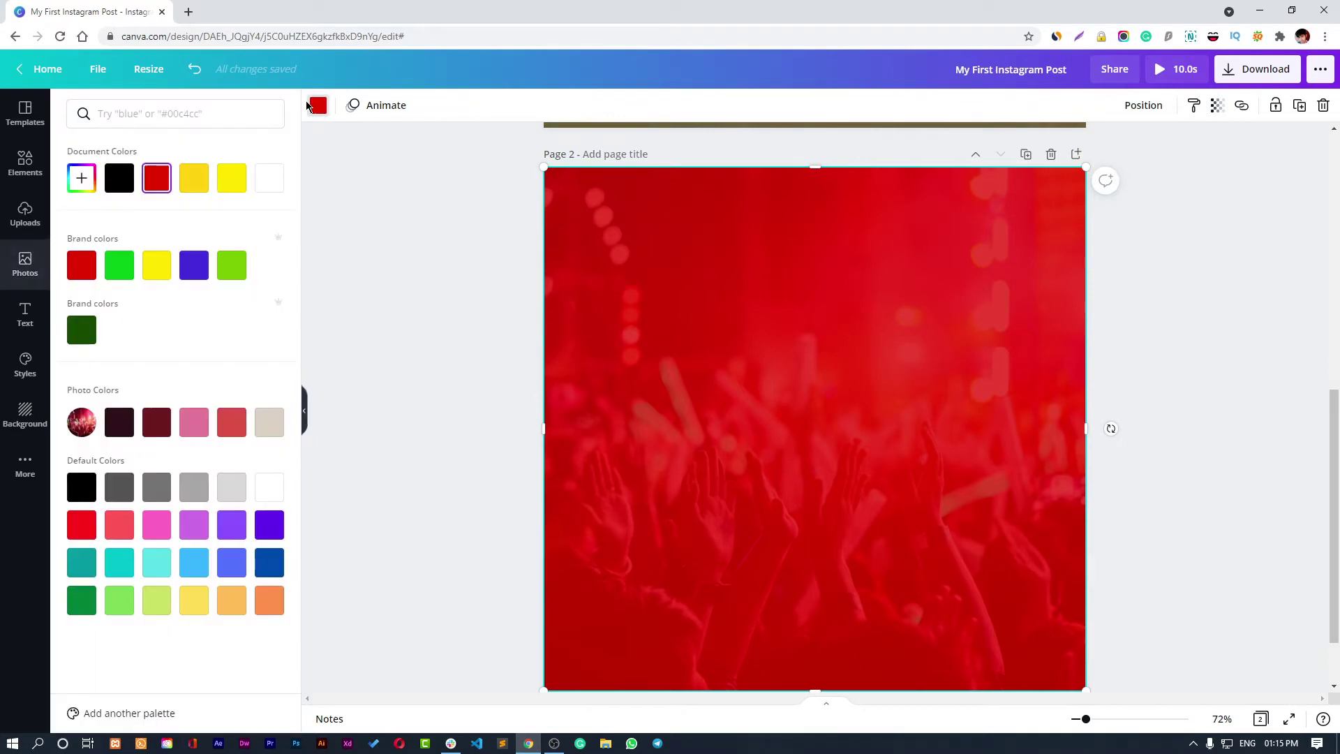
left_click(201, 188)
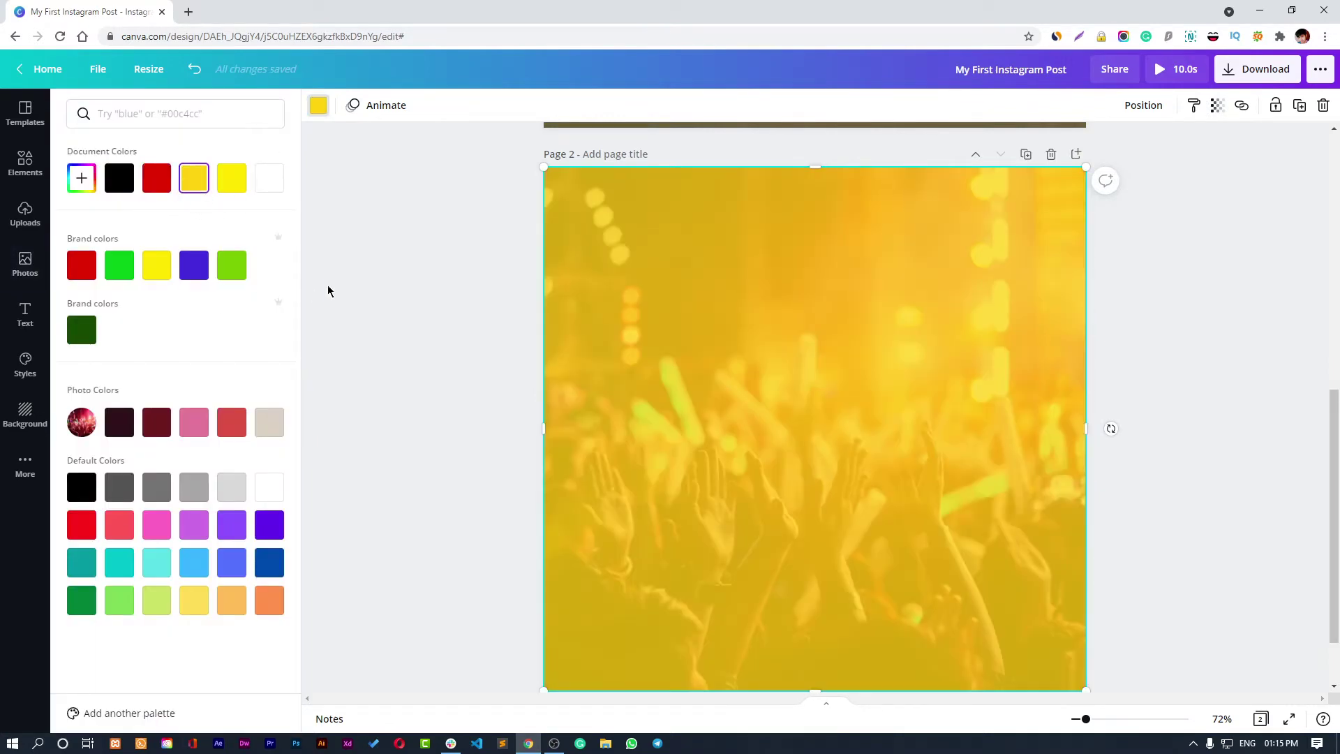
key("Escape")
Step: Search the photo library for "singer"
scroll(1197, 497, "up", 1)
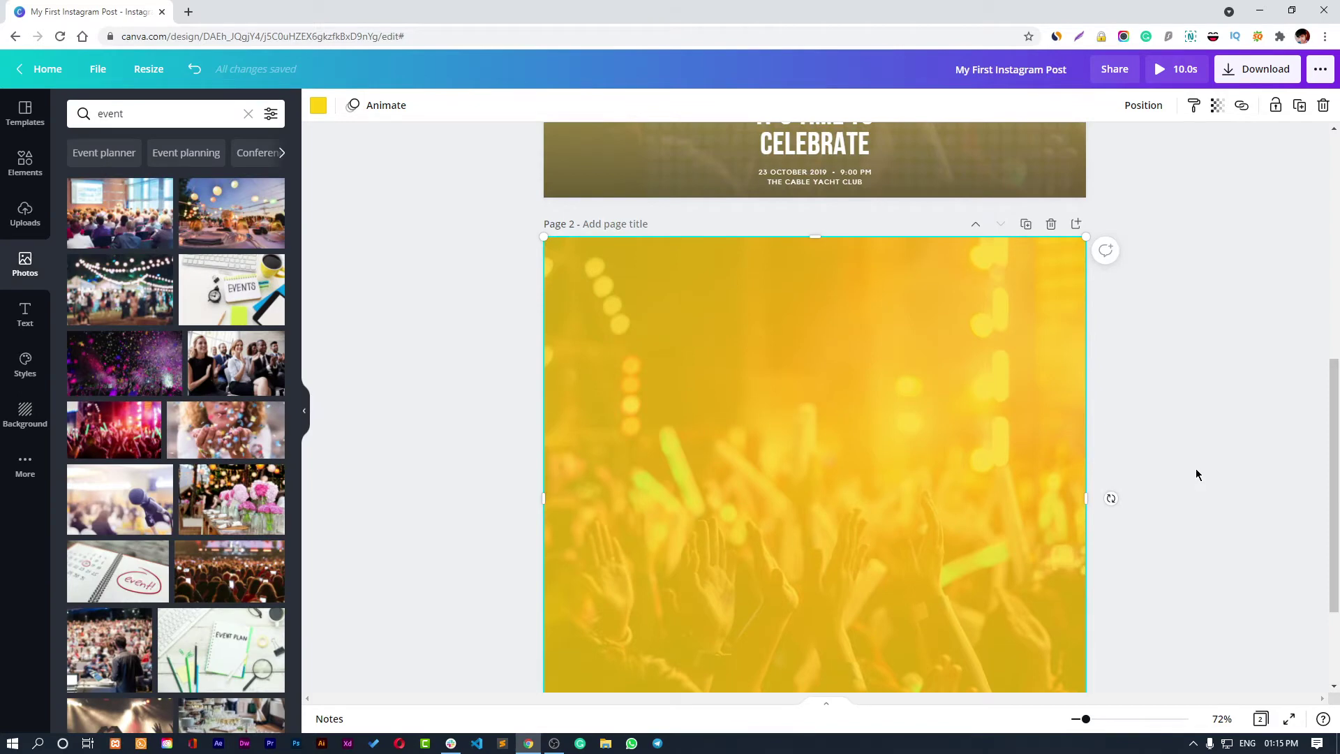
scroll(1179, 432, "down", 2)
scroll(1182, 442, "up", 1)
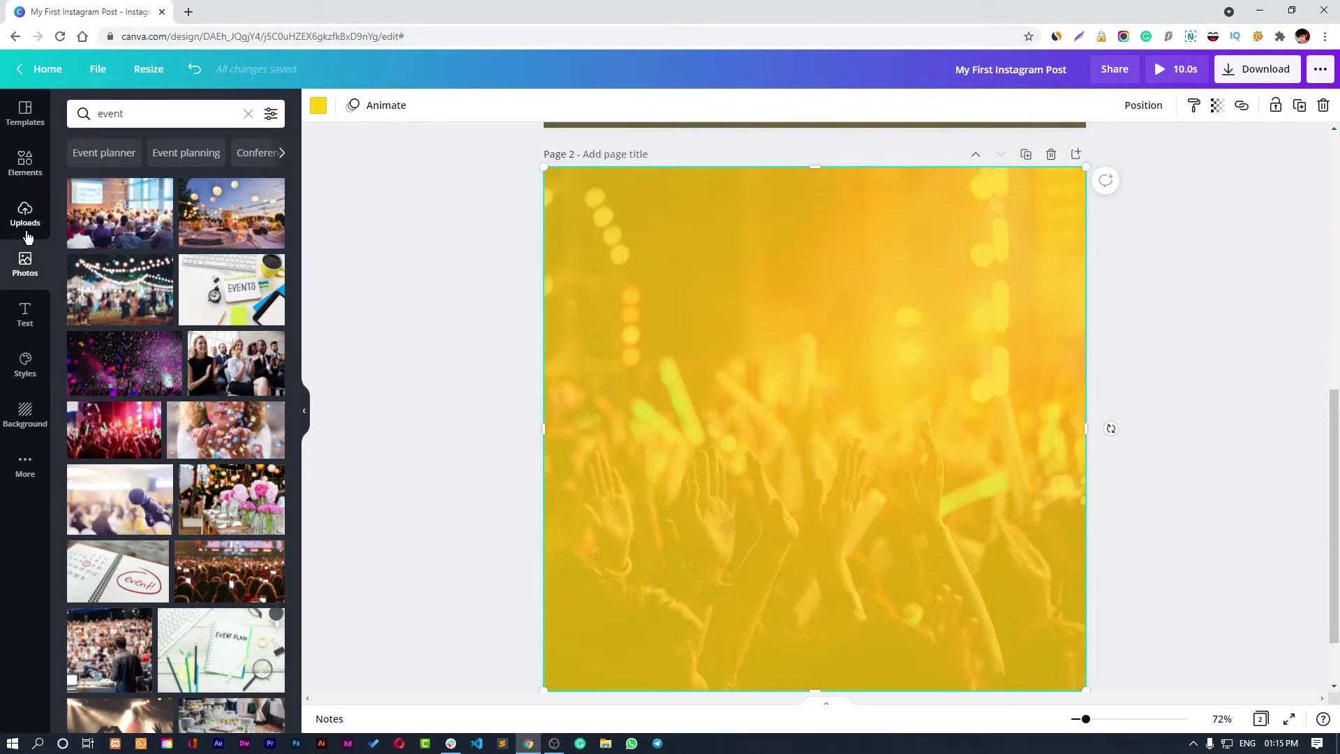
left_click(126, 116)
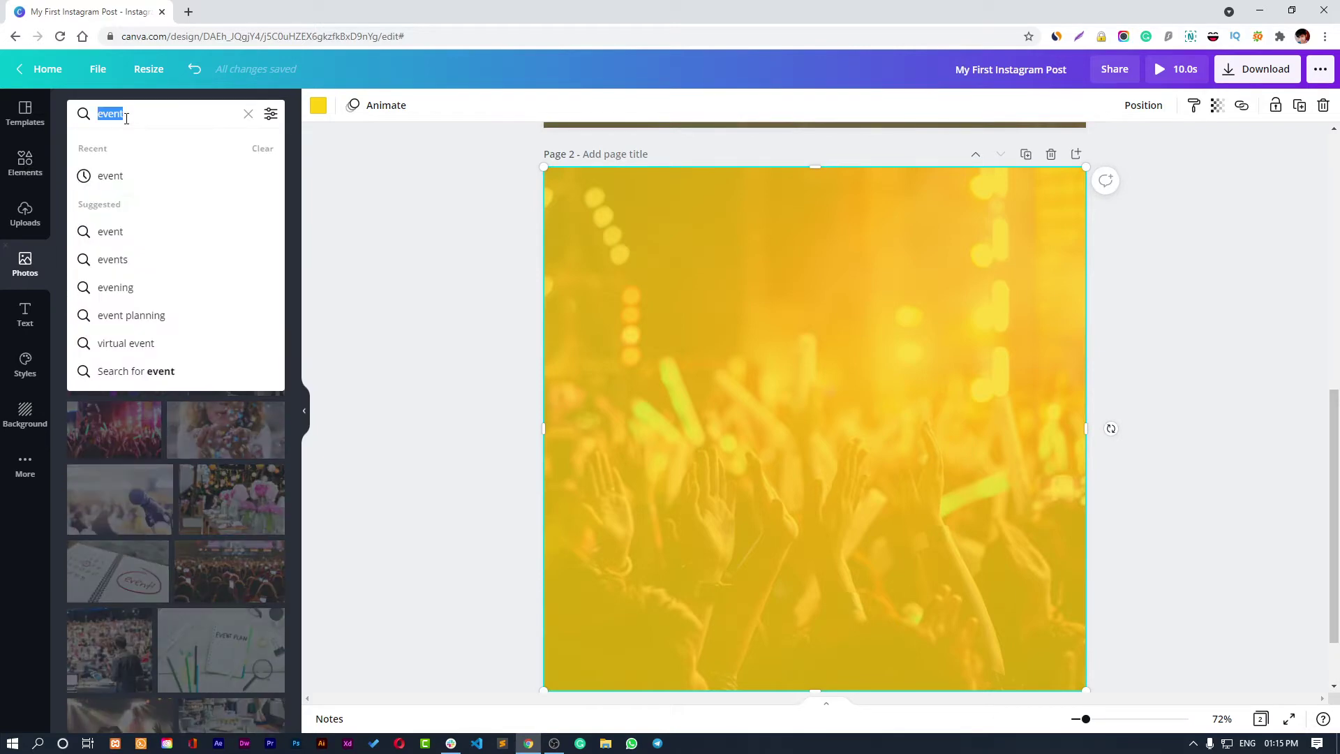
type("singer")
key("Return")
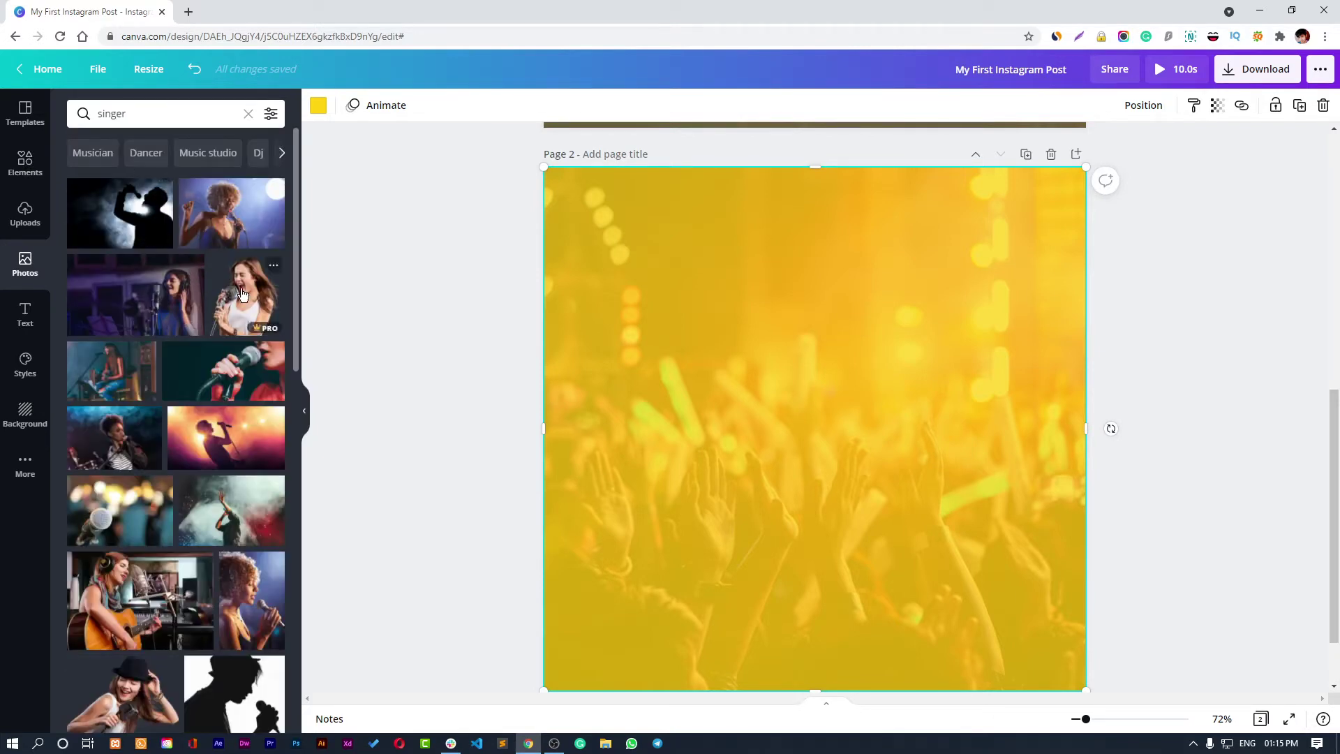
Step: Add the photo of the long-haired woman singing into a vintage microphone, scale it down and place it above the center of page 2
left_click(242, 293)
scroll(1096, 430, "up", 5)
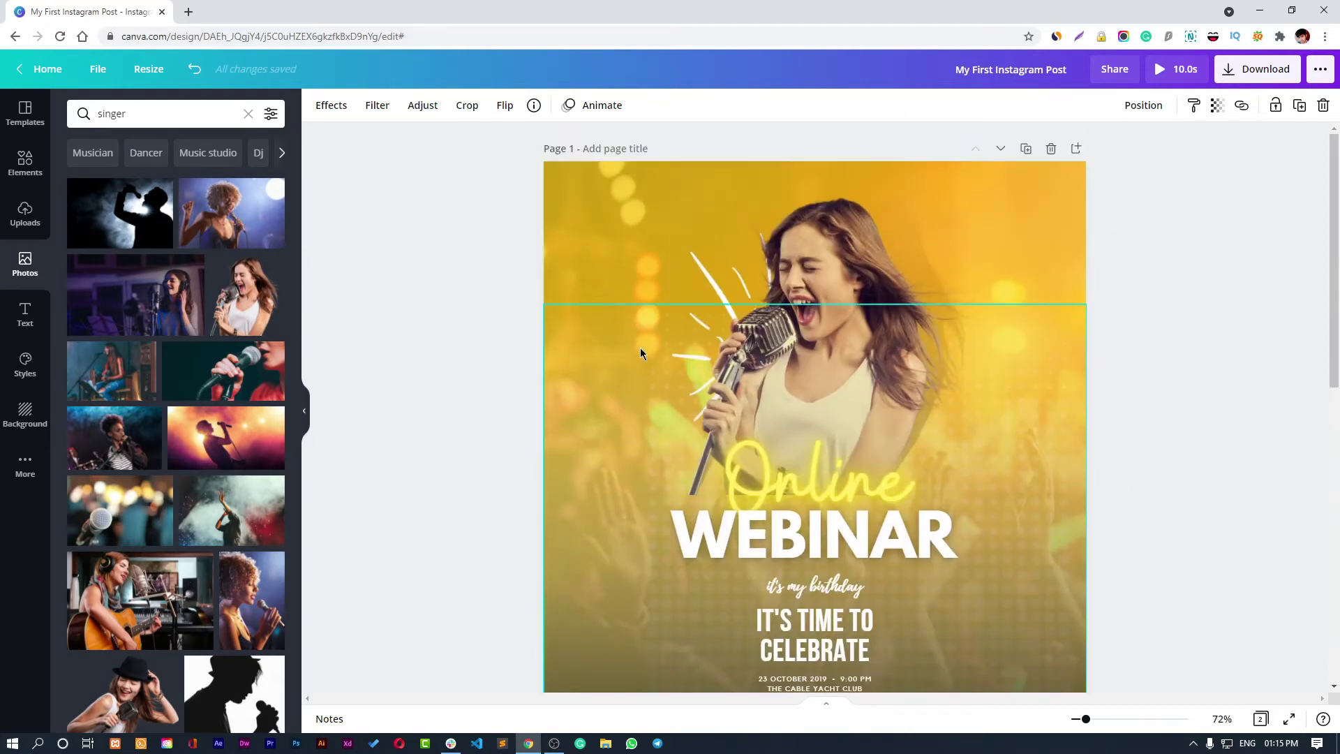
scroll(742, 370, "down", 10)
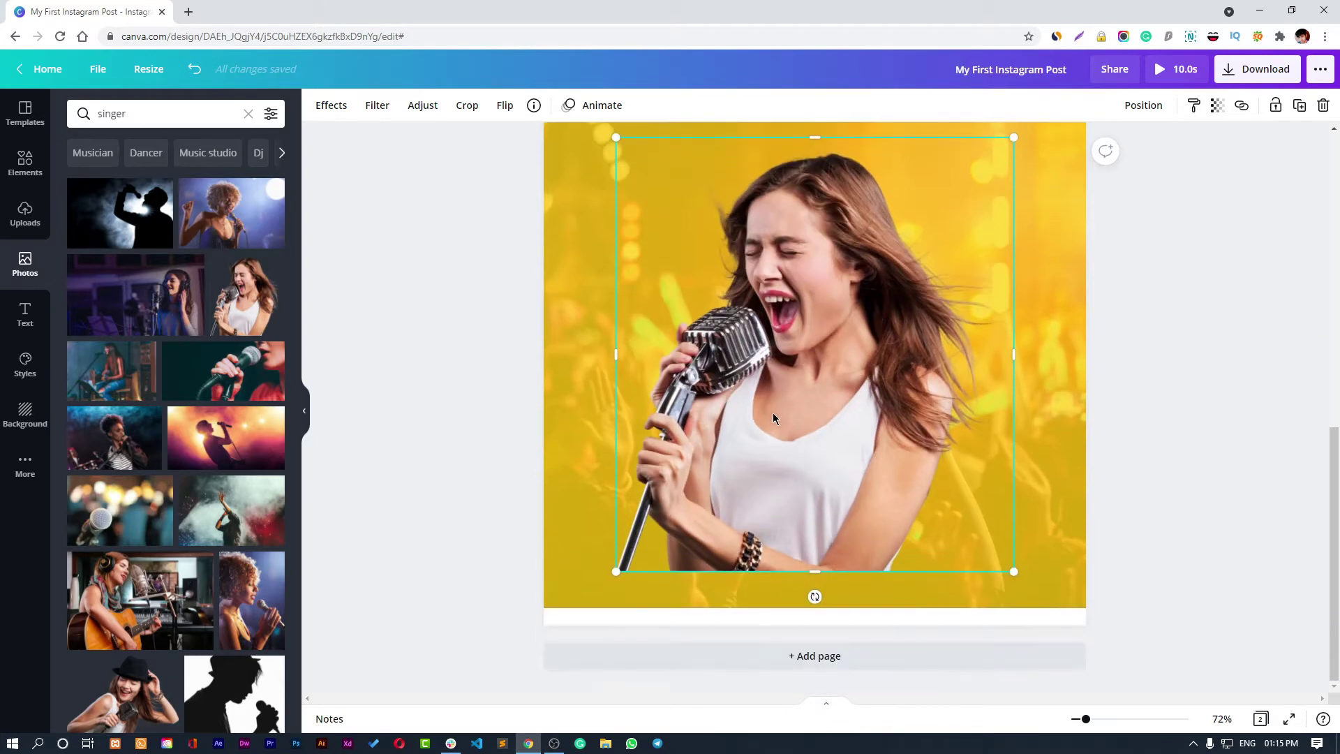
left_click(800, 397)
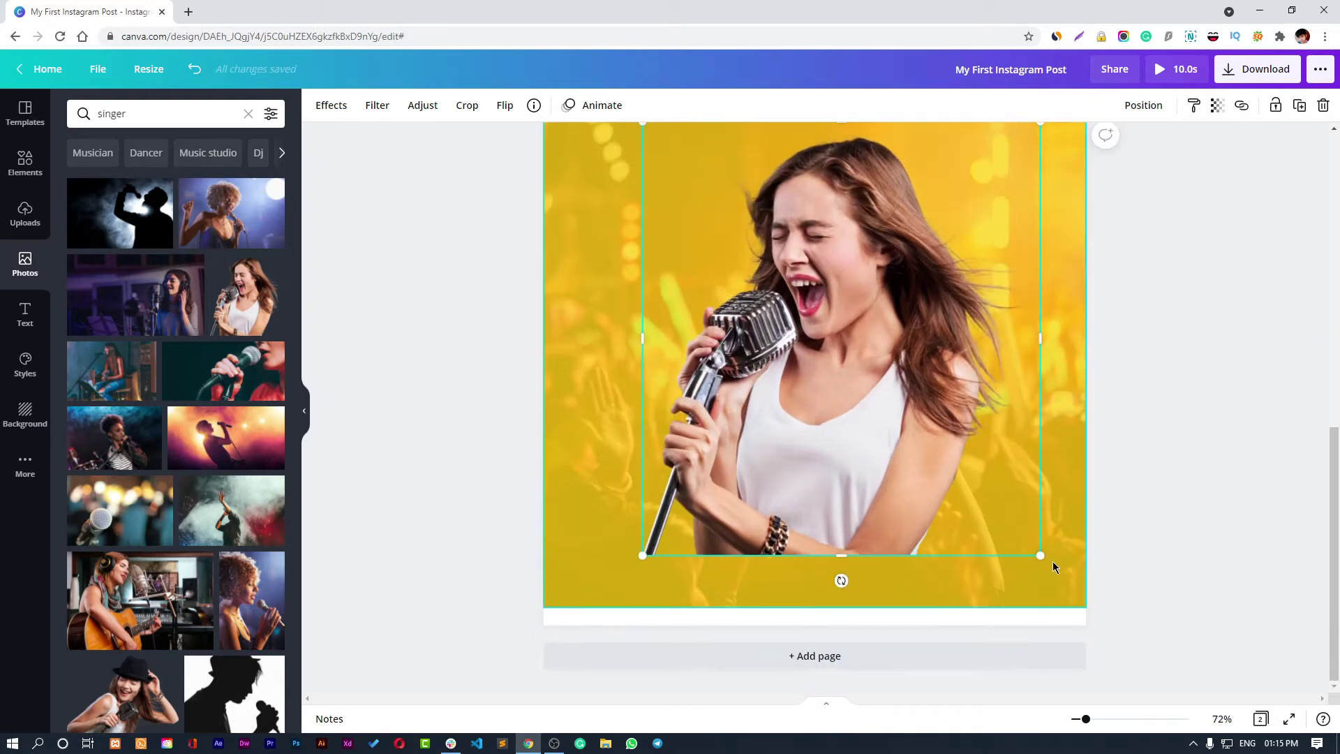
left_click_drag(1040, 555, 928, 391)
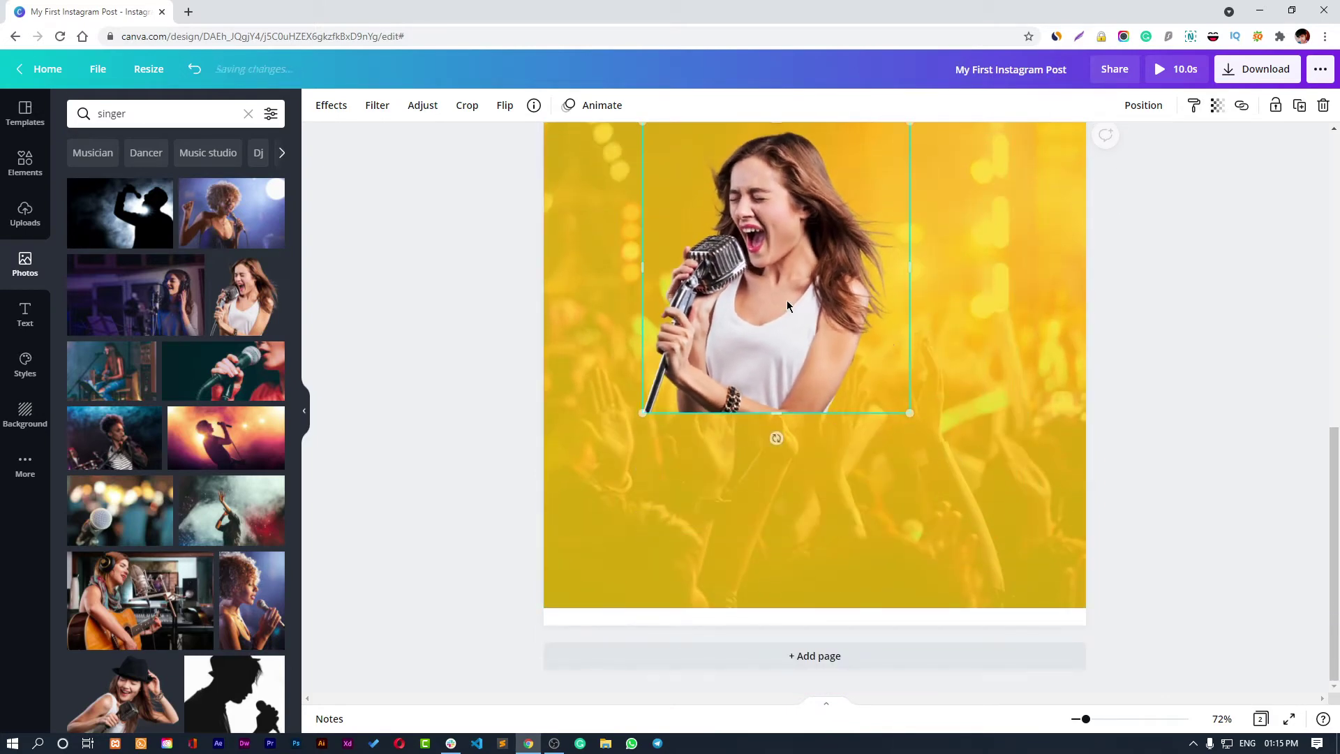
left_click_drag(786, 300, 831, 344)
scroll(1121, 494, "up", 3)
scroll(1121, 500, "down", 2)
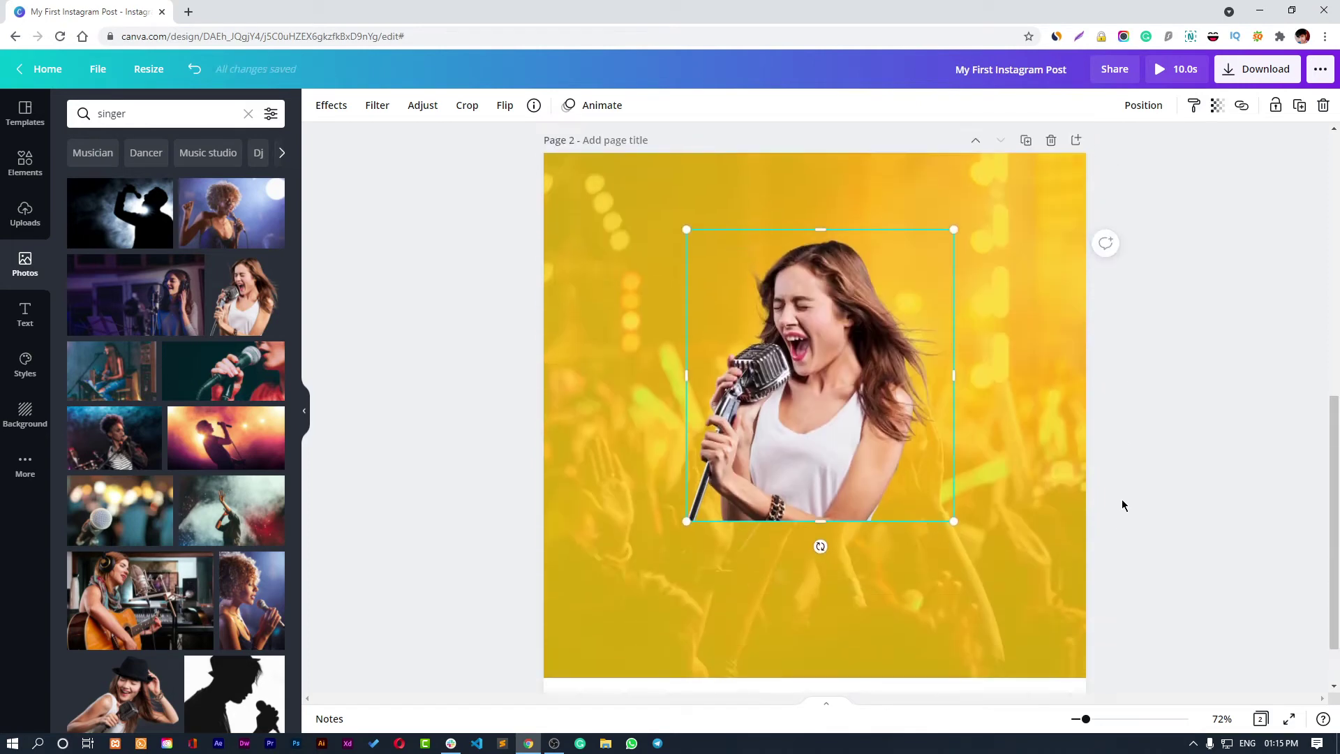
left_click_drag(840, 418, 847, 416)
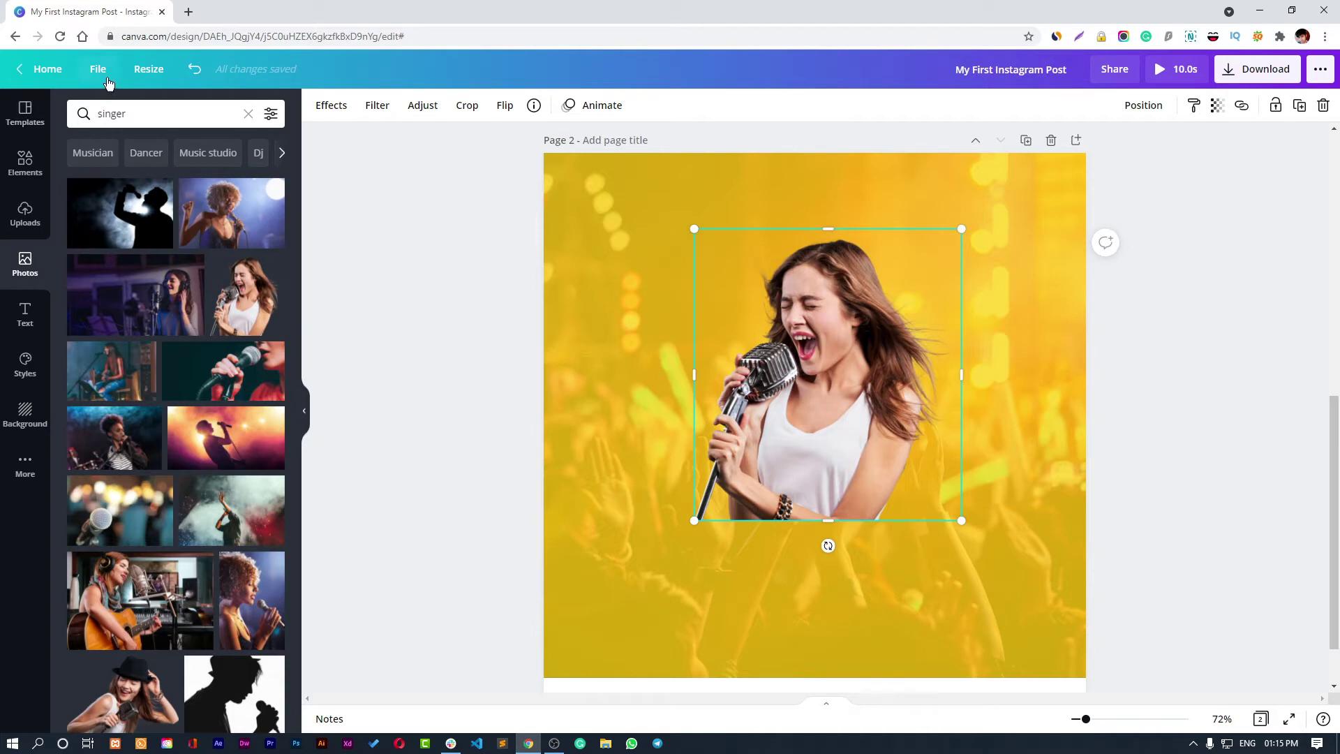
Step: Search Google for "remove bg" in a new browser tab and open the remove.bg website
left_click(187, 12)
type("remo")
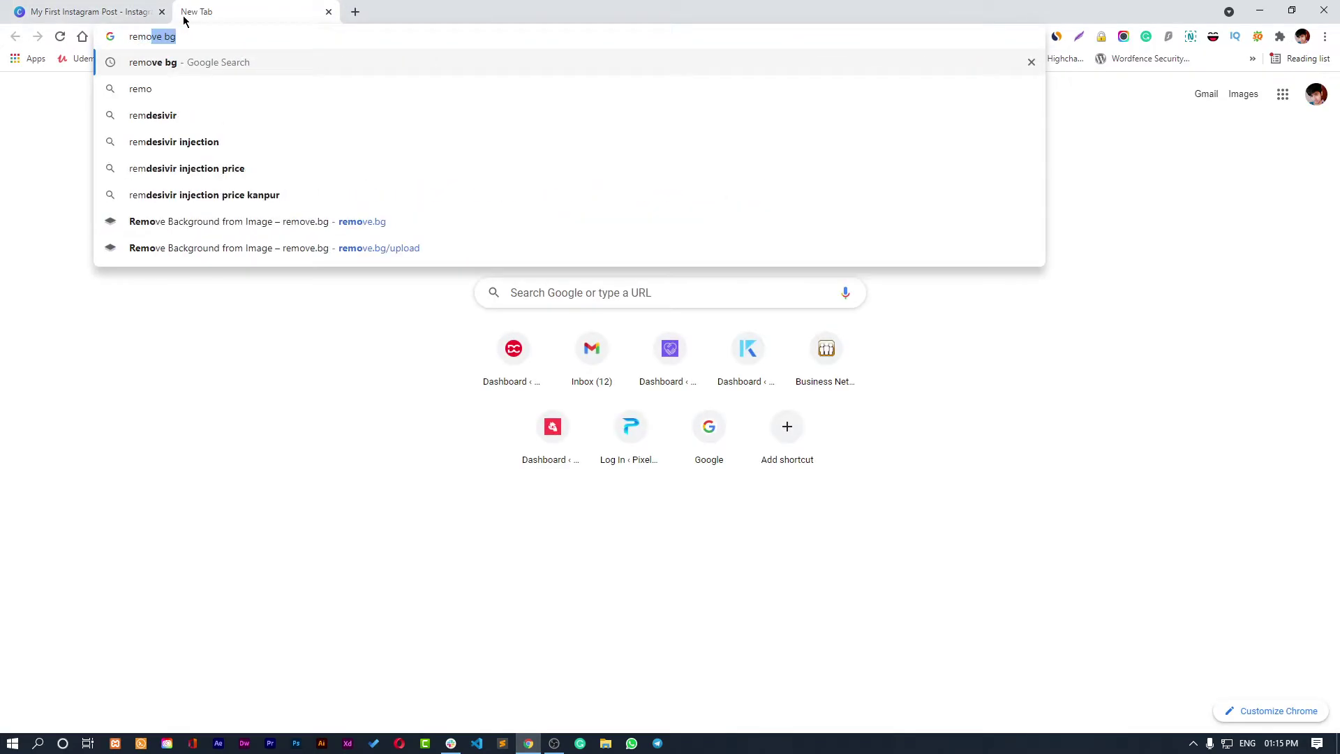
key("Return")
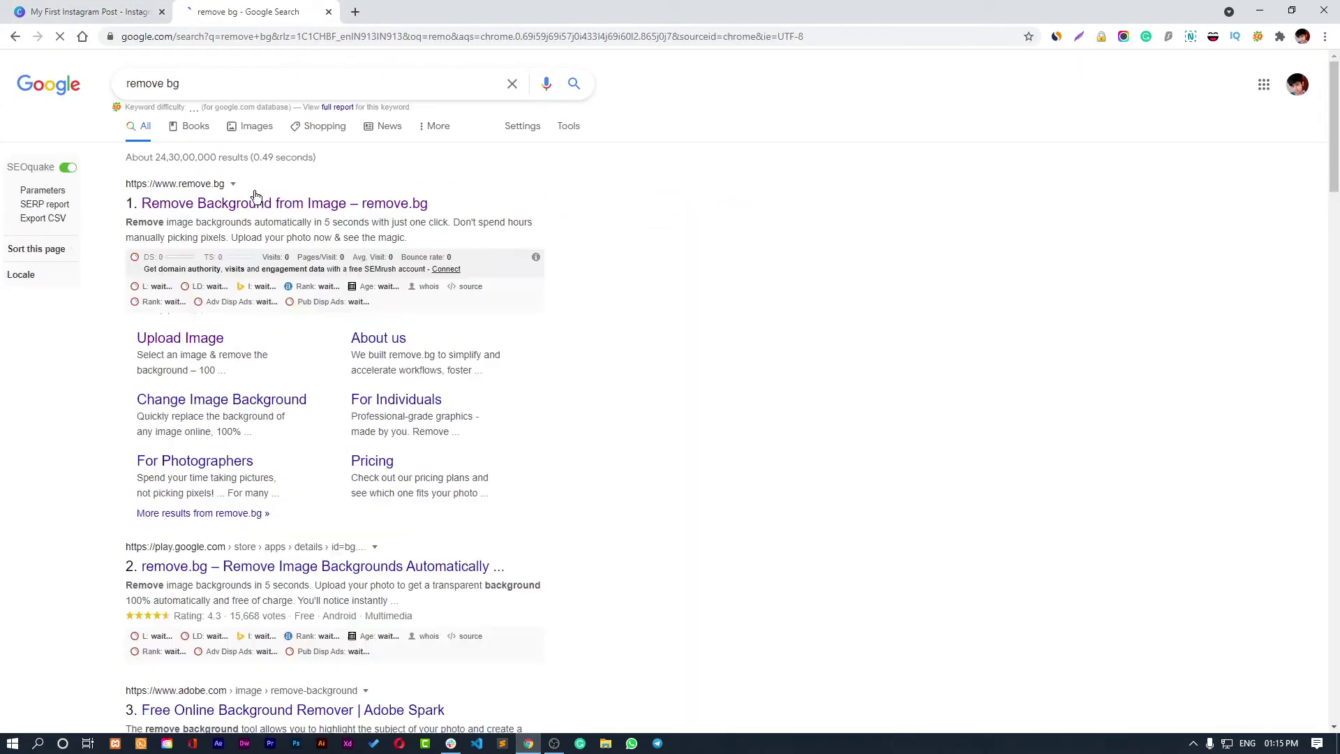
left_click(253, 202)
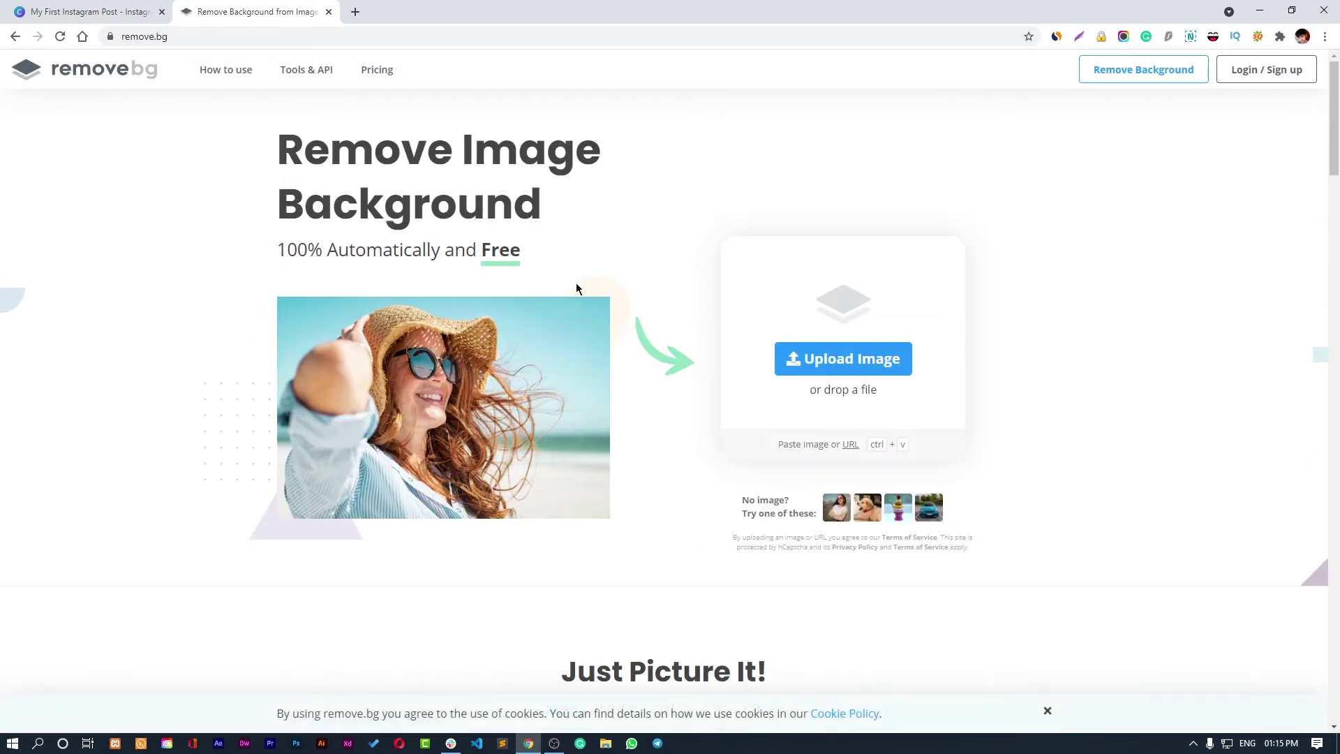
Step: Return to the Canva design and add the photo of the curly-haired singer in a striped shirt to page 2
left_click(108, 6)
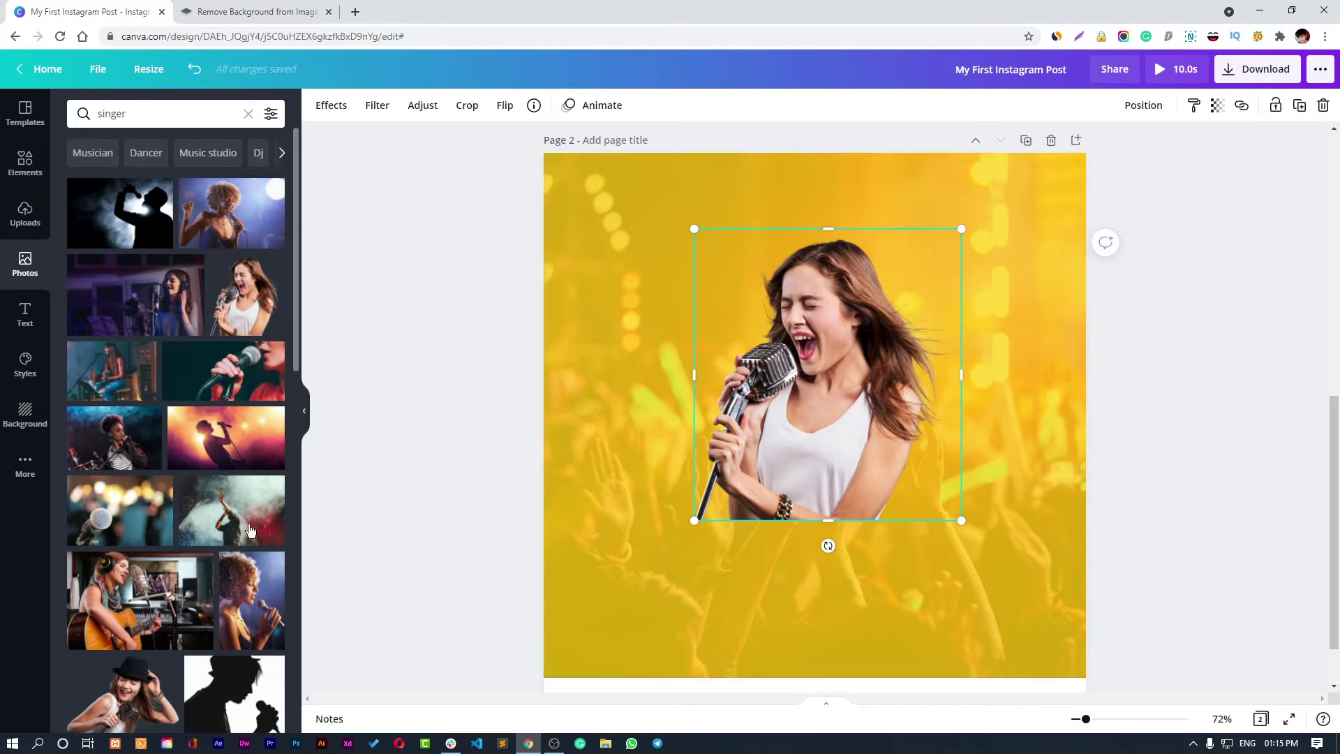
scroll(236, 518, "down", 4)
scroll(299, 544, "down", 4)
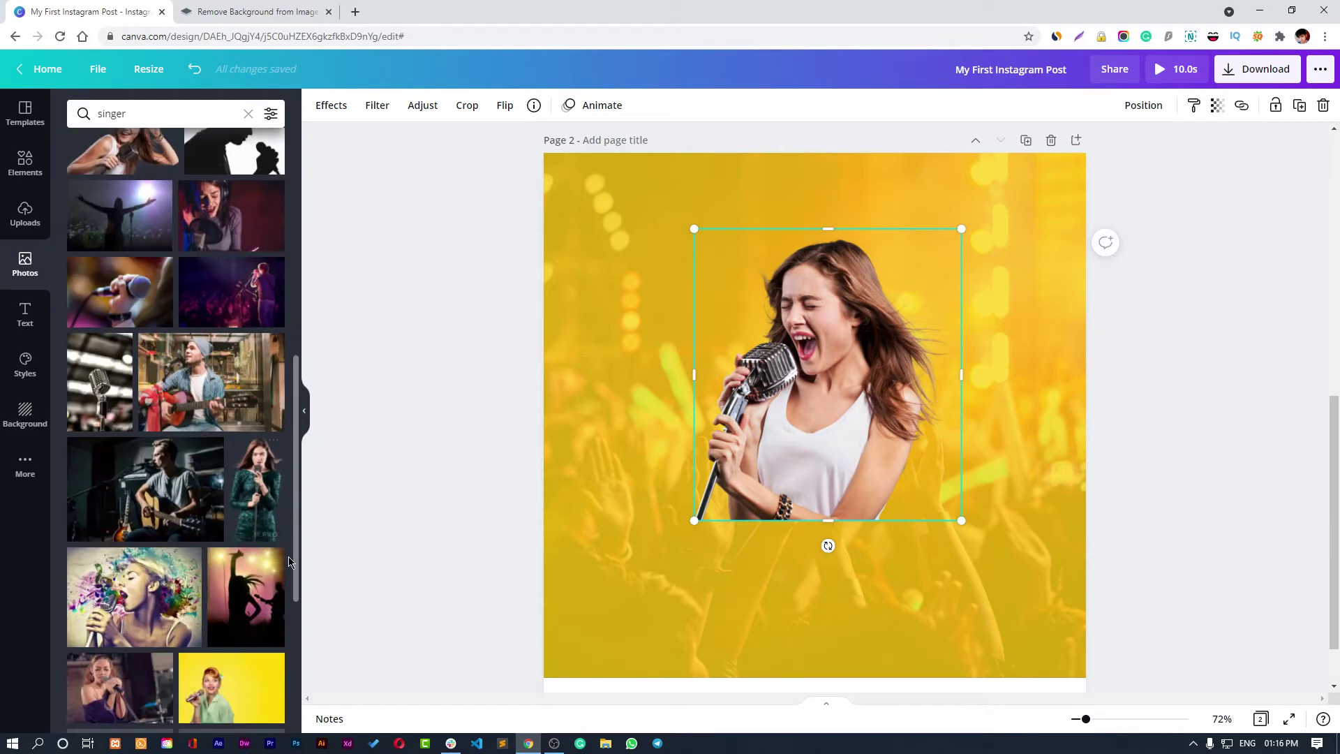
scroll(293, 552, "down", 3)
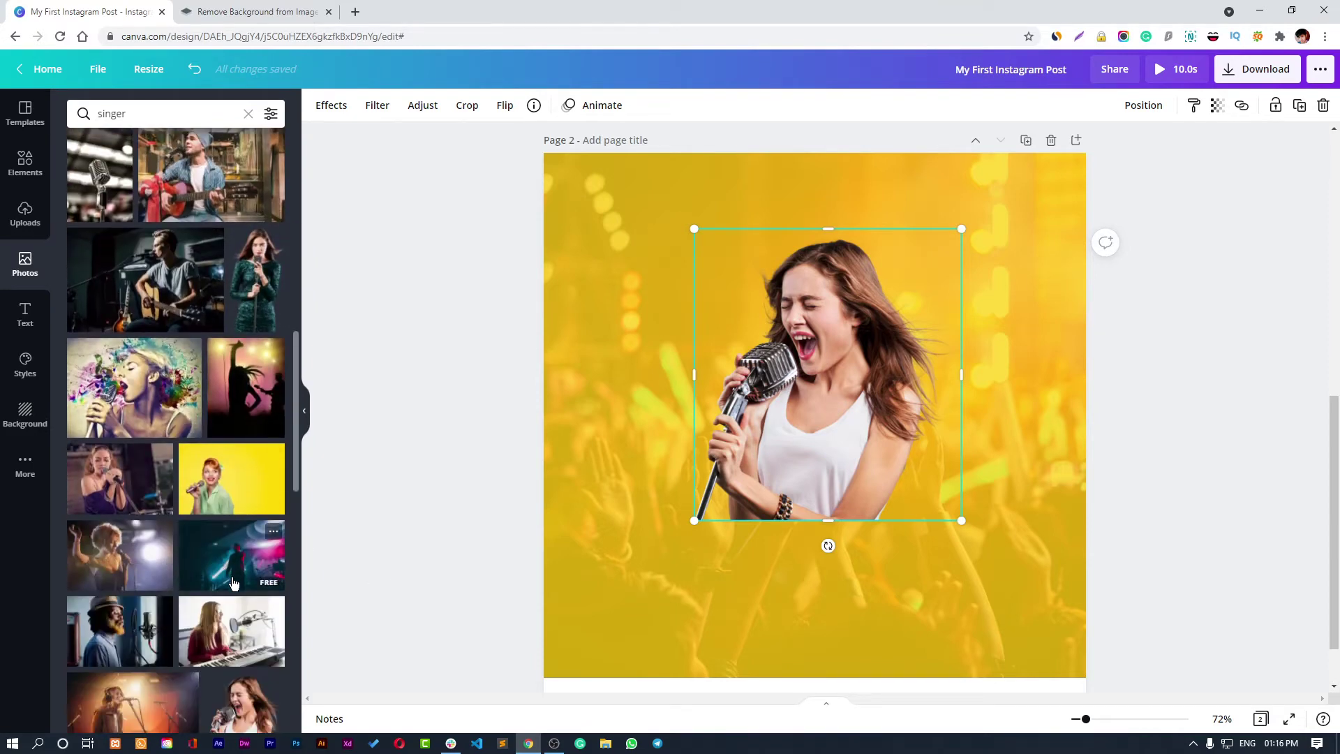
scroll(239, 624, "up", 11)
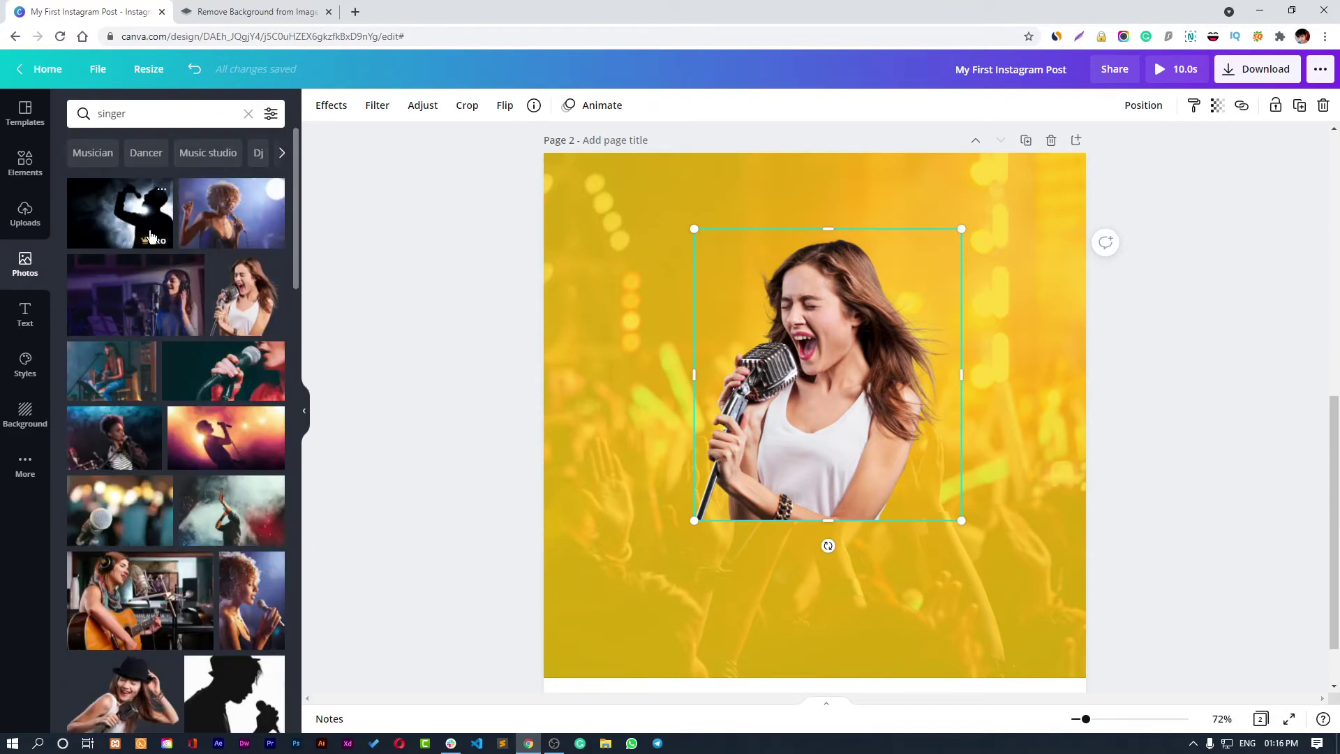
left_click(114, 450)
left_click_drag(731, 424, 730, 441)
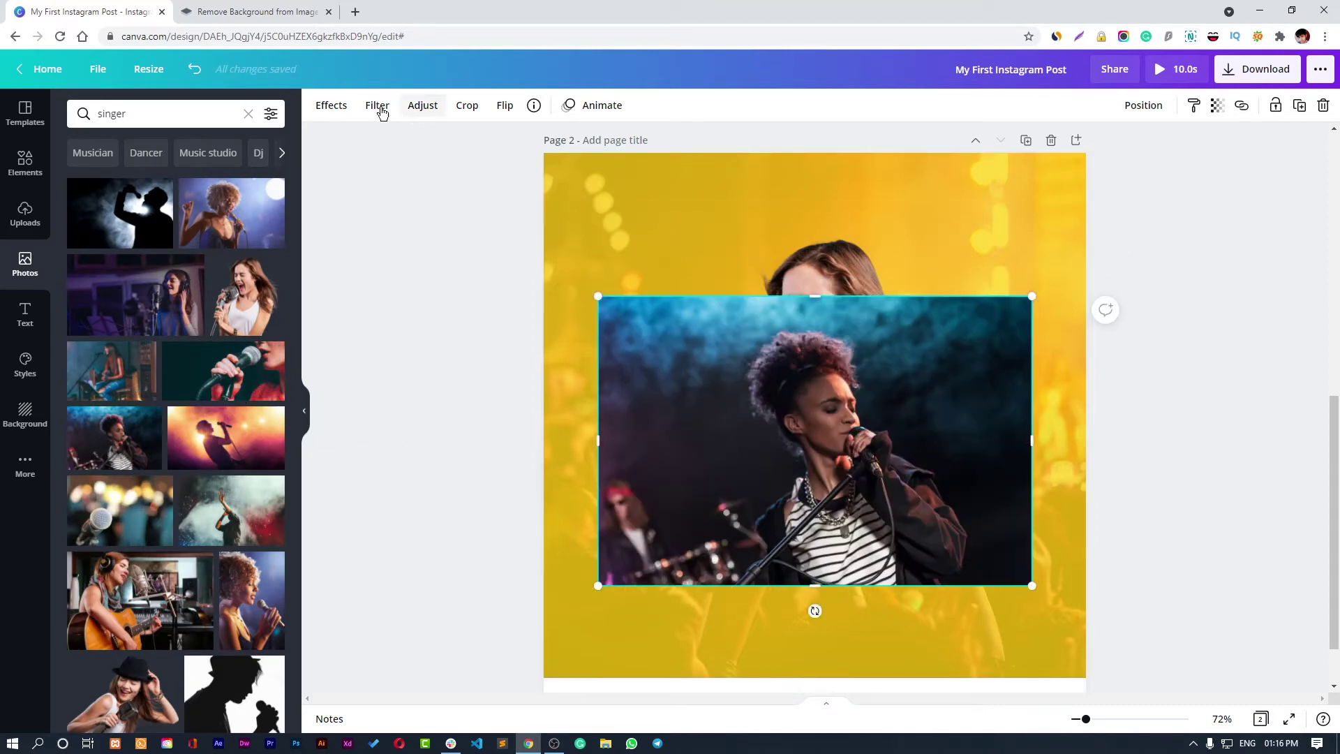
Step: Remove the background of the curly-haired singer photo with Background Remover and move the photo up slightly
left_click(342, 110)
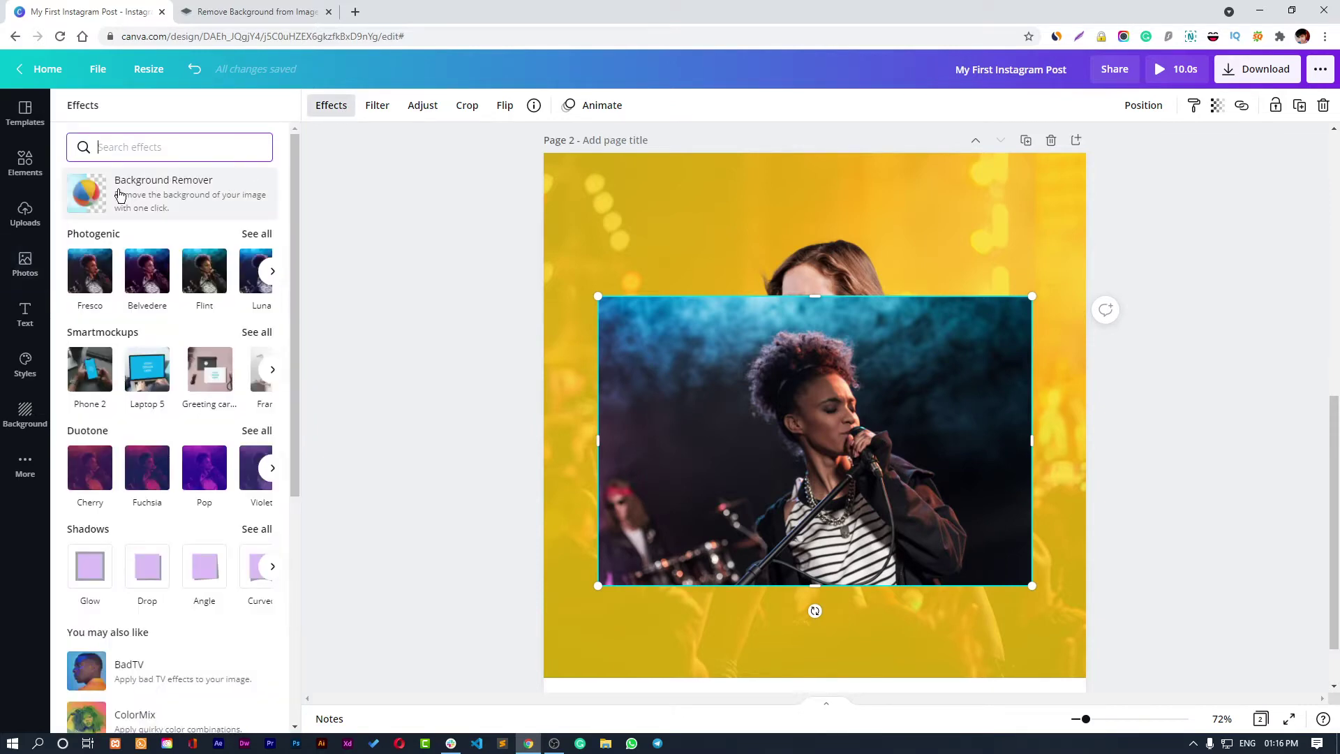
left_click(152, 199)
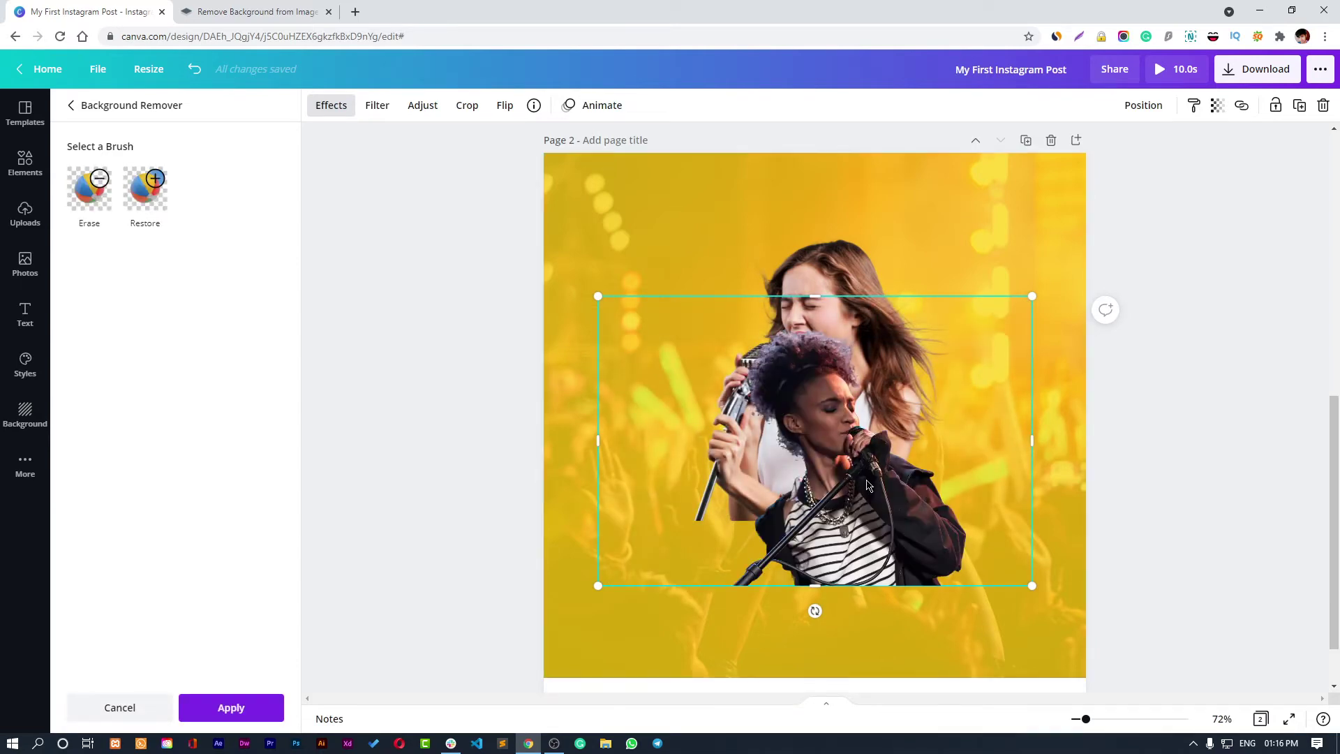
mouse_move(868, 484)
left_mouse_down()
mouse_move(868, 424)
mouse_move(872, 457)
left_mouse_up()
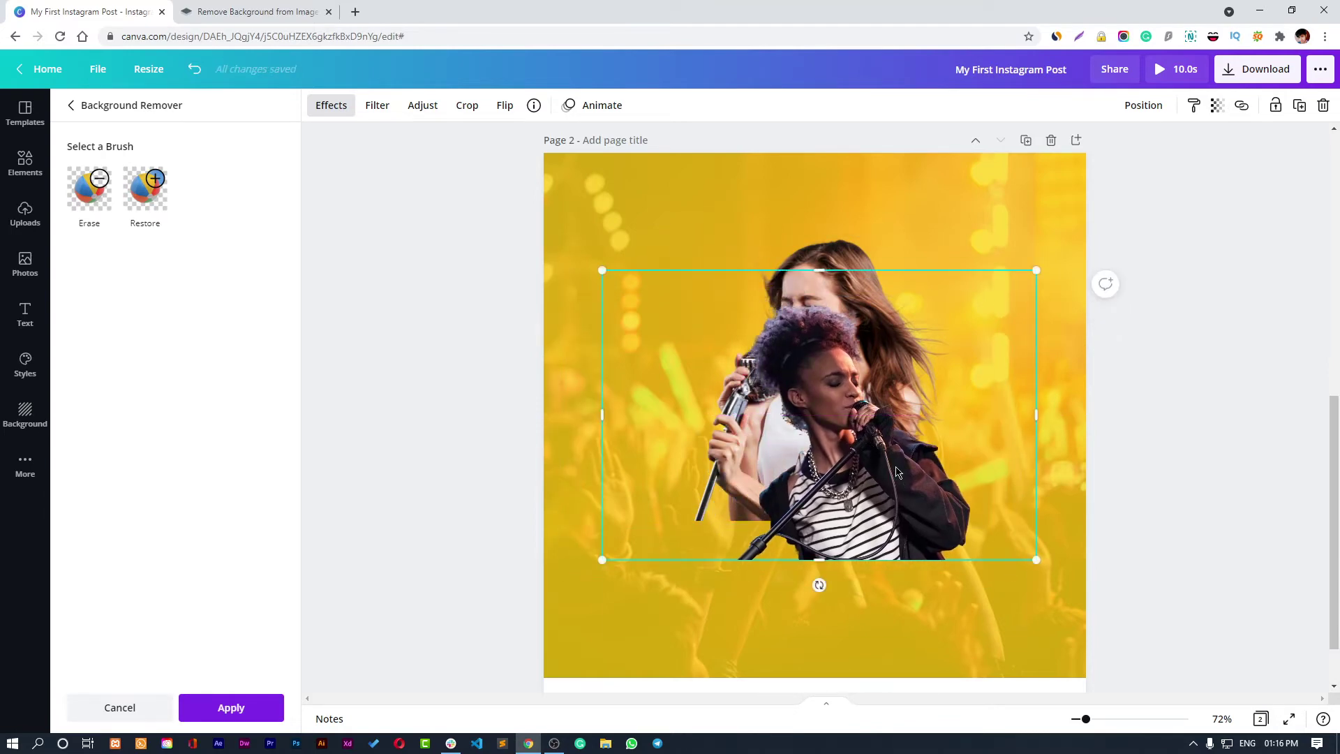
double_click(896, 466)
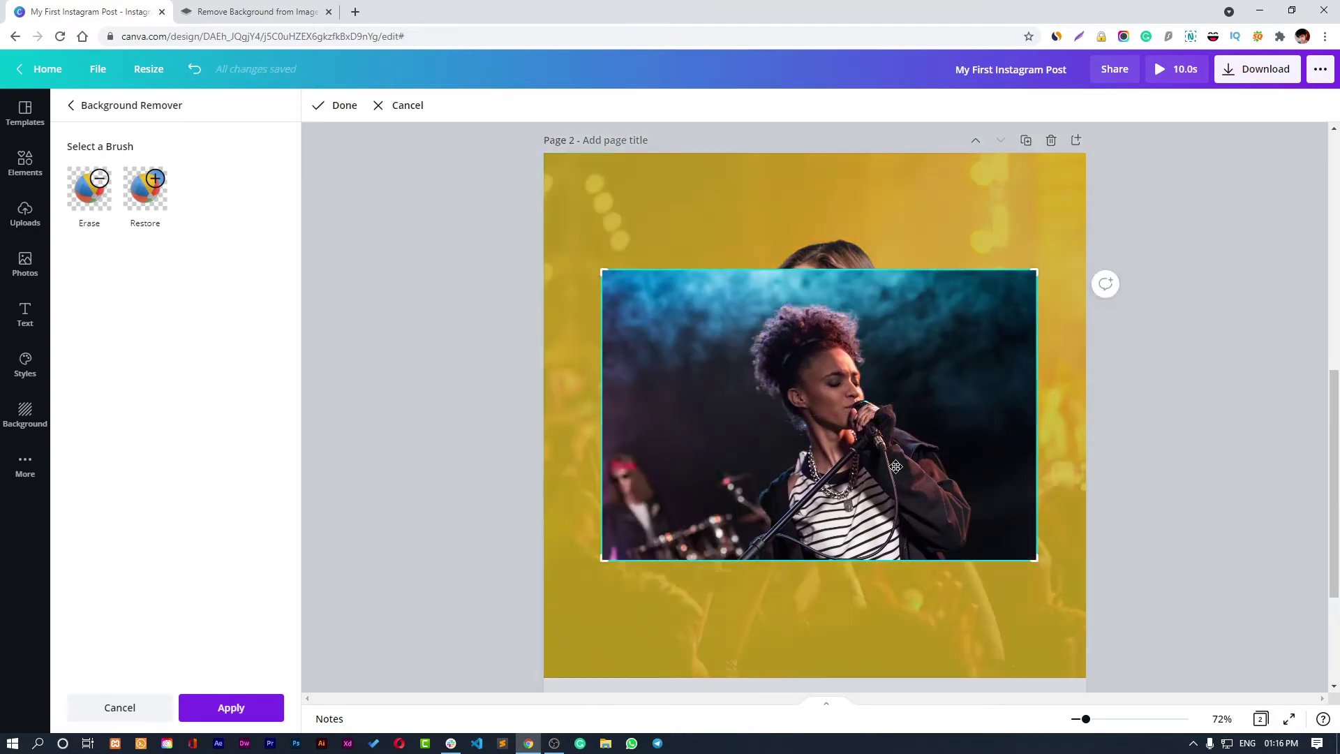
key("Escape")
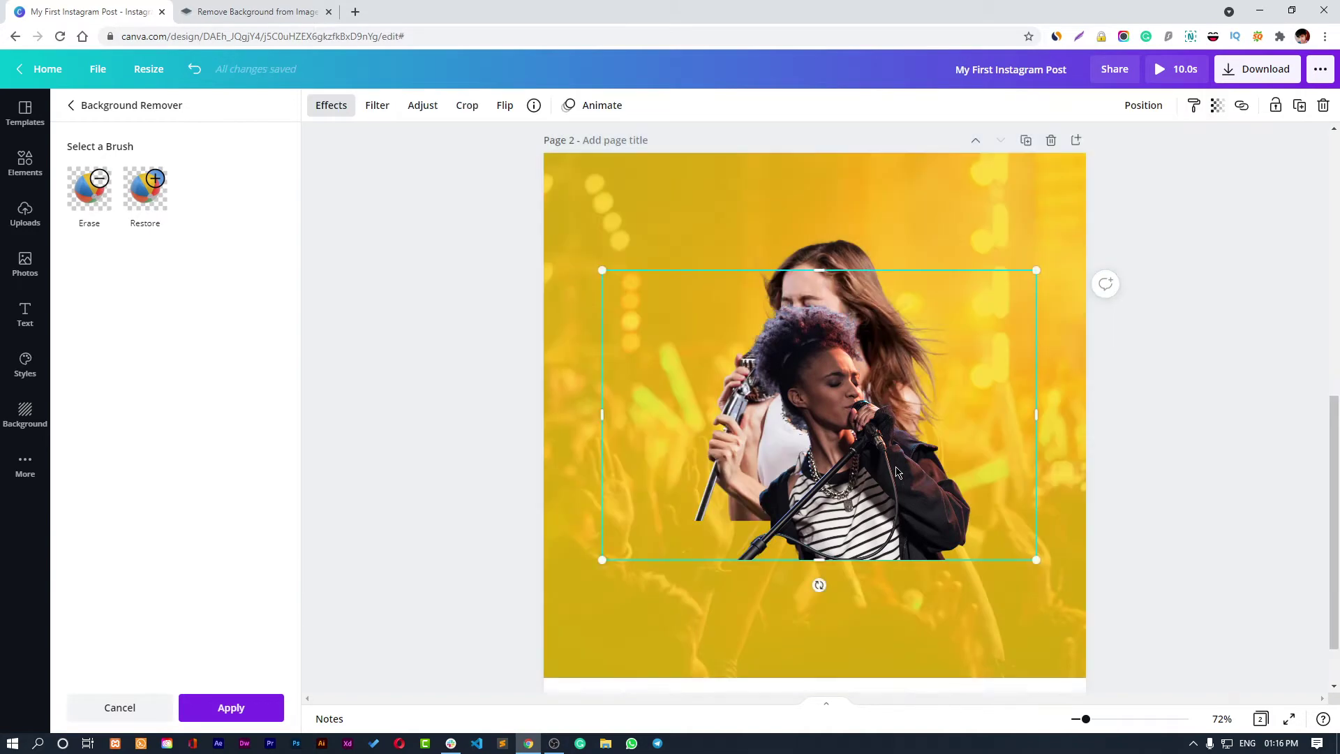
left_click(467, 105)
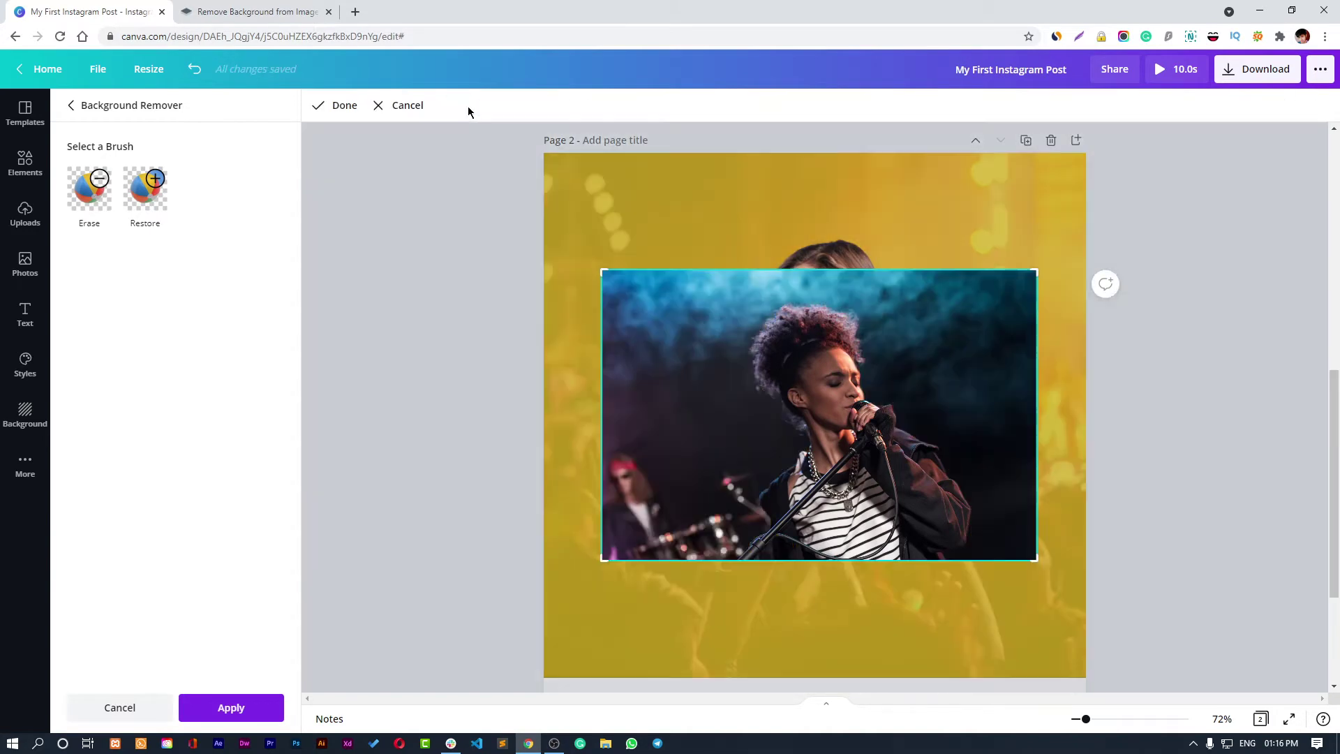
left_click(405, 105)
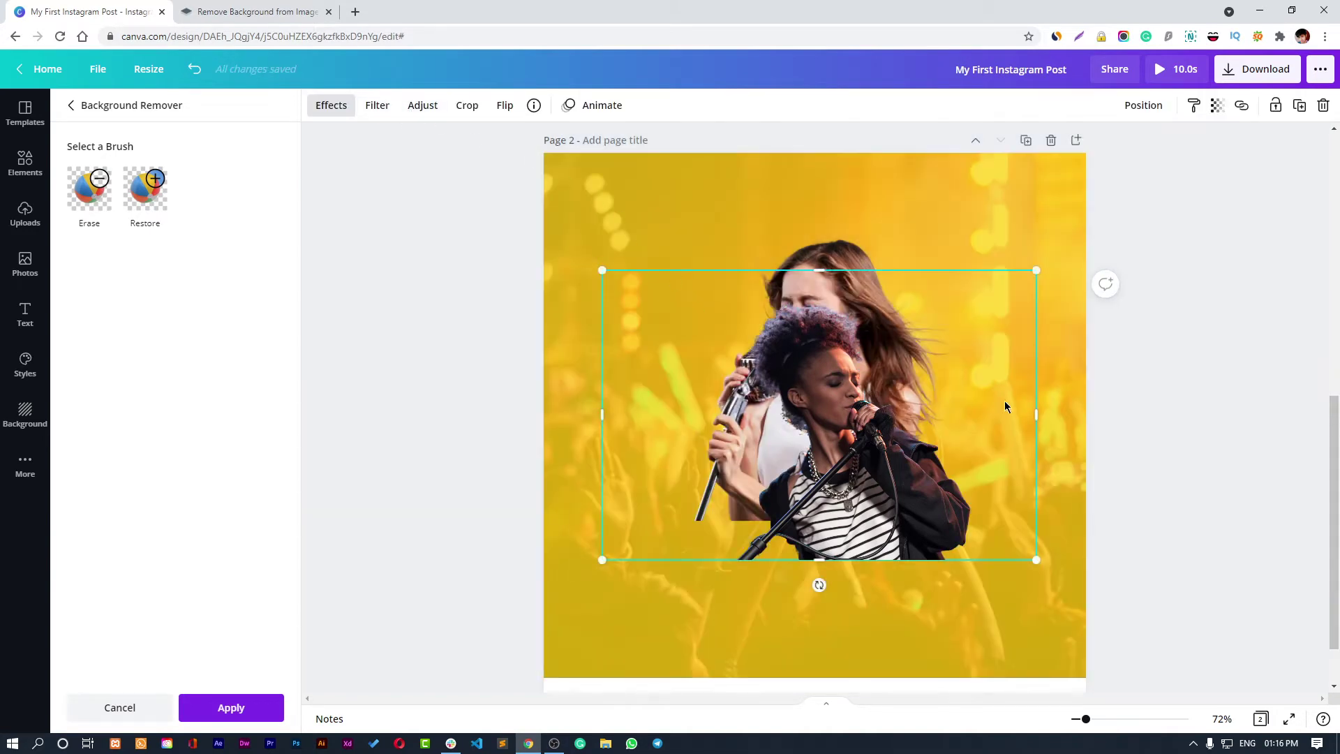
Step: Delete the long-haired singer photo and move the curly-haired singer cutout toward the upper part of page 2
left_click(848, 247)
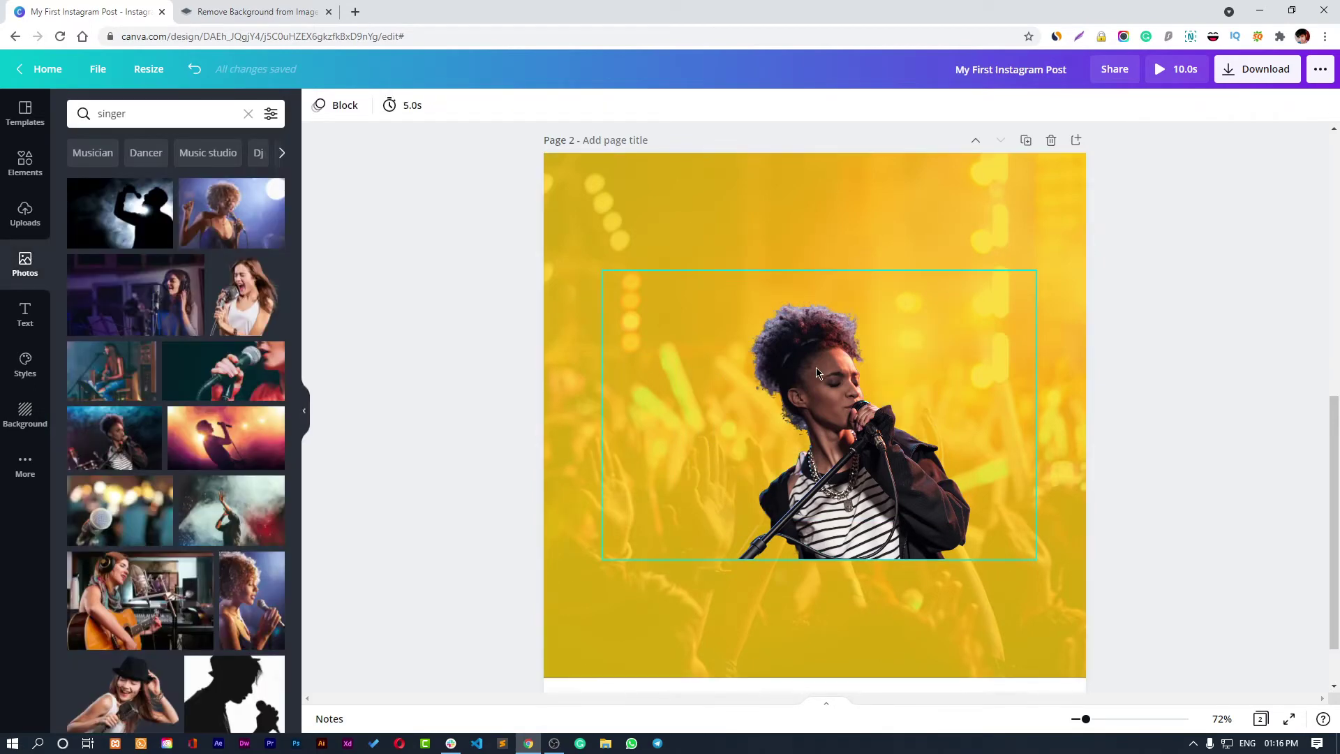
left_click_drag(822, 360, 785, 288)
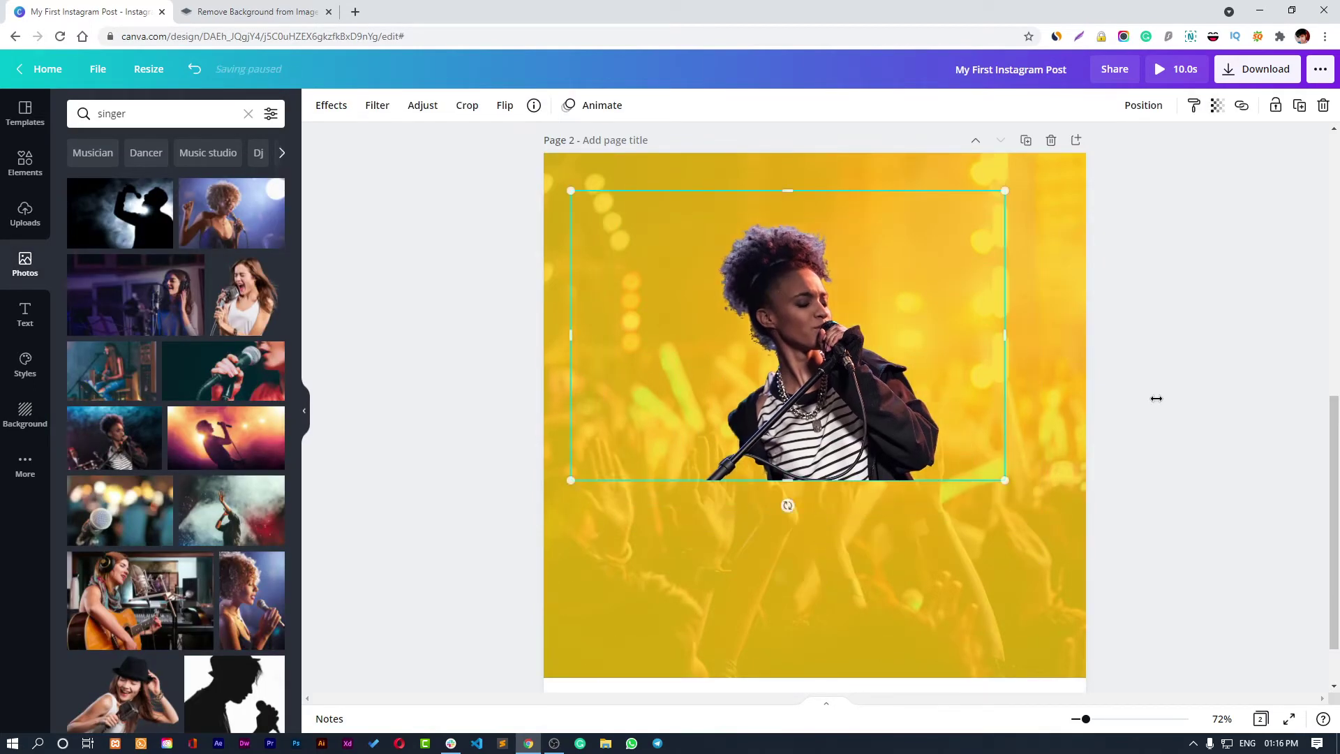
Step: Flip the curly-haired singer cutout horizontally so she faces the same way as the singer on page 1
scroll(1157, 399, "up", 6)
scroll(1144, 467, "down", 3)
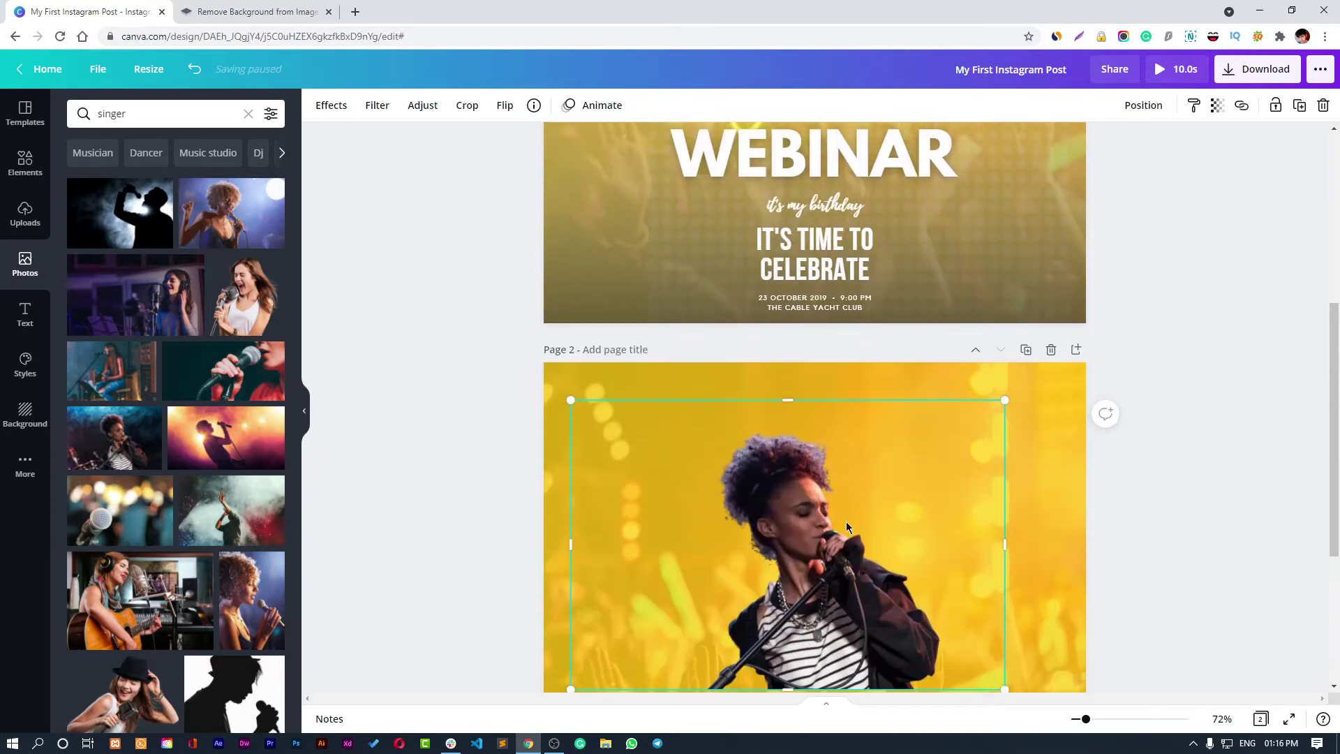
scroll(1199, 522, "up", 5)
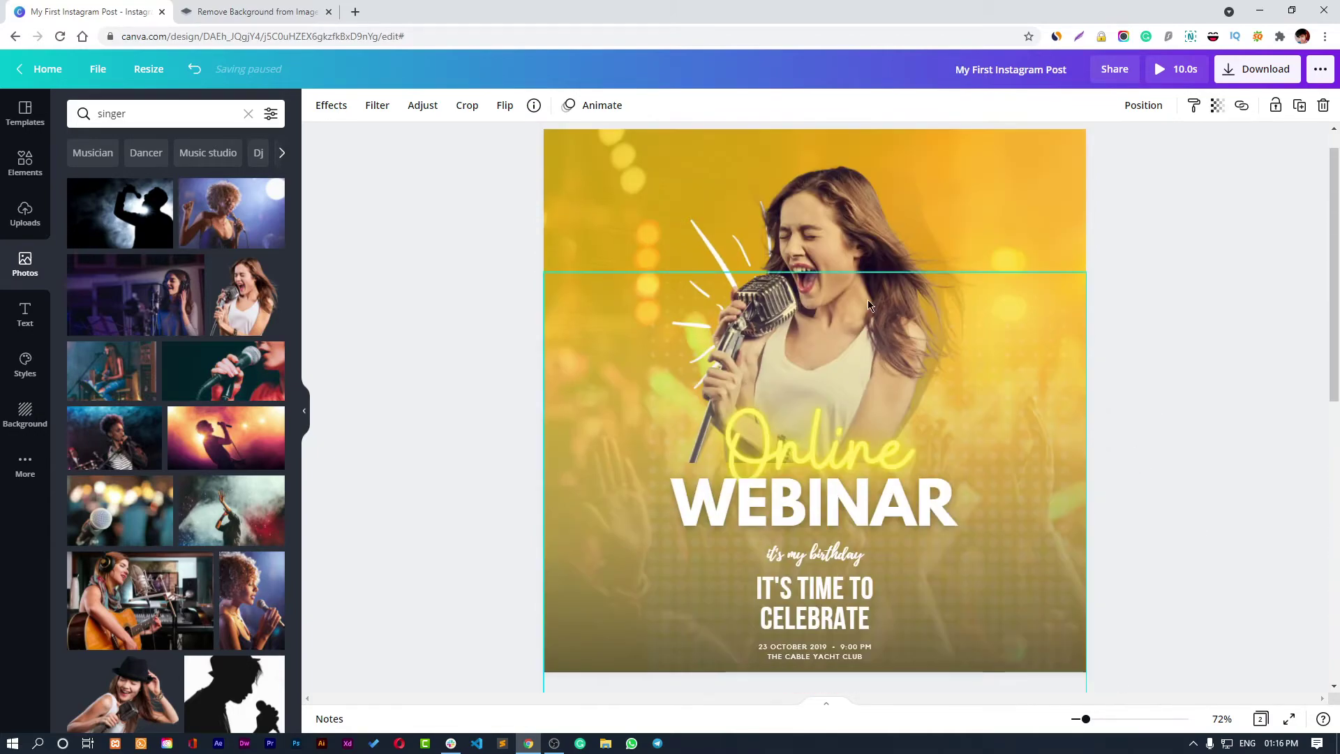
scroll(970, 405, "down", 6)
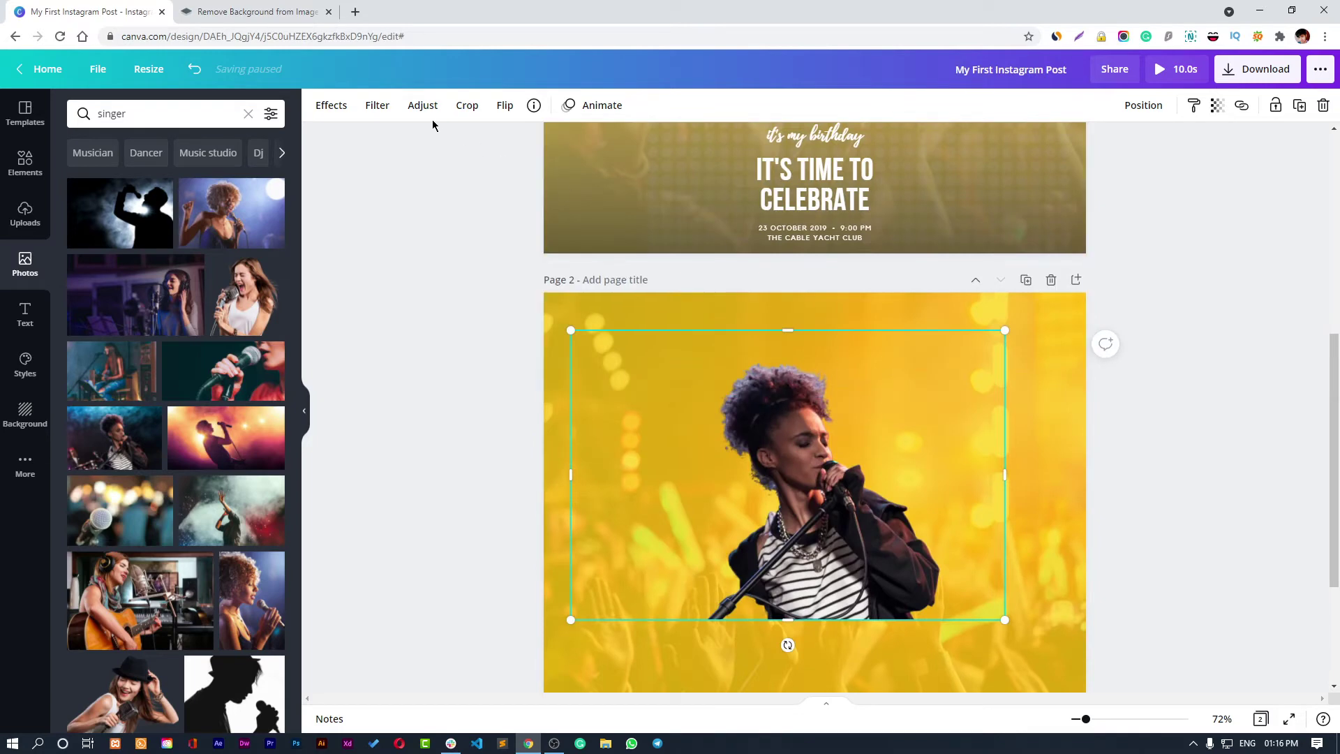
left_click(494, 105)
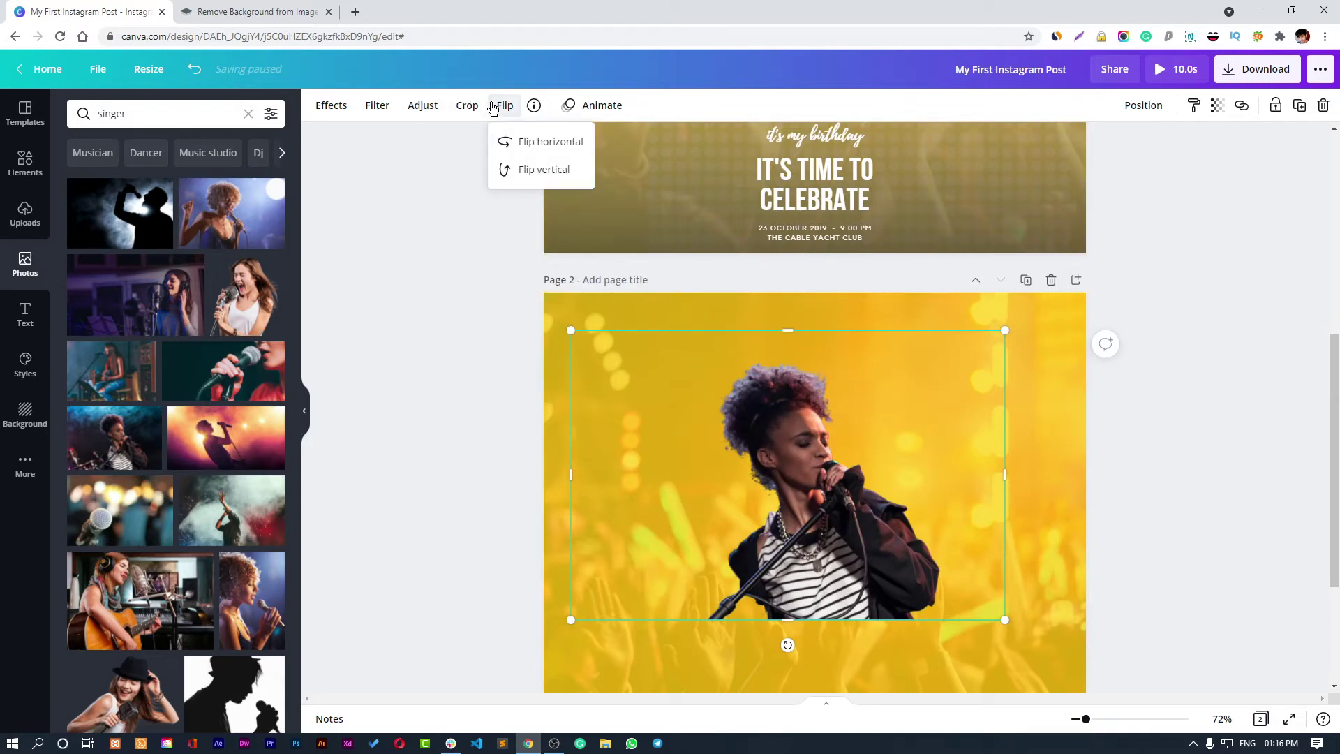
left_click(540, 143)
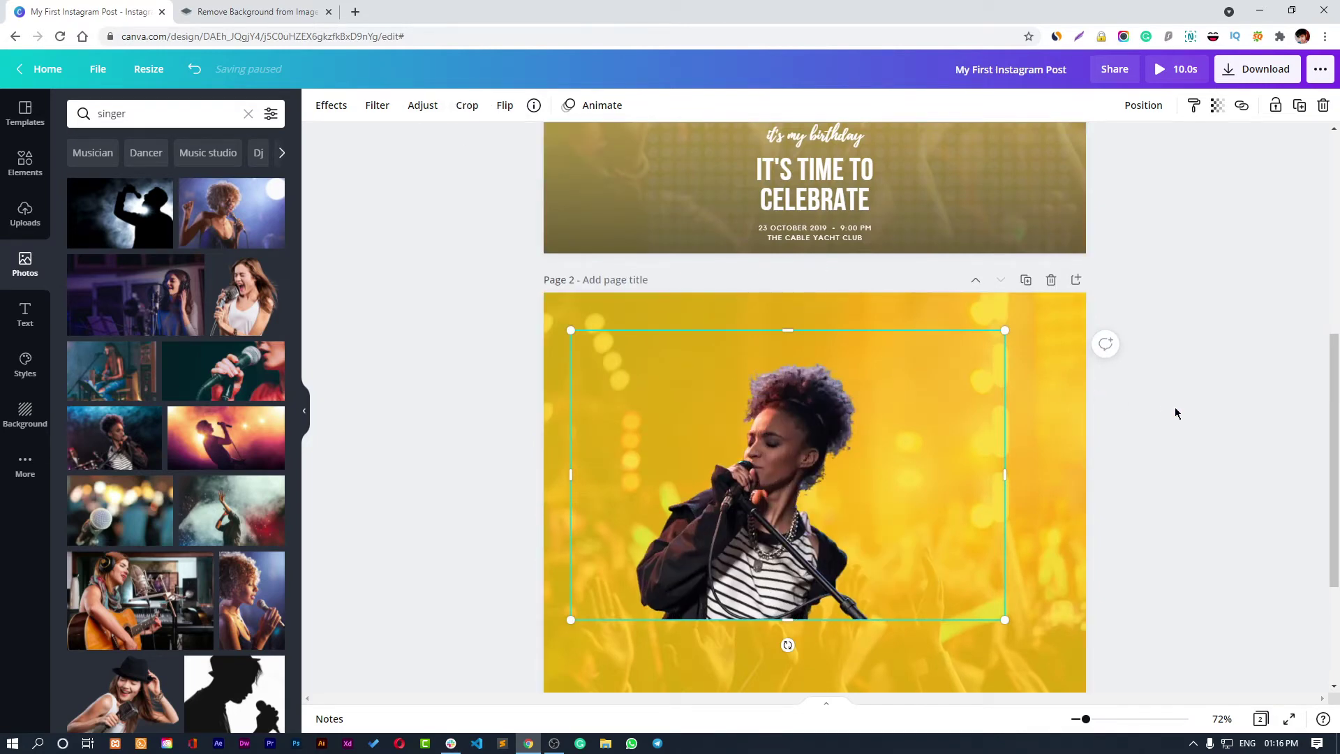
Step: Shift the flipped singer cutout sideways so she sits near the horizontal center of page 2
scroll(1175, 408, "down", 3)
scroll(907, 366, "up", 1)
left_click_drag(794, 354, 827, 362)
left_click(1204, 416)
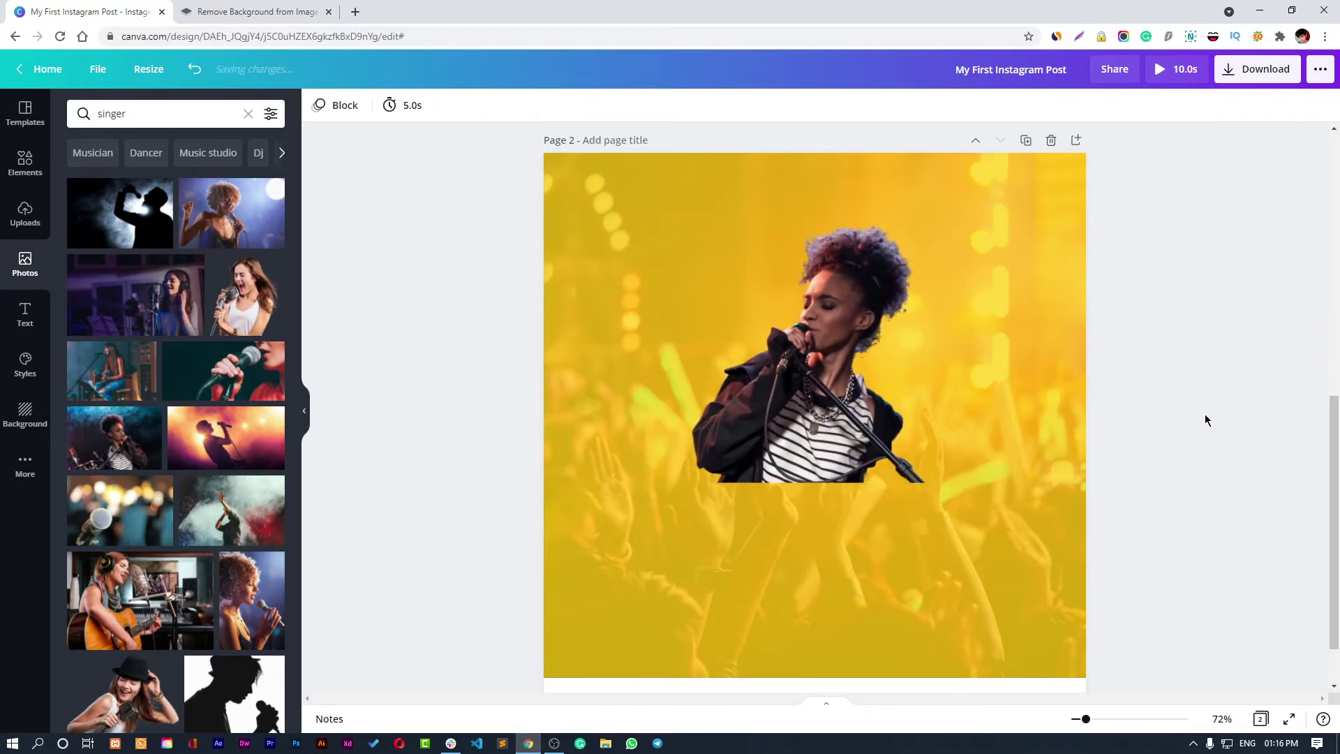
scroll(1204, 416, "up", 1)
scroll(1205, 418, "down", 1)
left_click(858, 384)
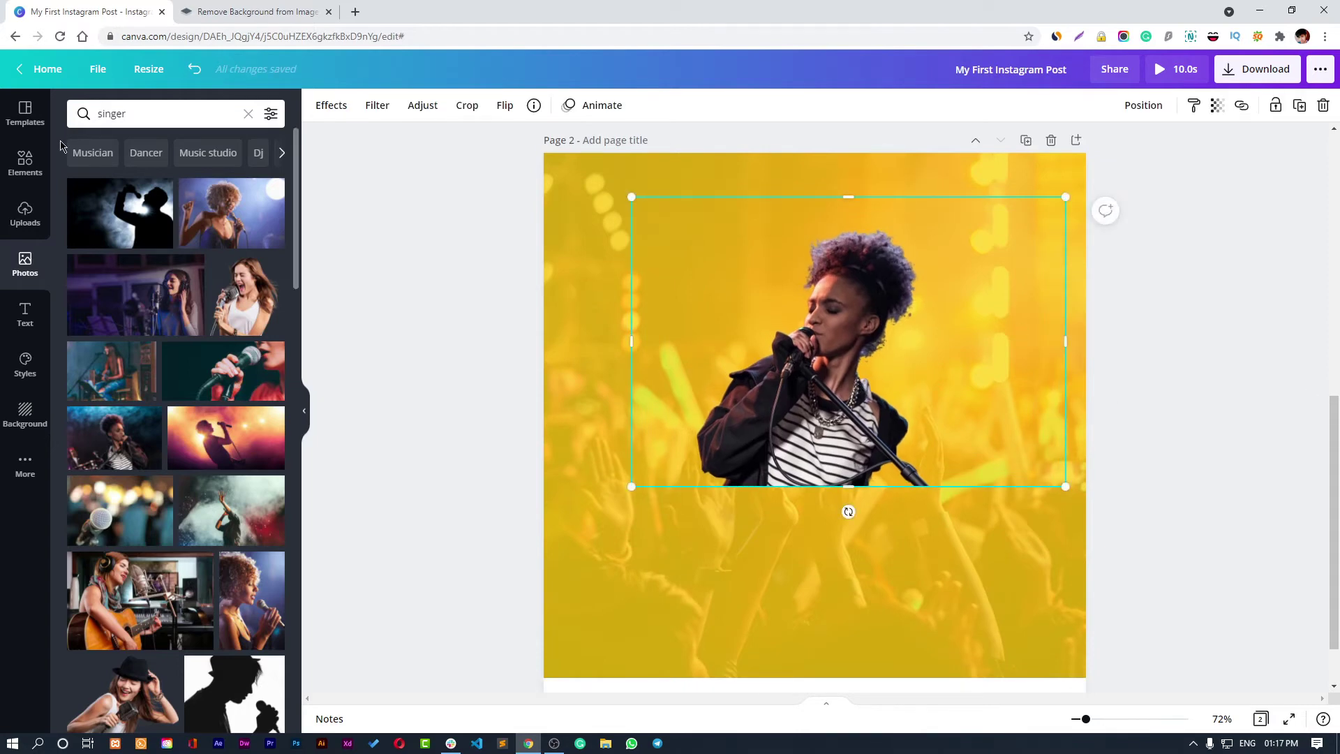
Step: Add the triangular dot pattern from the "dots" element results and place it near the lower-left corner of page 2
scroll(1158, 589, "up", 2)
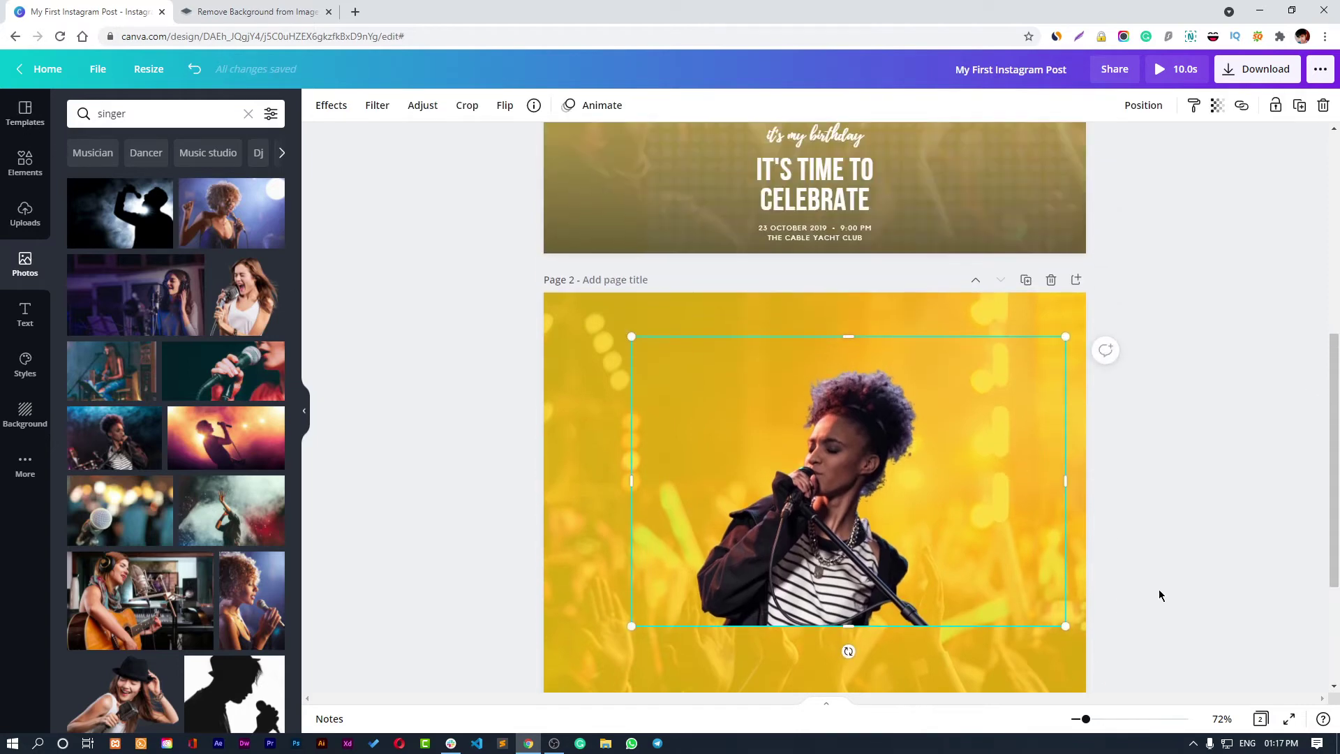
scroll(1159, 589, "down", 2)
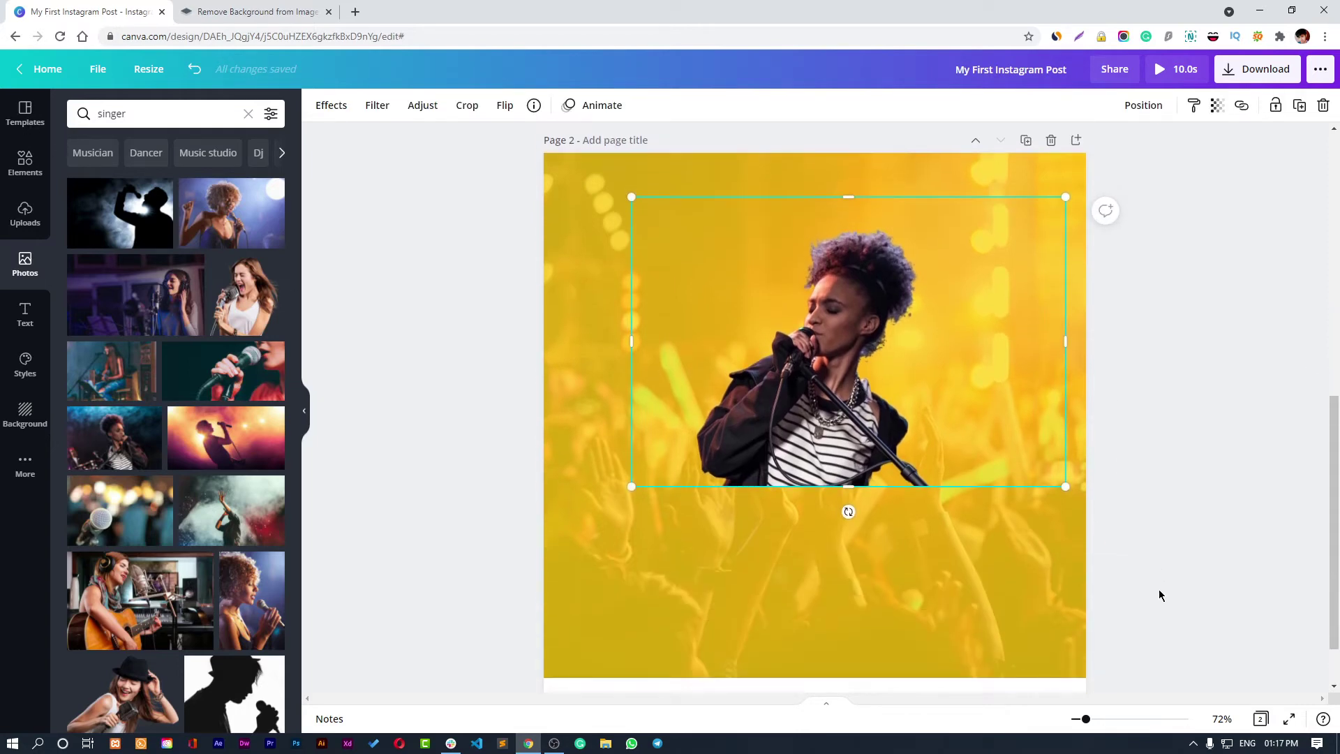
left_click(30, 171)
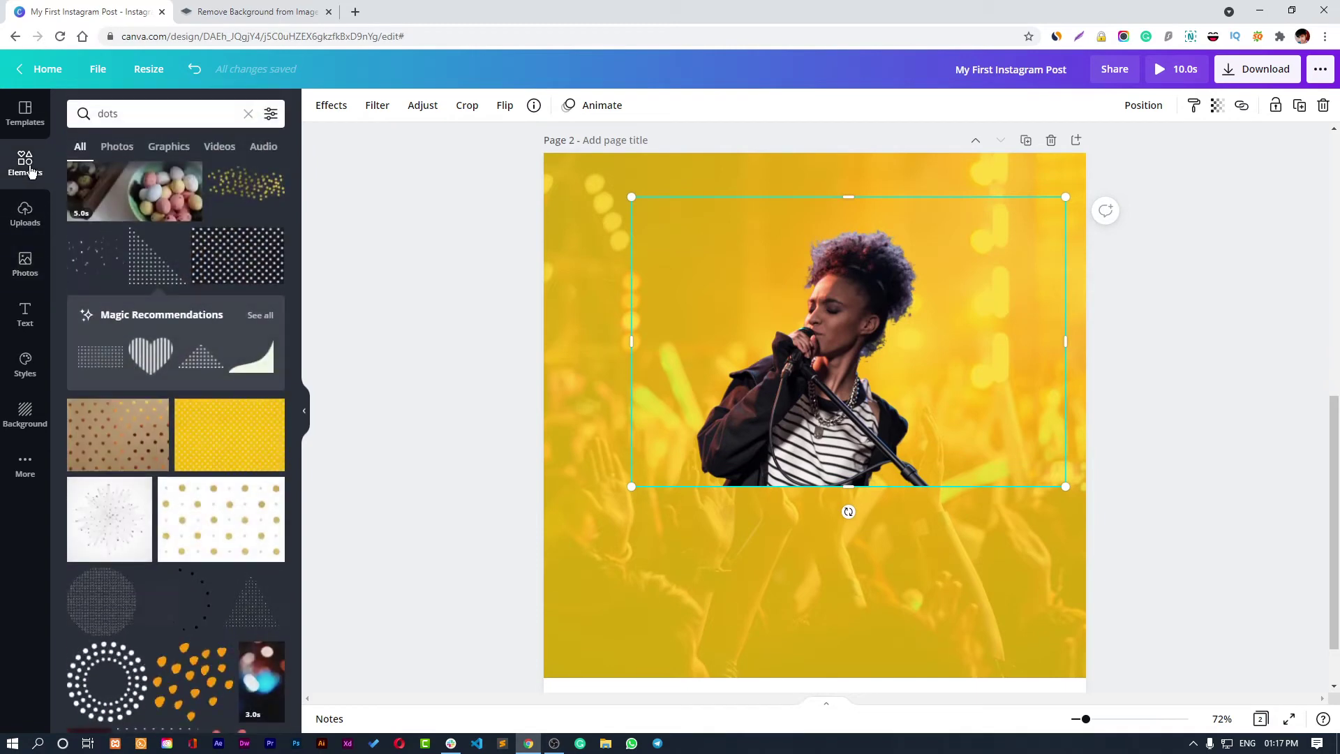
left_click(142, 253)
left_click_drag(724, 509, 590, 619)
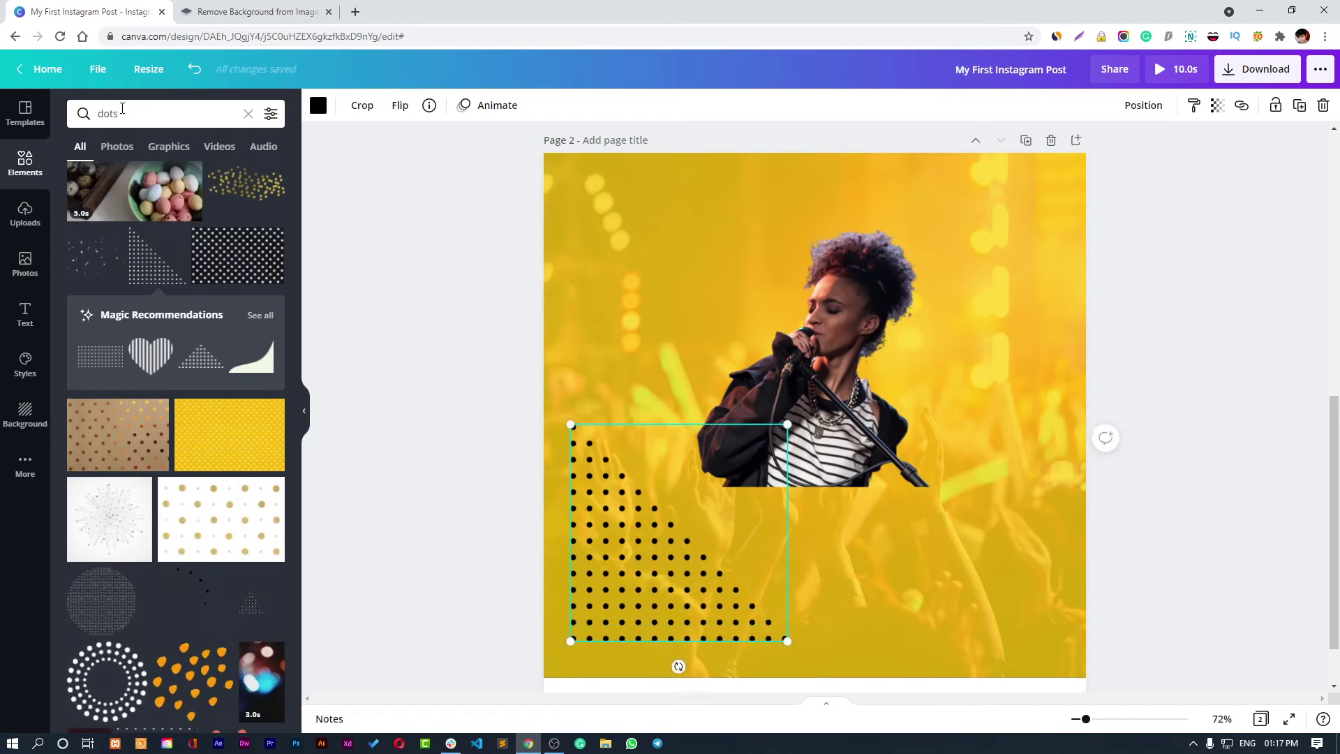
left_click(122, 112)
left_click(132, 173)
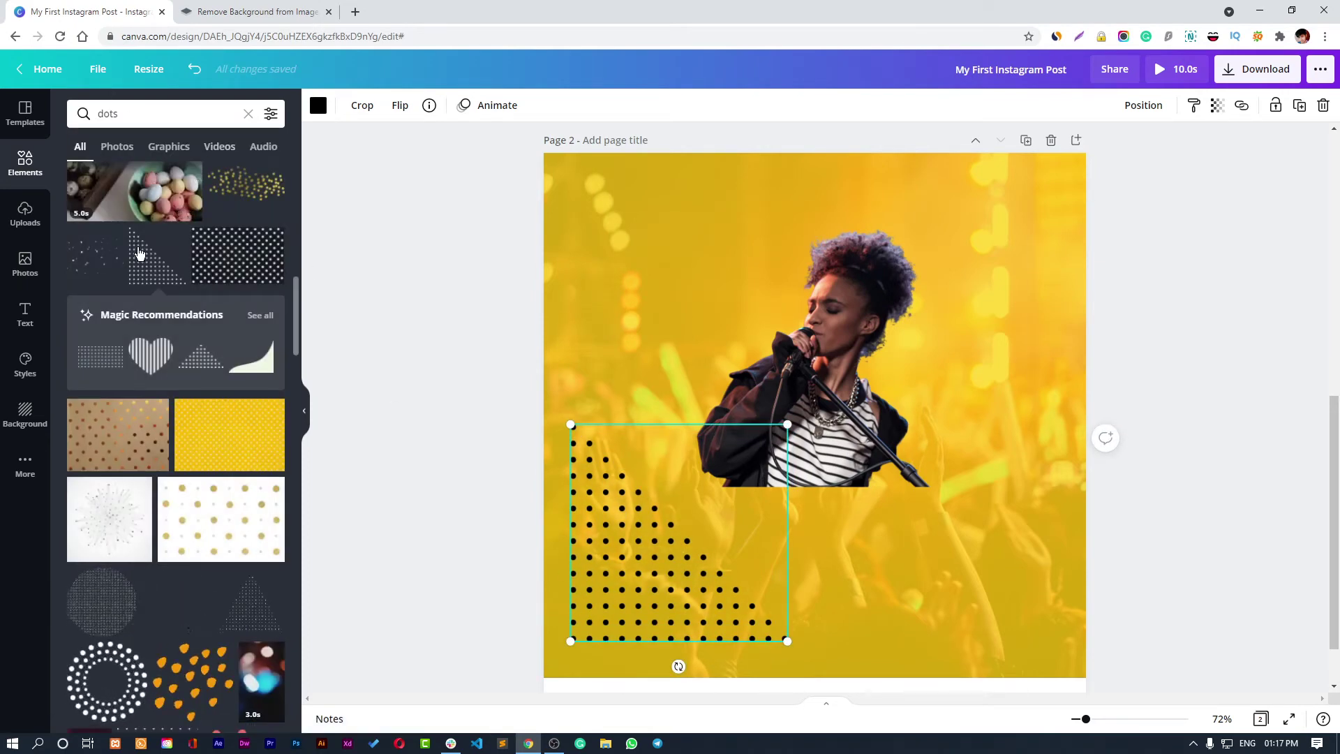
Step: Nudge the triangular dot pattern slightly lower on page 2 and recolor it white
scroll(210, 315, "down", 8)
scroll(242, 350, "up", 3)
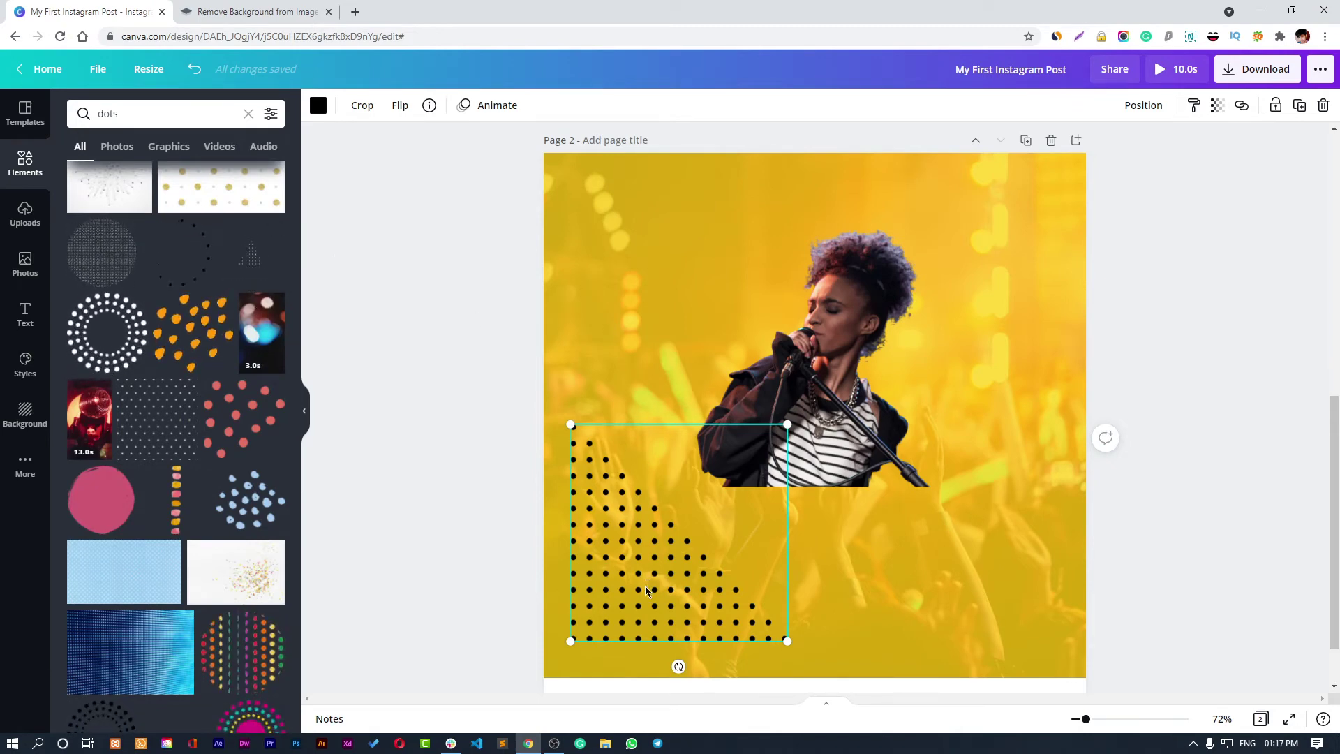
left_click_drag(645, 590, 646, 601)
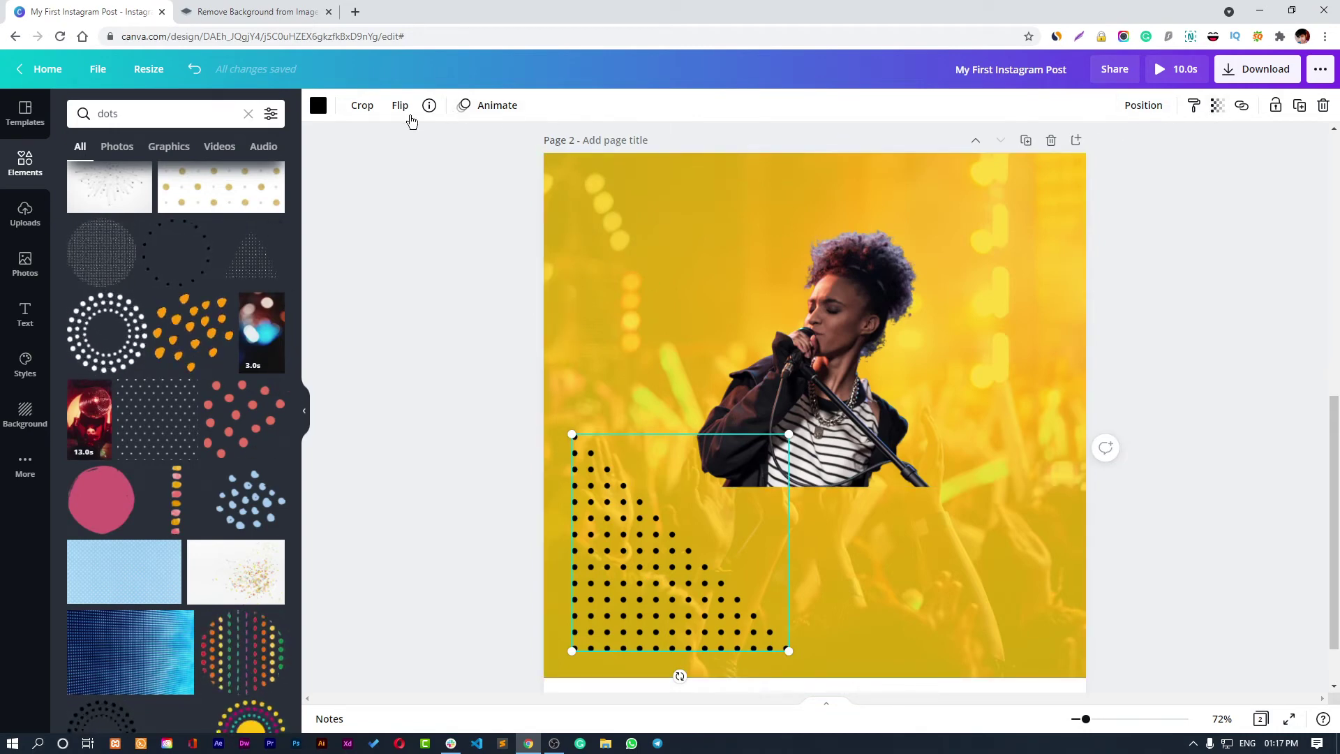
left_click(318, 105)
left_click(238, 190)
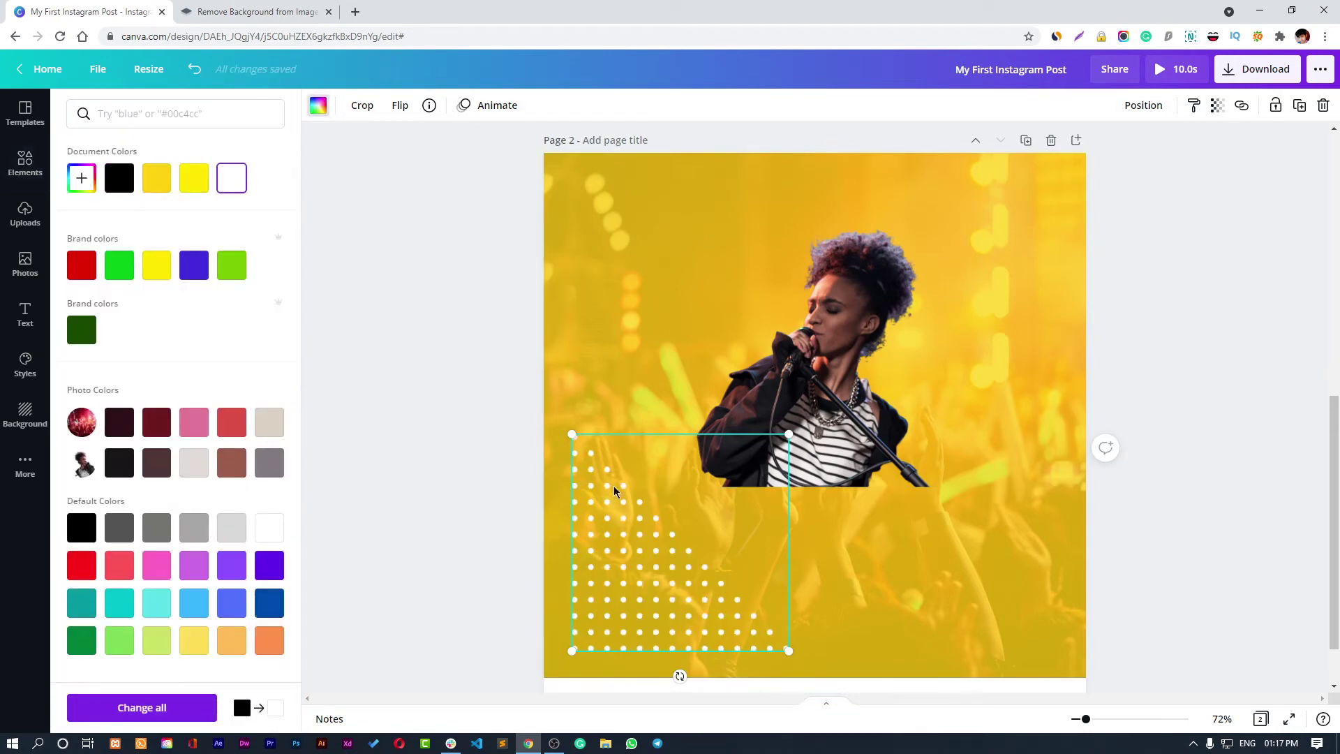
Step: Shrink the white dot pattern toward the lower-left corner of page 2 and make it slightly transparent
left_click_drag(789, 434, 705, 518)
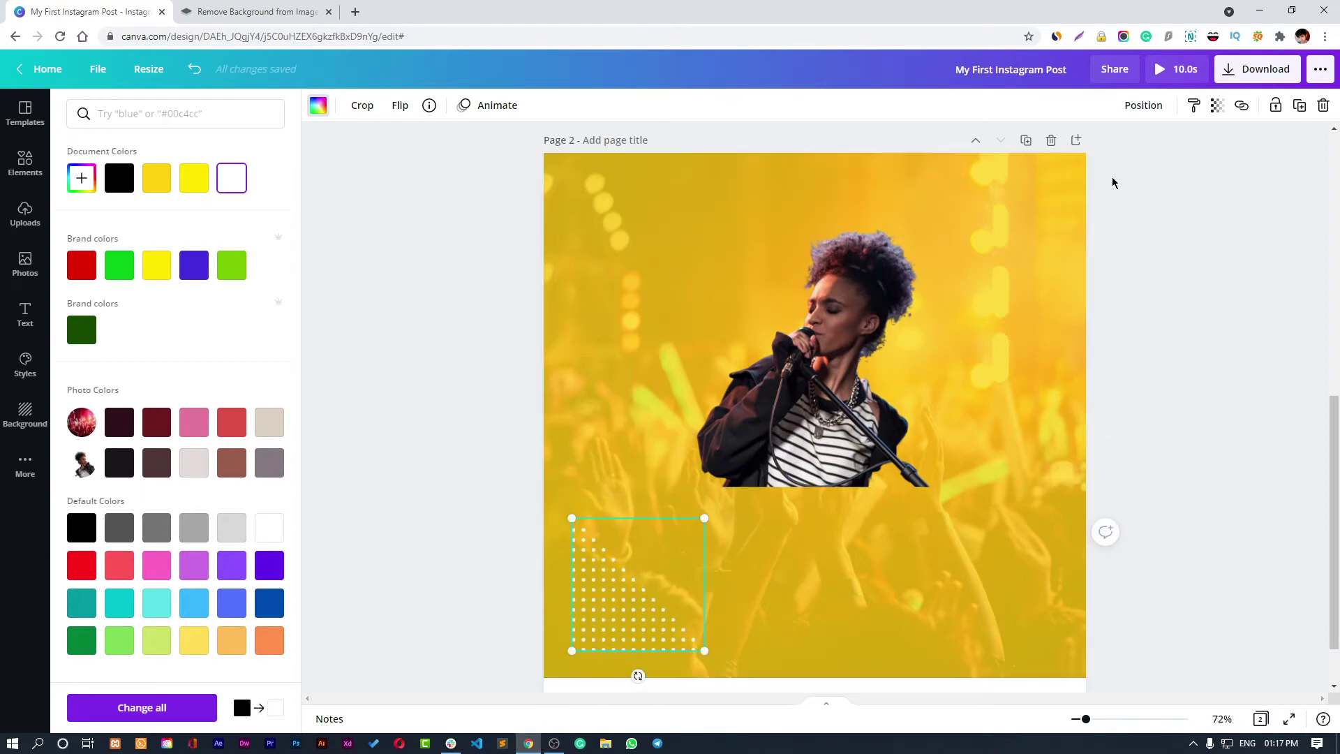
left_click(1217, 106)
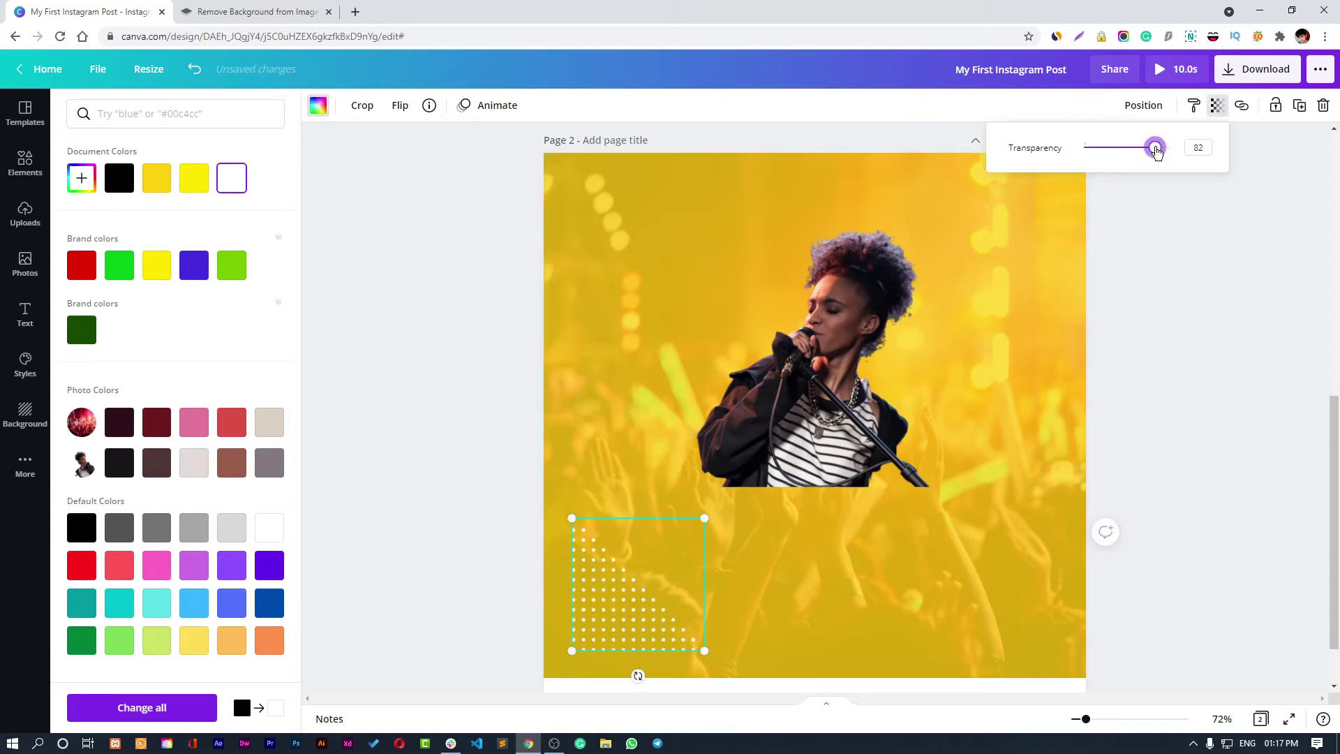
left_click_drag(1144, 146, 1145, 146)
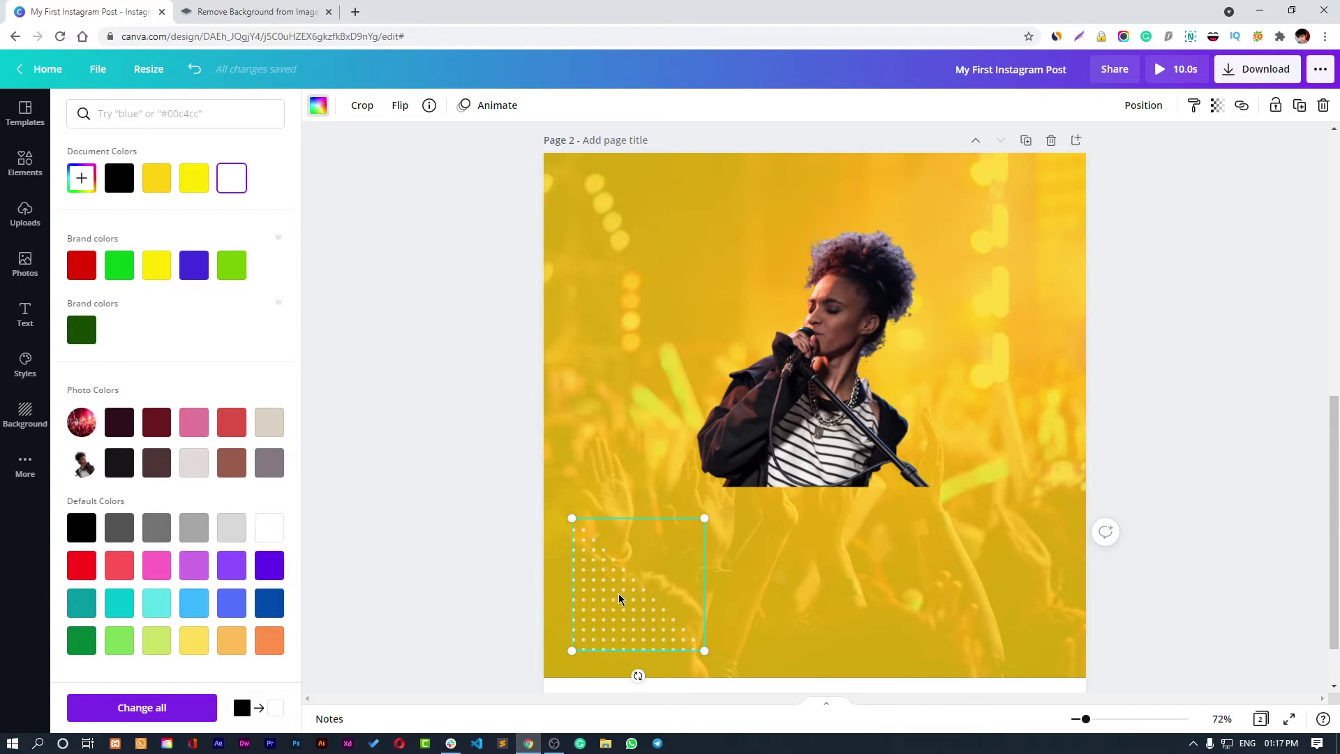
Step: Duplicate the white dot pattern, turn the copy upside down, and fit it into the upper-right corner of page 2
left_click_drag(618, 593, 651, 320)
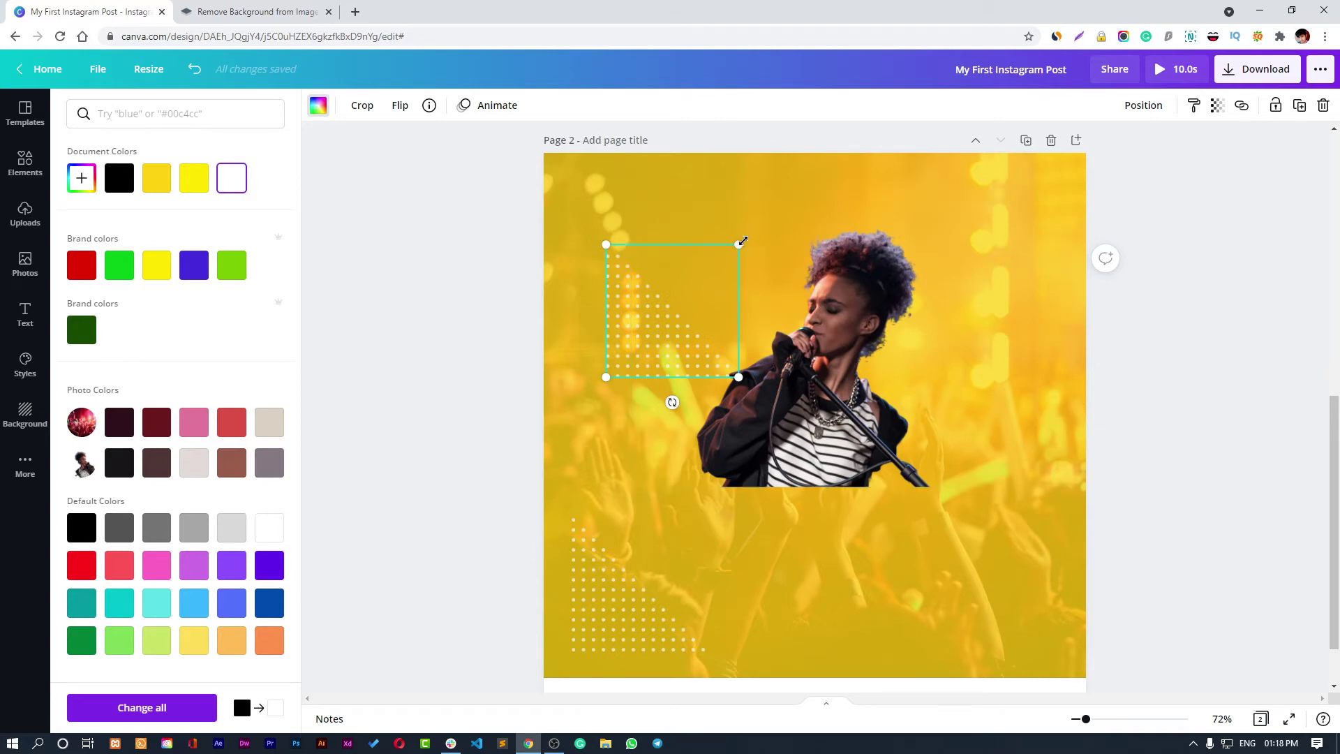
left_click_drag(672, 402, 672, 217)
left_click_drag(719, 297, 1032, 235)
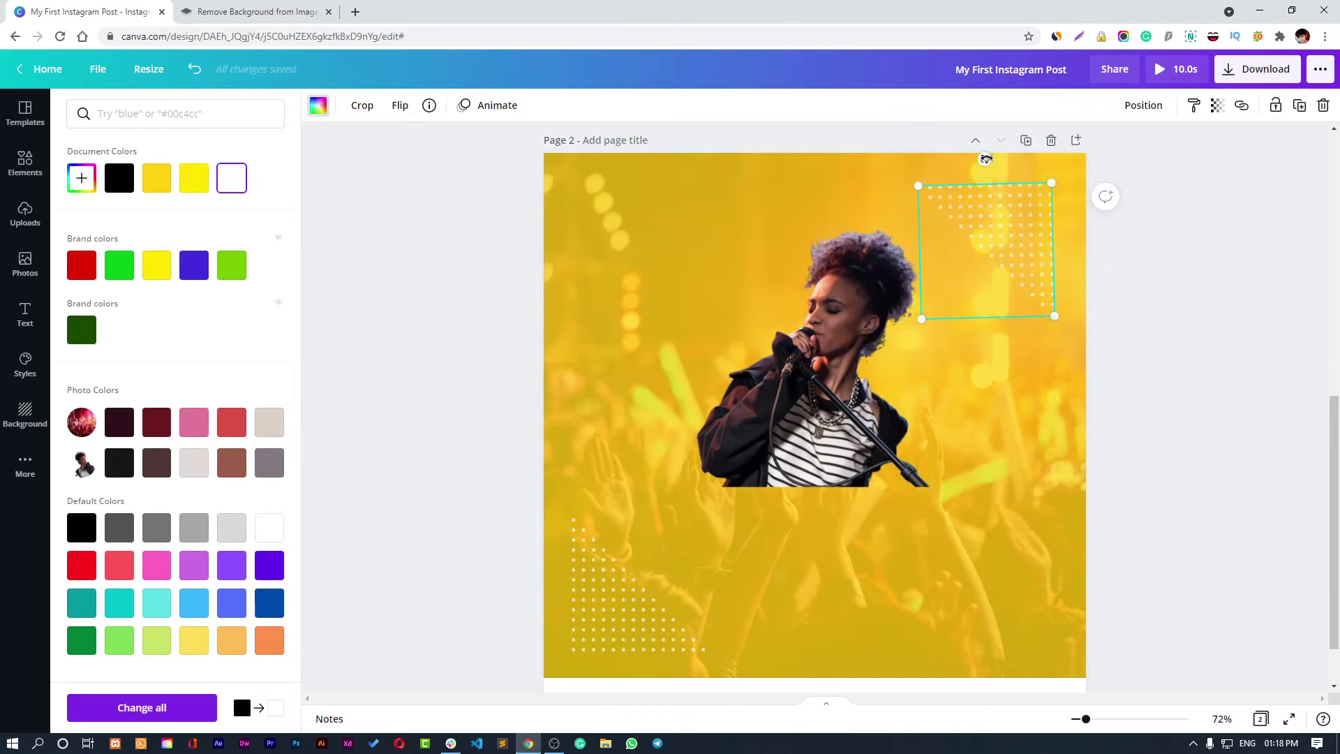
left_click_drag(986, 159, 989, 159)
left_click_drag(1023, 238, 1026, 232)
left_click(1153, 289)
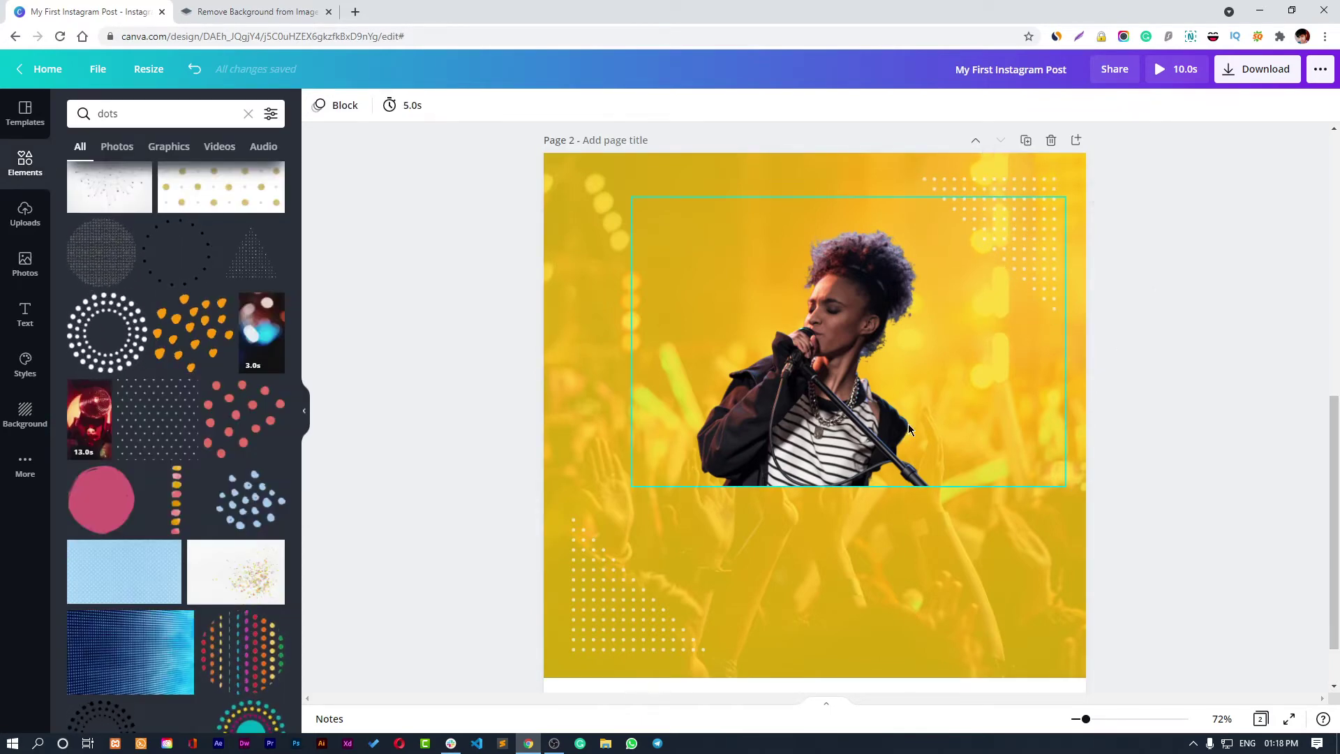
Step: Add the hand-drawn burst lines from the recently used elements and place them around the singer's head
left_click(25, 164)
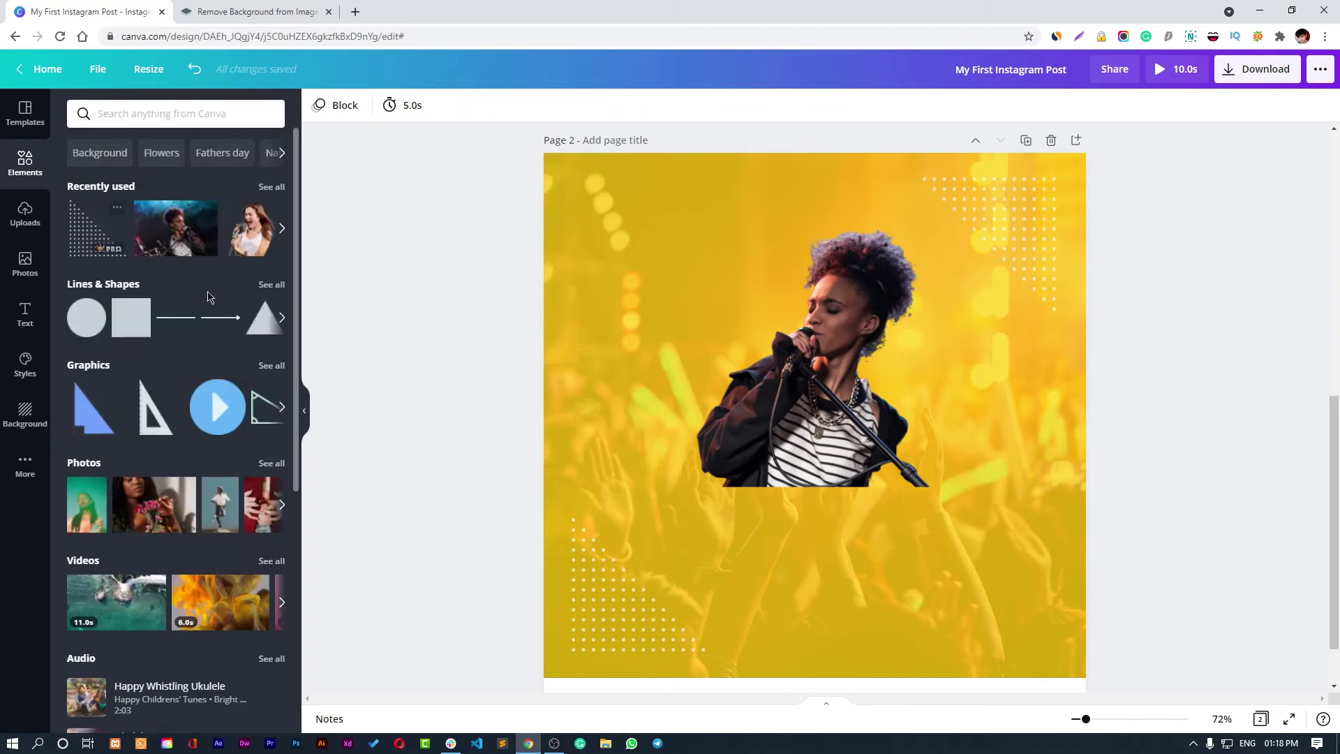
left_click(272, 187)
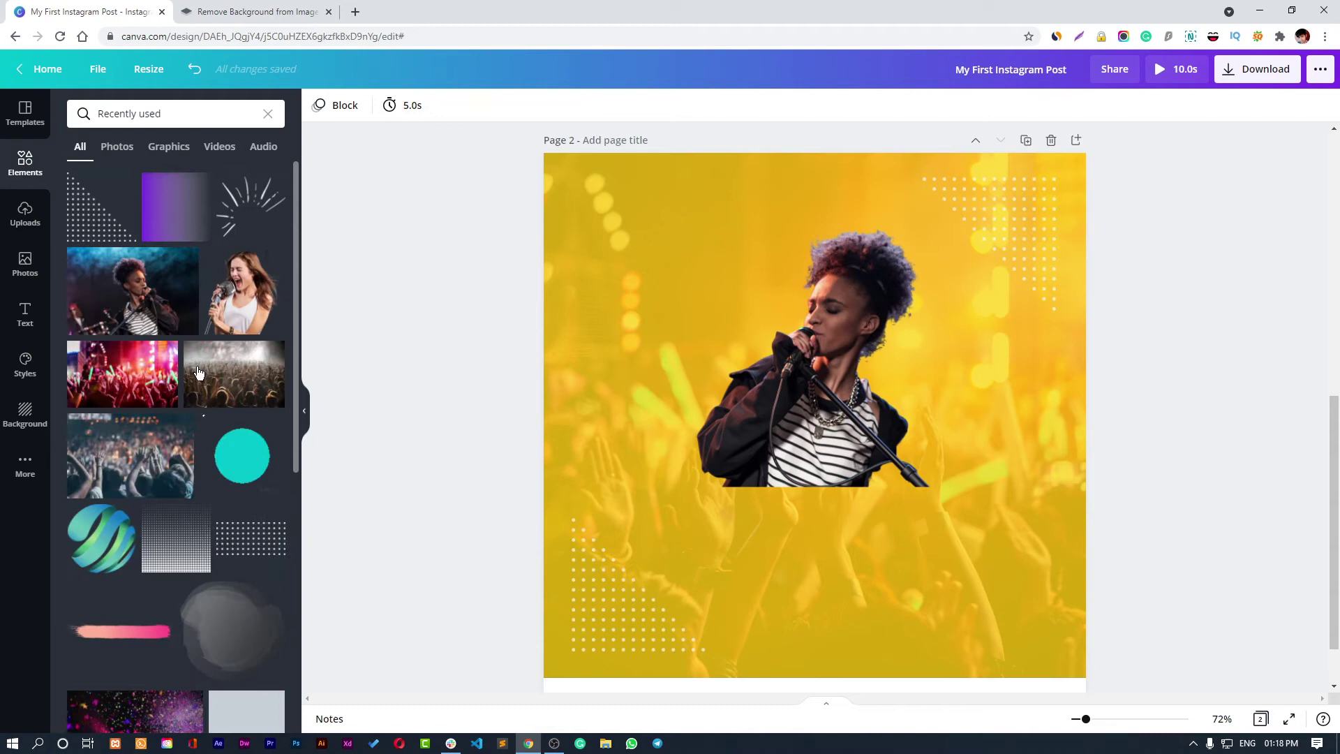
left_click(252, 206)
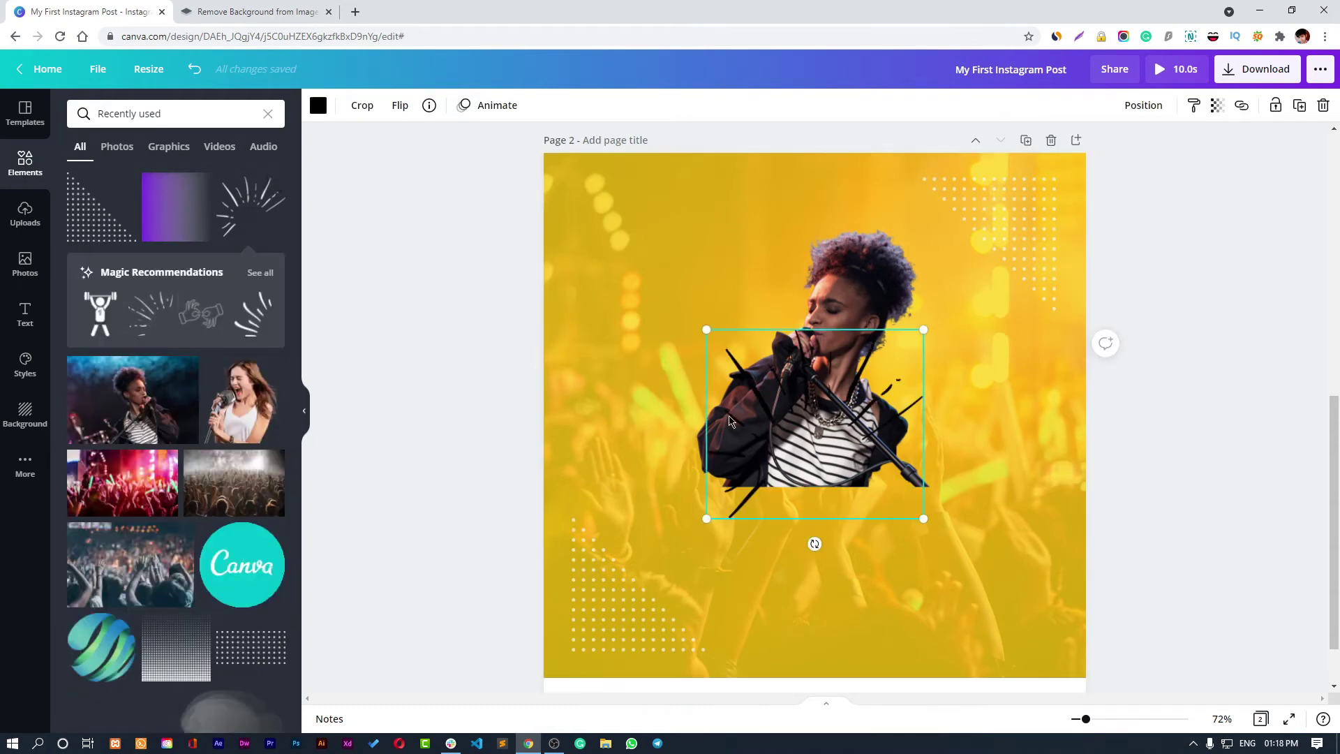
left_click_drag(754, 383, 728, 259)
Step: Send the burst lines backward so they sit behind the singer cutout
left_click(25, 114)
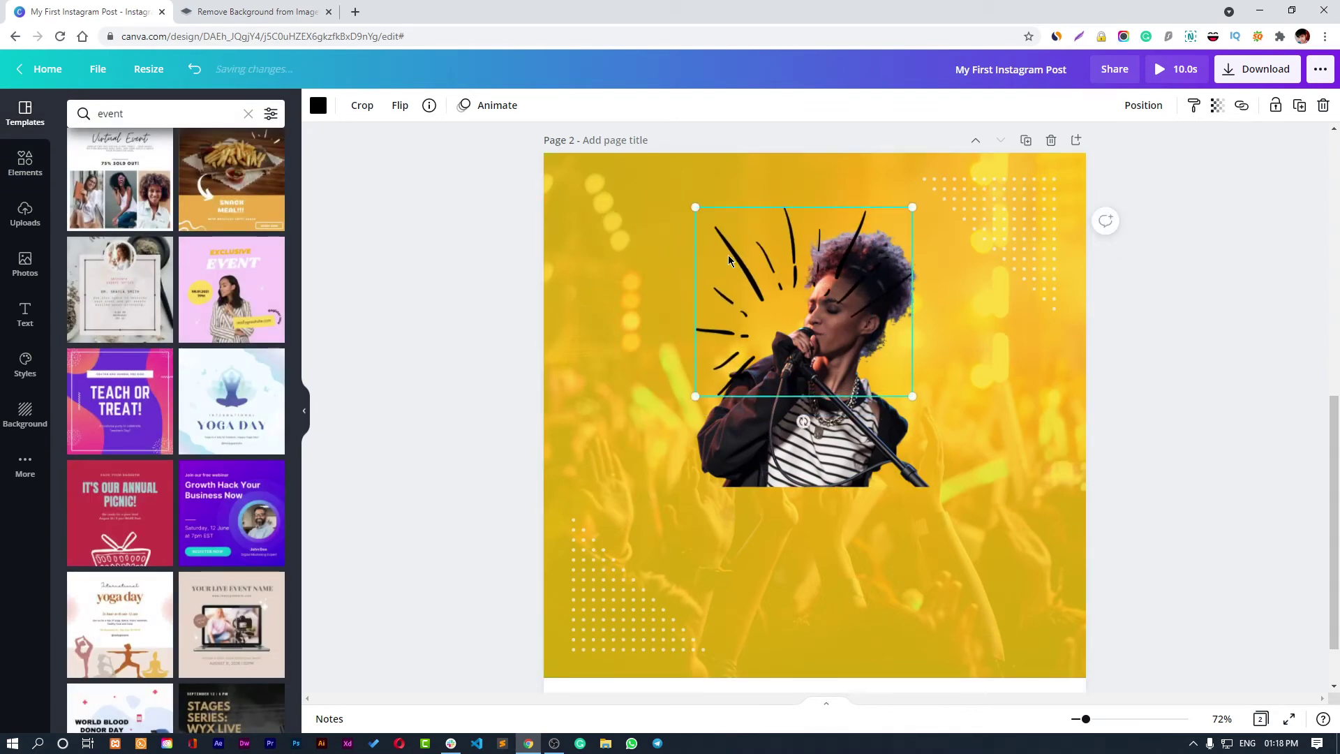
left_click(1158, 113)
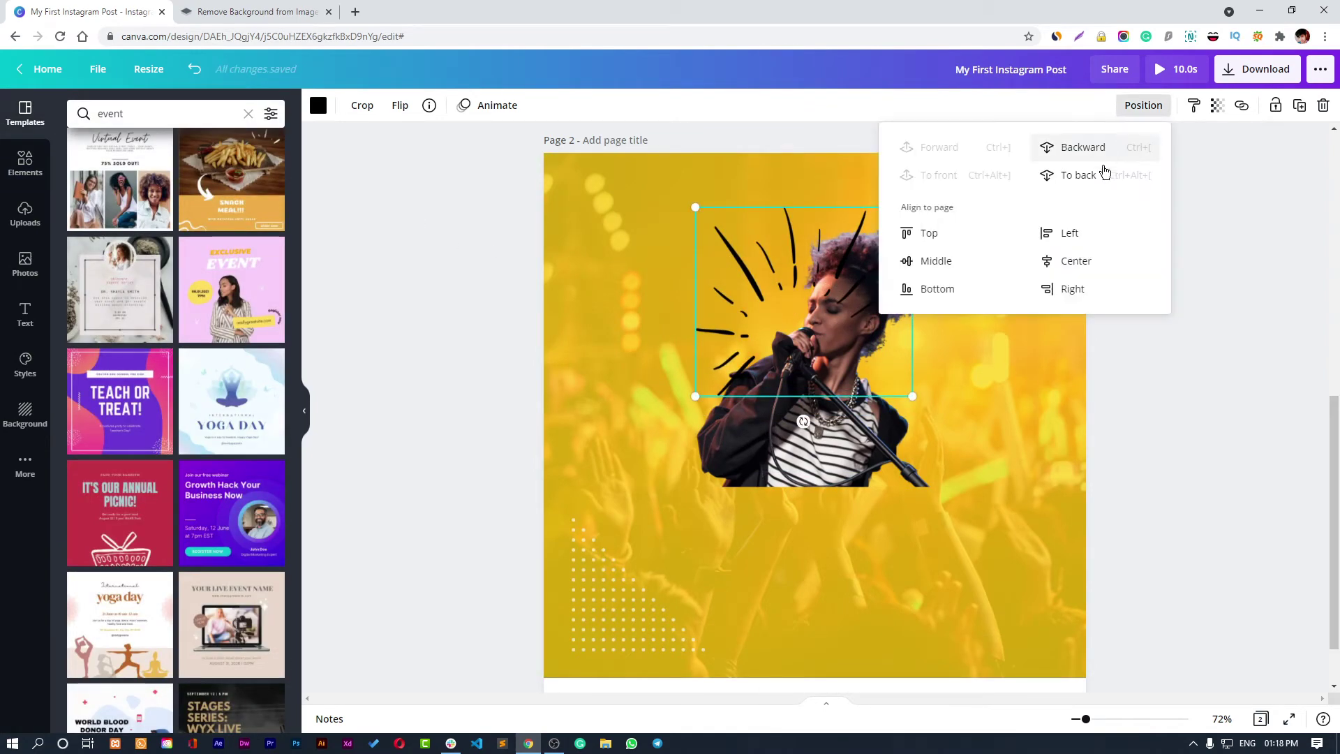
left_click(1089, 151)
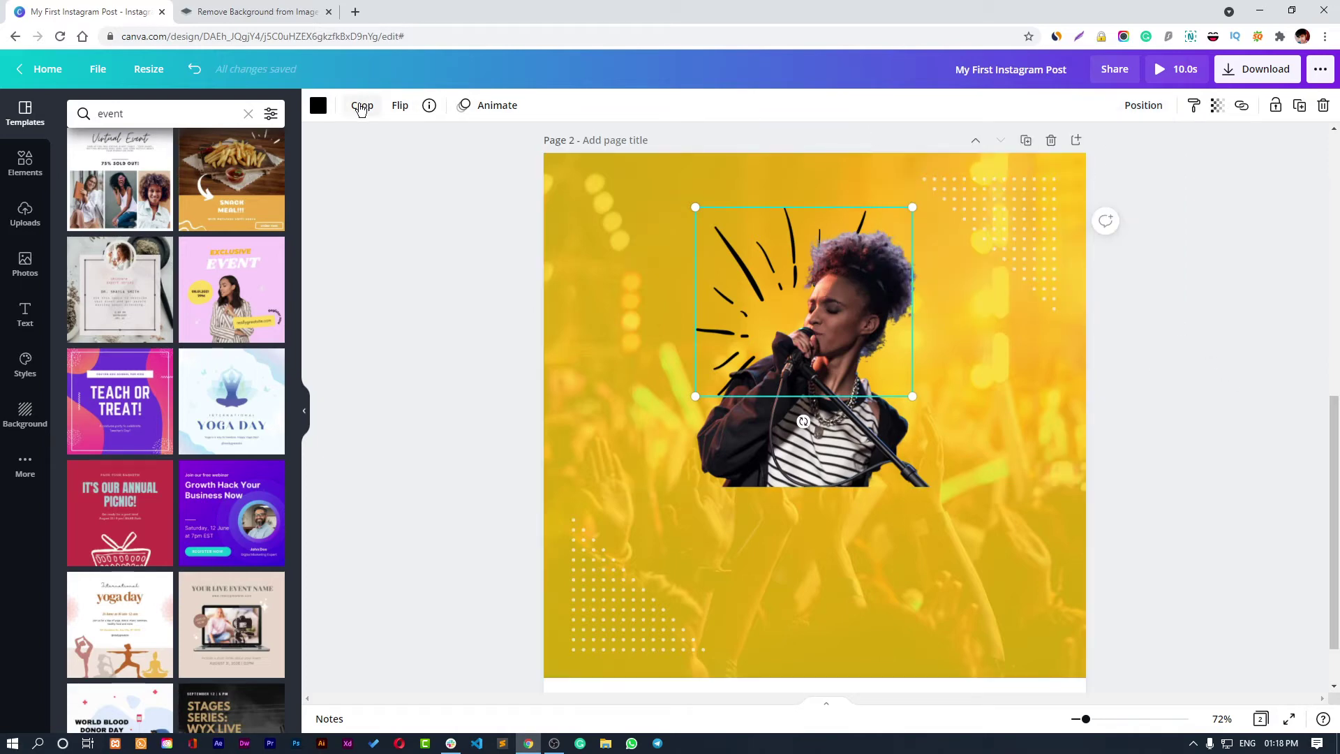
Step: Recolor the burst lines behind the singer white
left_click(318, 106)
left_click(231, 178)
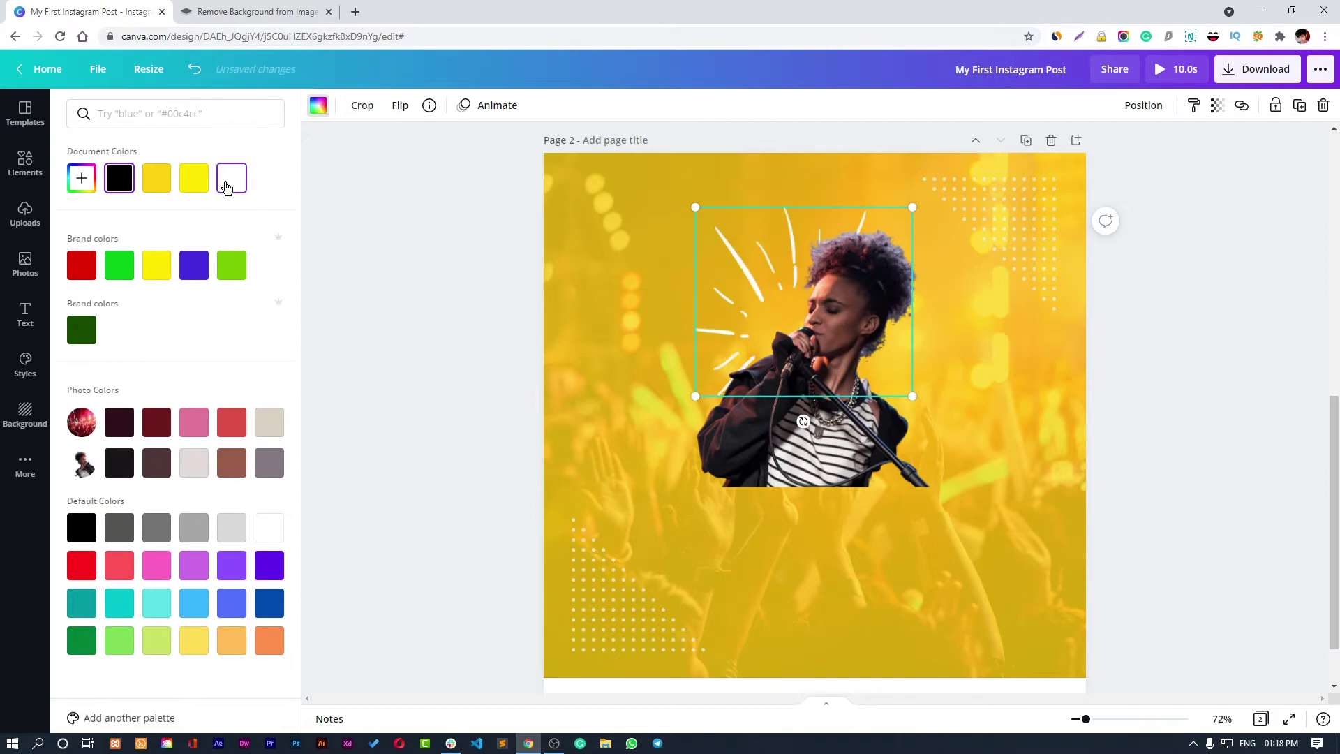
left_click(1195, 346)
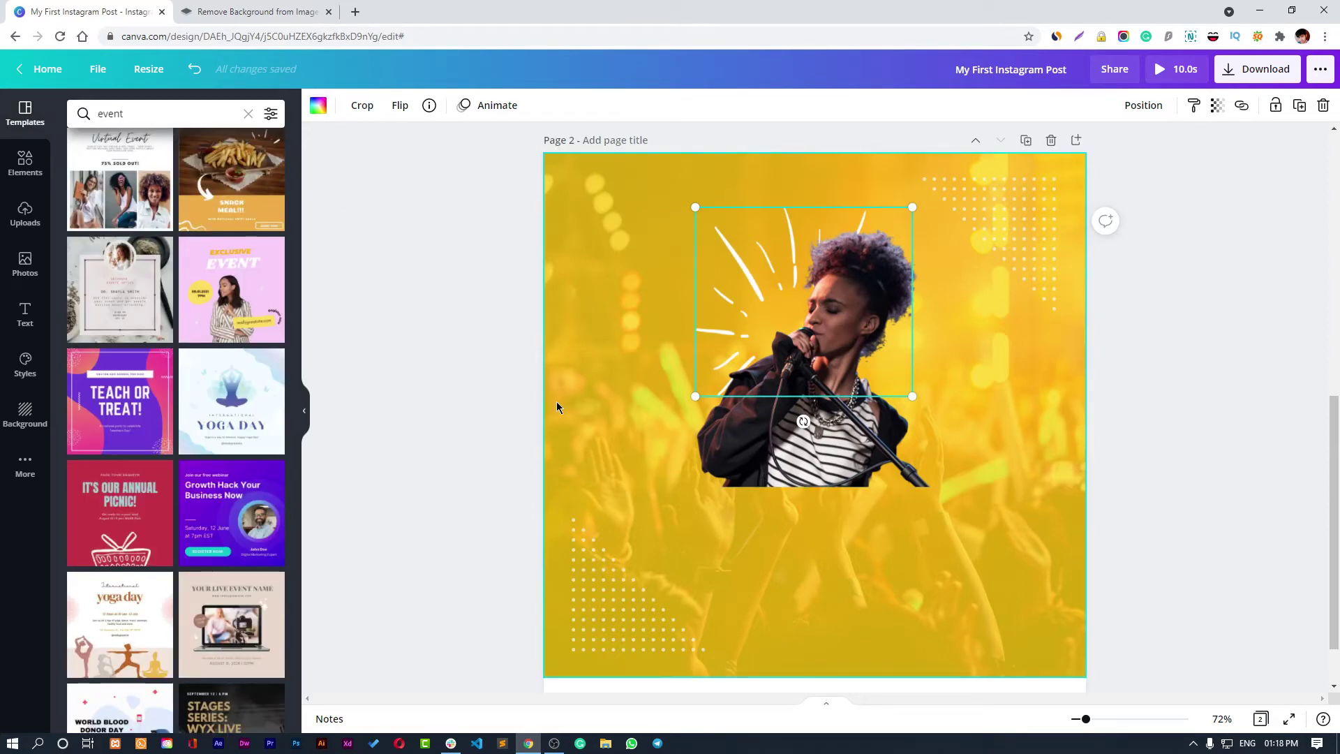
Step: Add a text box reading "online" and place it over the lower edge of the singer cutout
key("t")
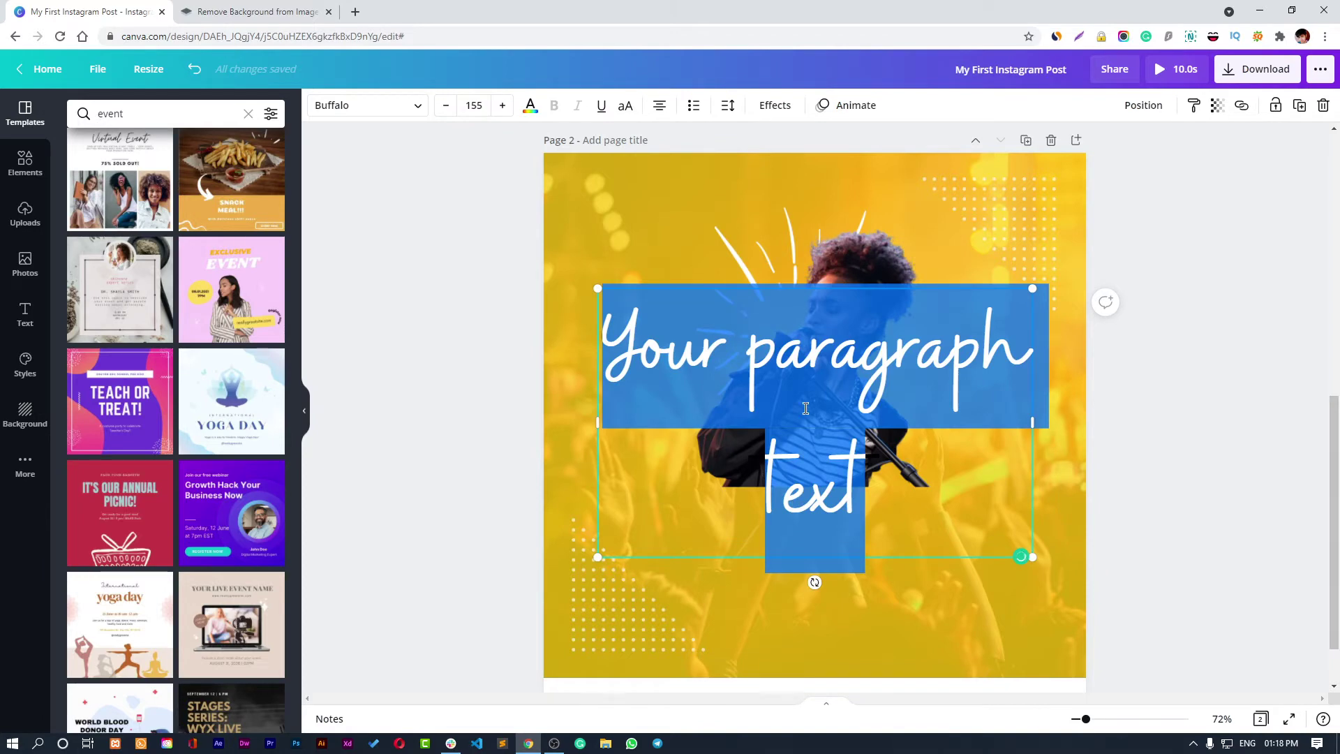
type("online")
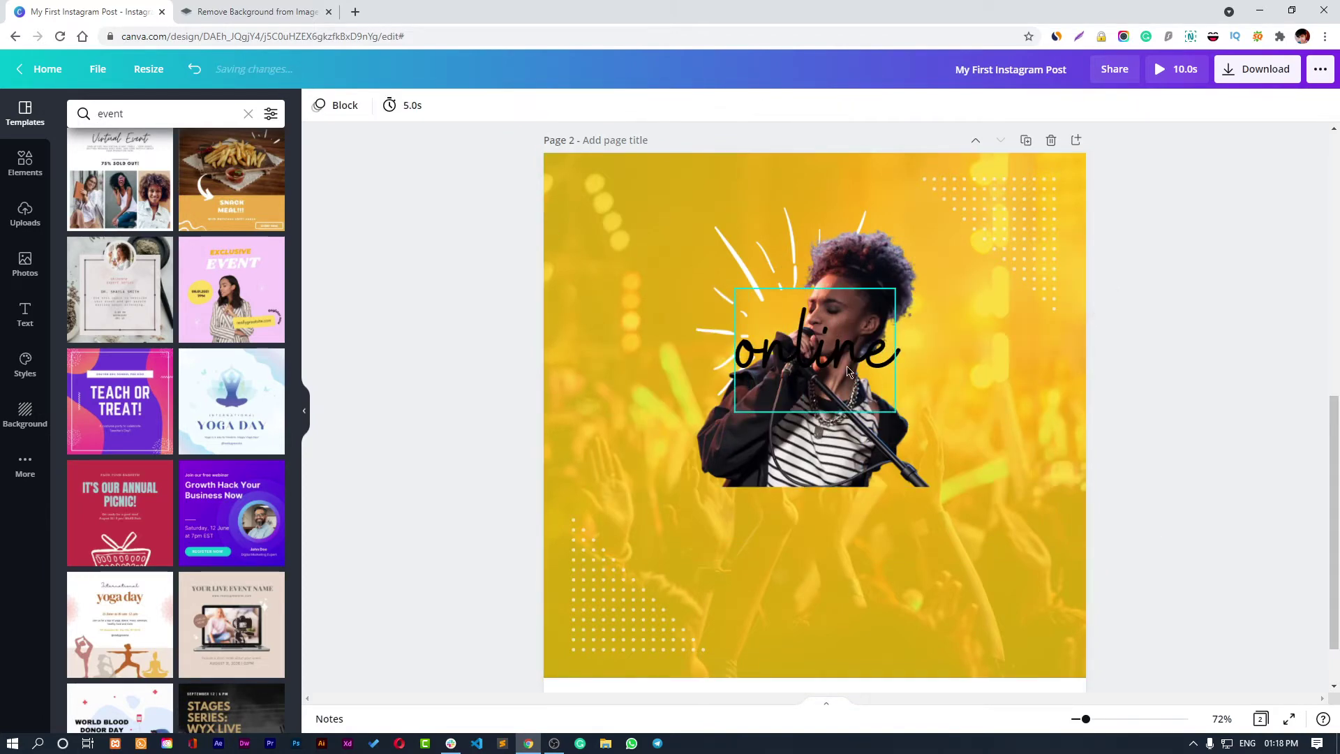
left_click_drag(821, 354, 811, 511)
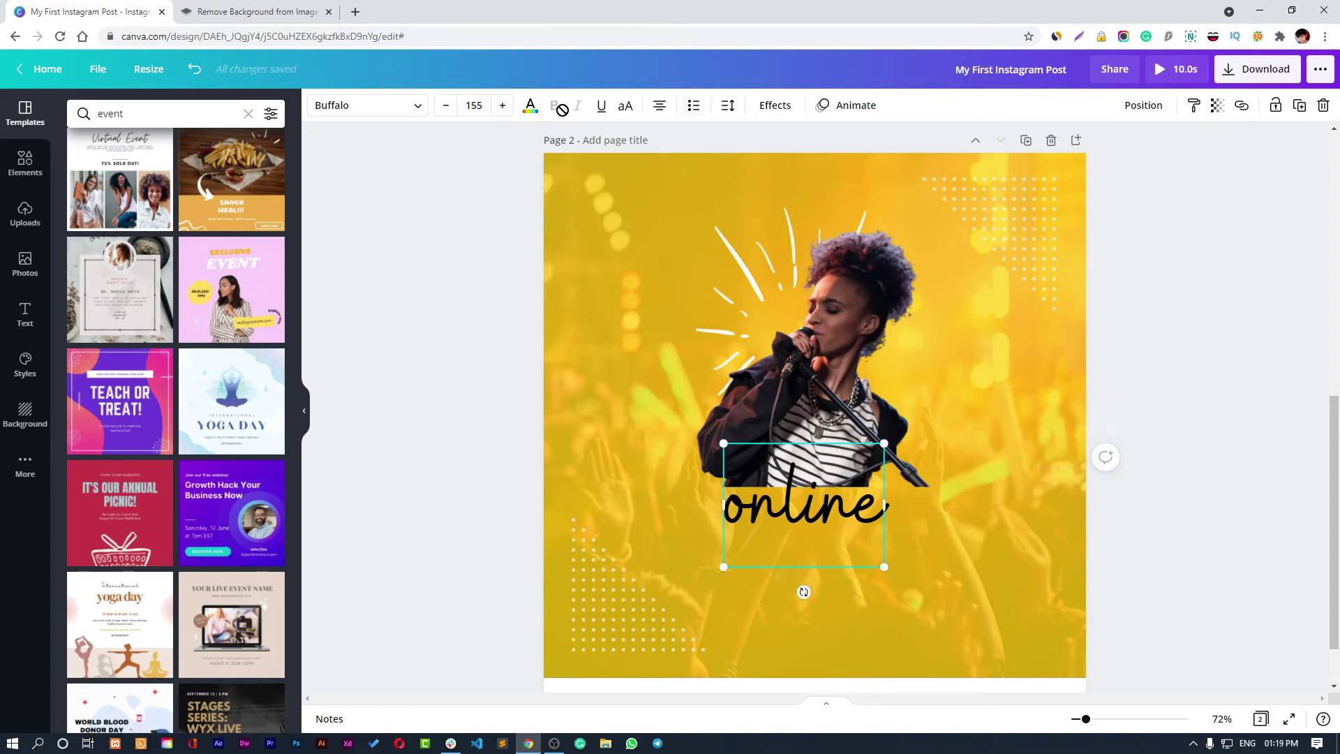
Step: Color the "online" text yellow #ffe600 and apply the Neon effect to it
left_click(534, 114)
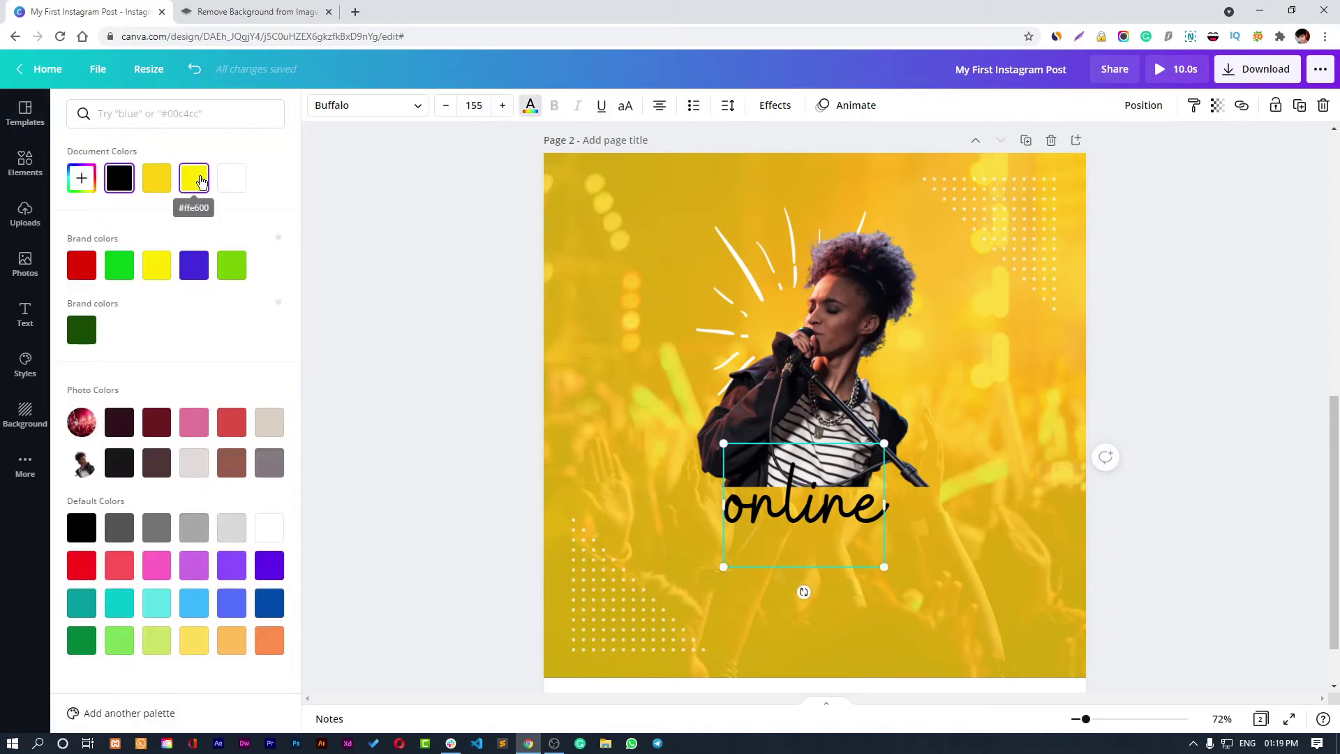
left_click(196, 179)
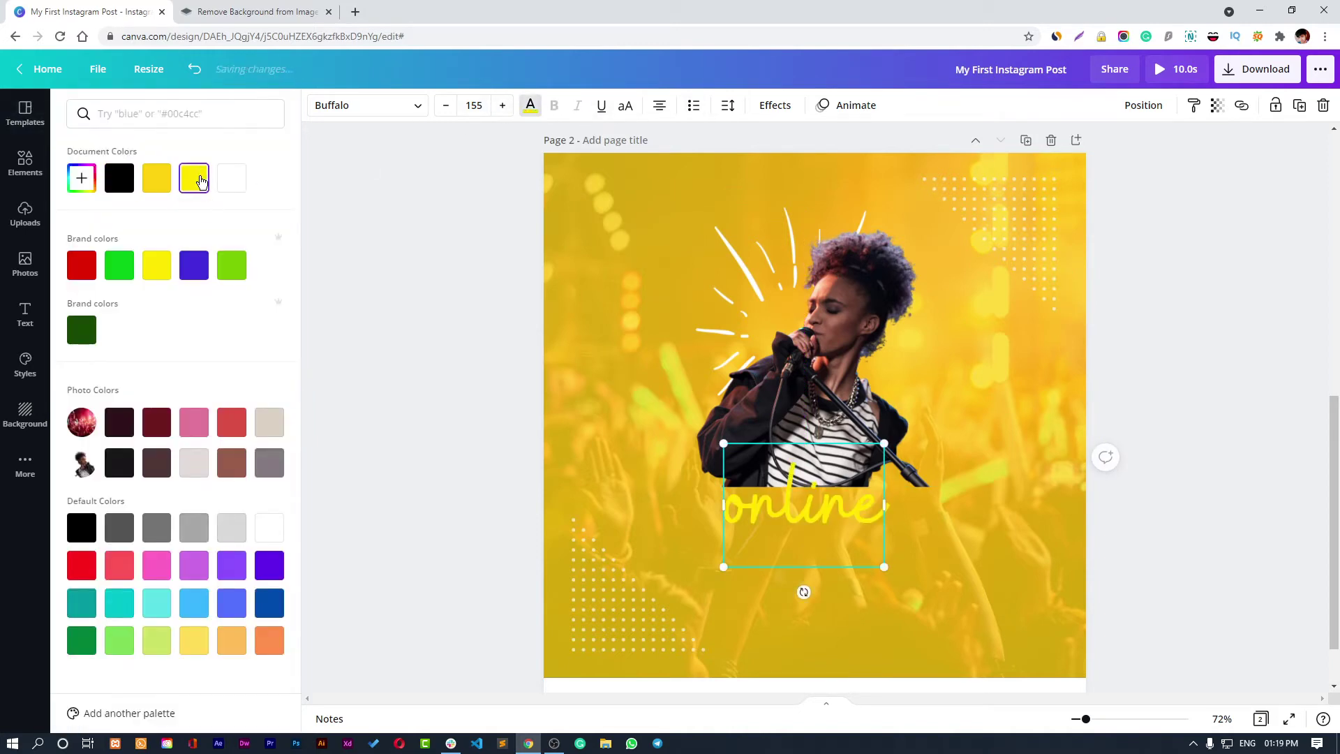
left_click(762, 110)
left_click(187, 385)
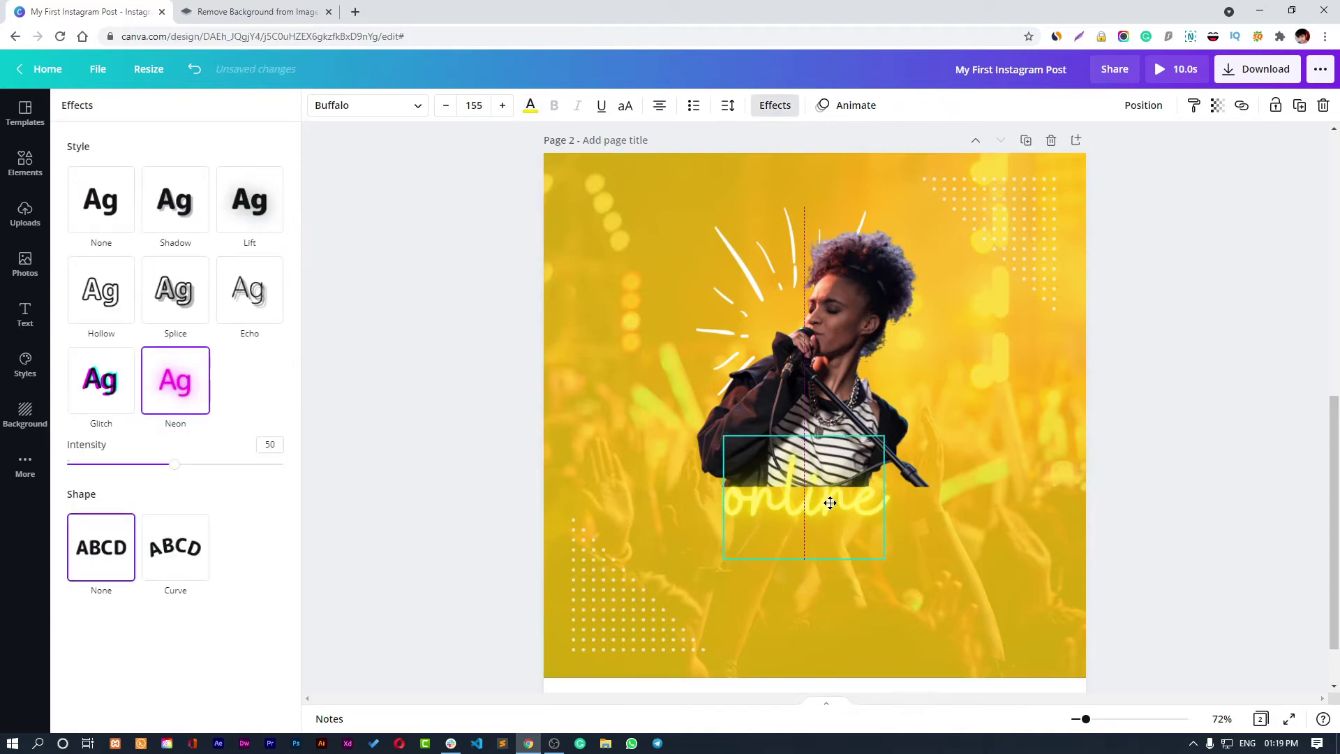
Step: Enlarge the "online" text to about size 172 and keep it centered on the singer's lower edge
scroll(1140, 491, "up", 5)
scroll(976, 472, "down", 5)
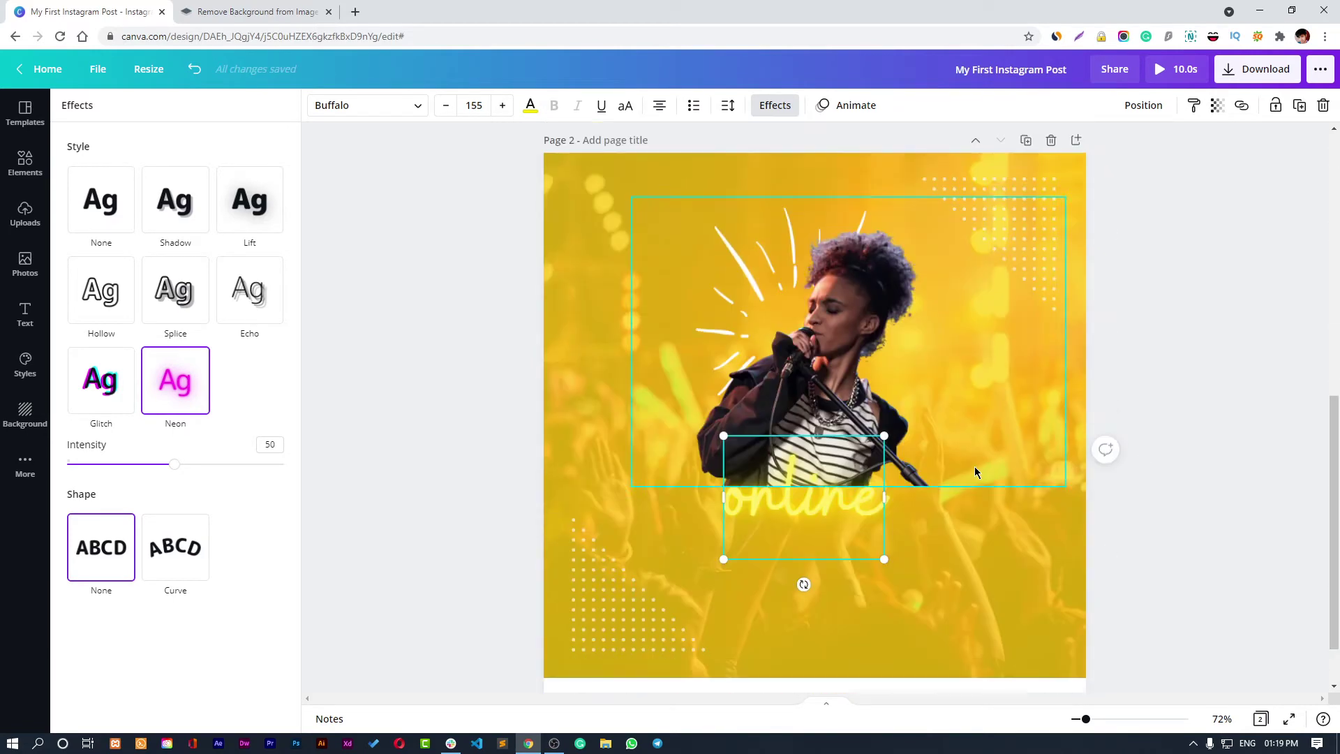
left_click_drag(881, 436, 902, 422)
left_click_drag(848, 486, 839, 484)
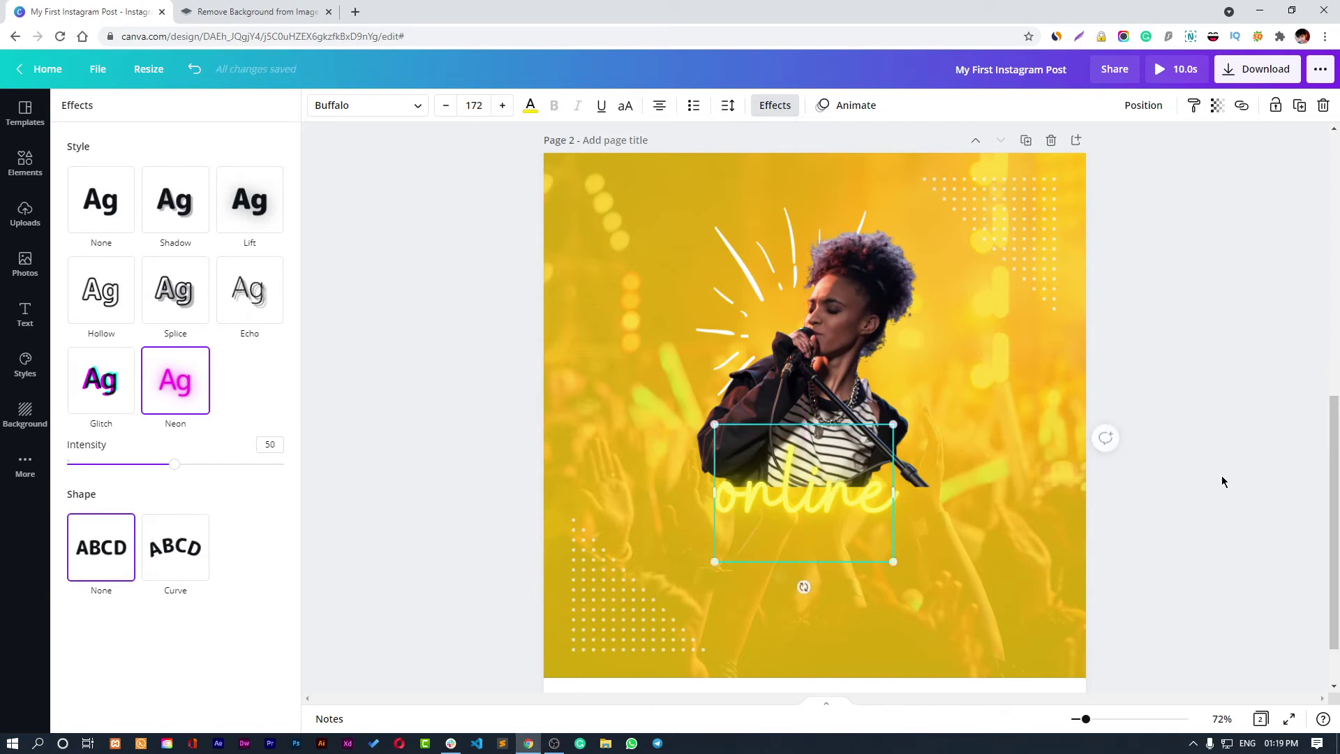
Step: Add a second text box reading "Webinar" and place it just below the "online" text
left_click(1249, 477)
type("text")
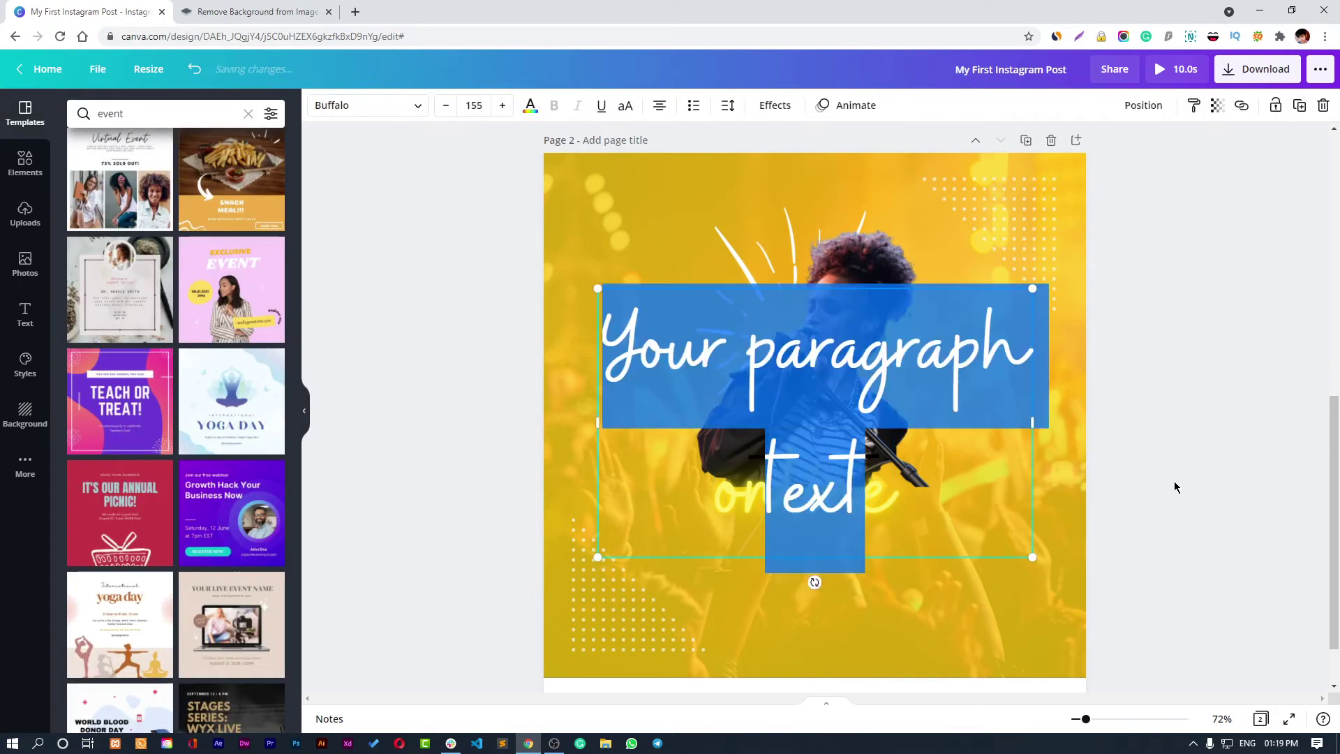
type("Webin")
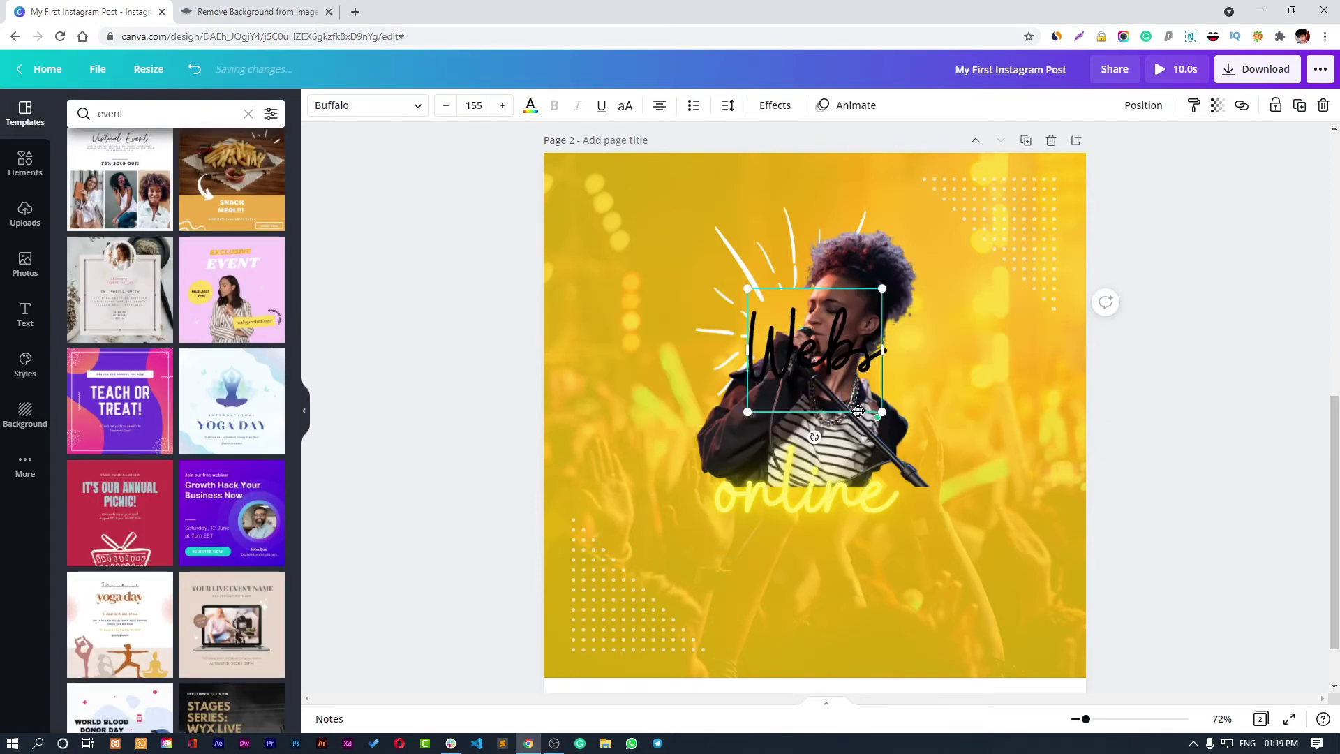
type("ar")
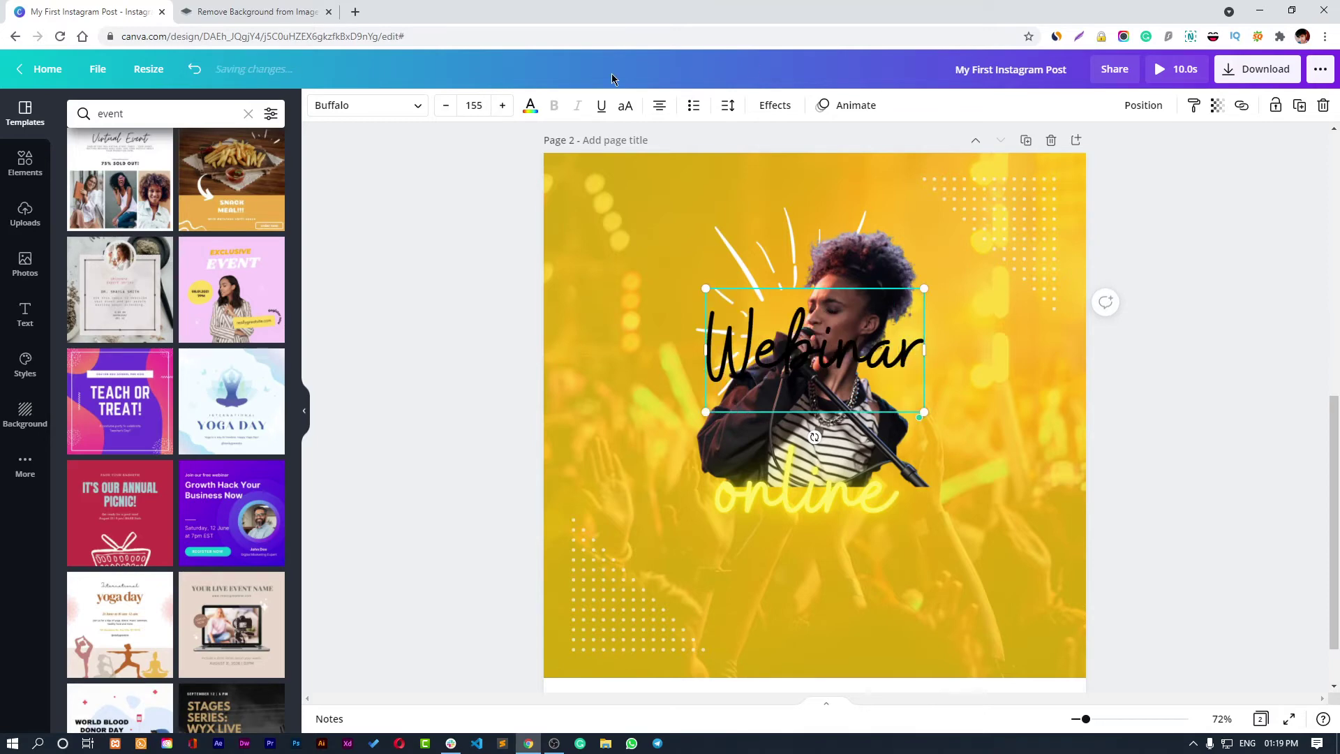
left_click_drag(829, 346, 829, 543)
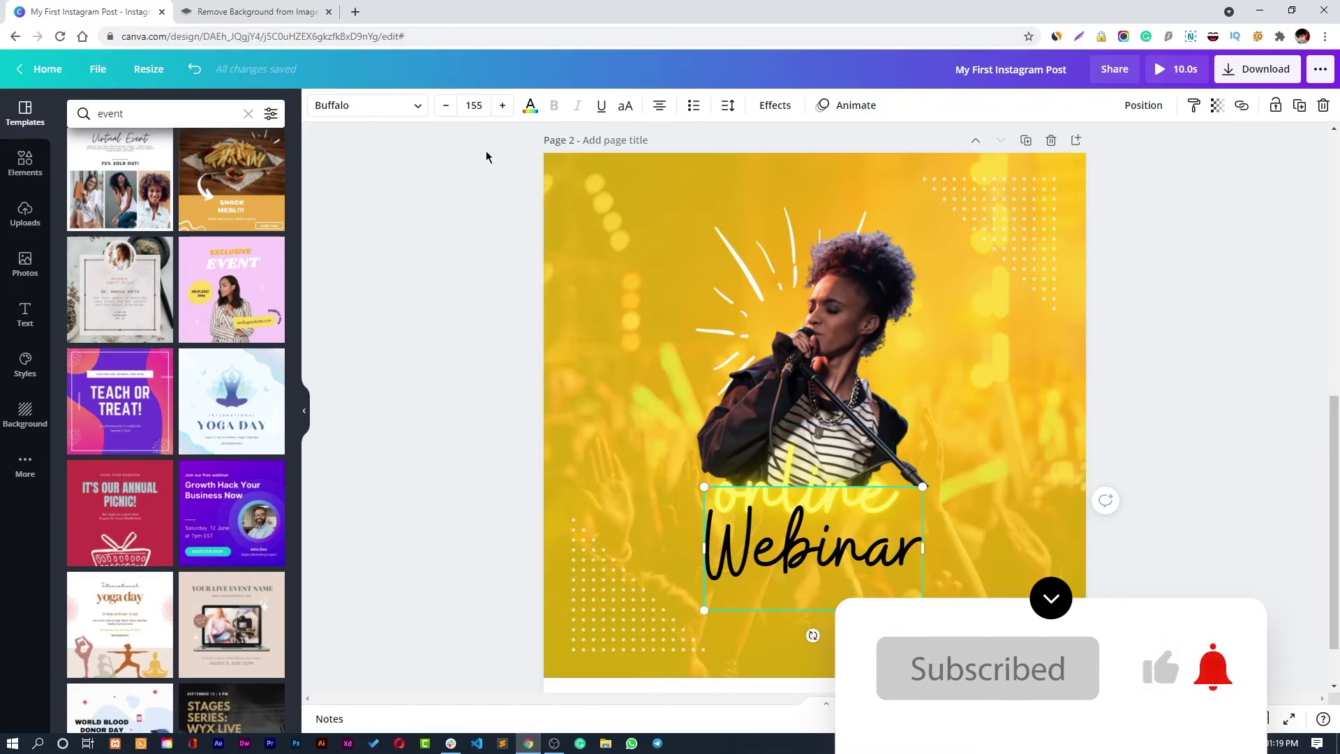
Step: Set the "Webinar" text in uppercase League Spartan and scale it down to about size 91.5 beneath "online"
left_click(622, 115)
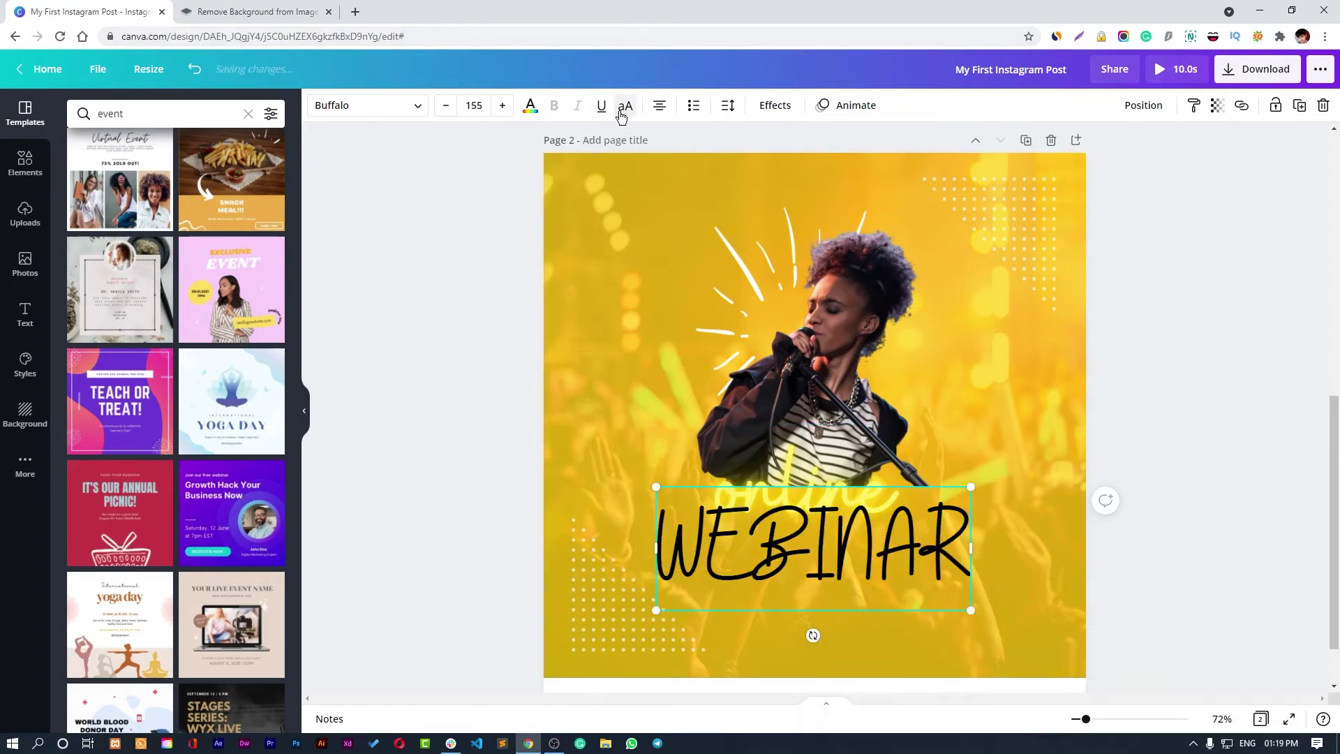
left_click(367, 105)
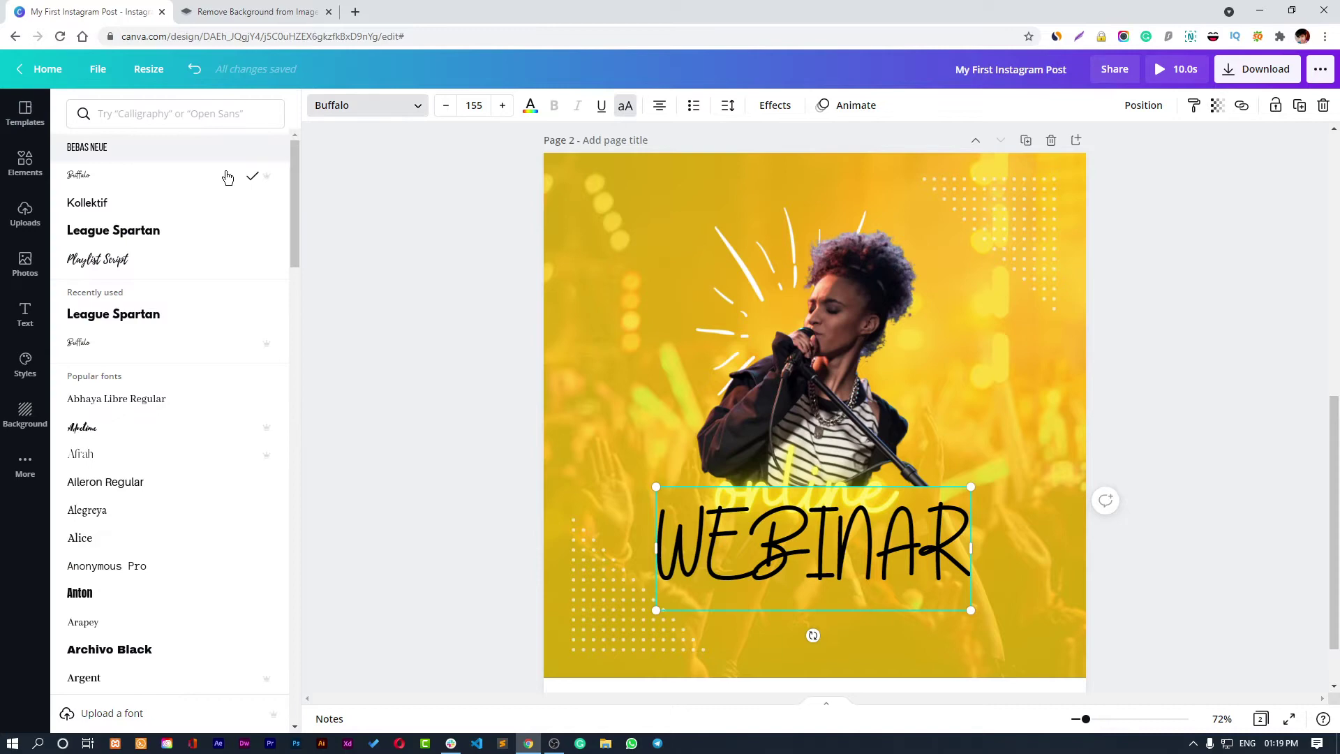
left_click(170, 227)
left_click_drag(1070, 486, 943, 513)
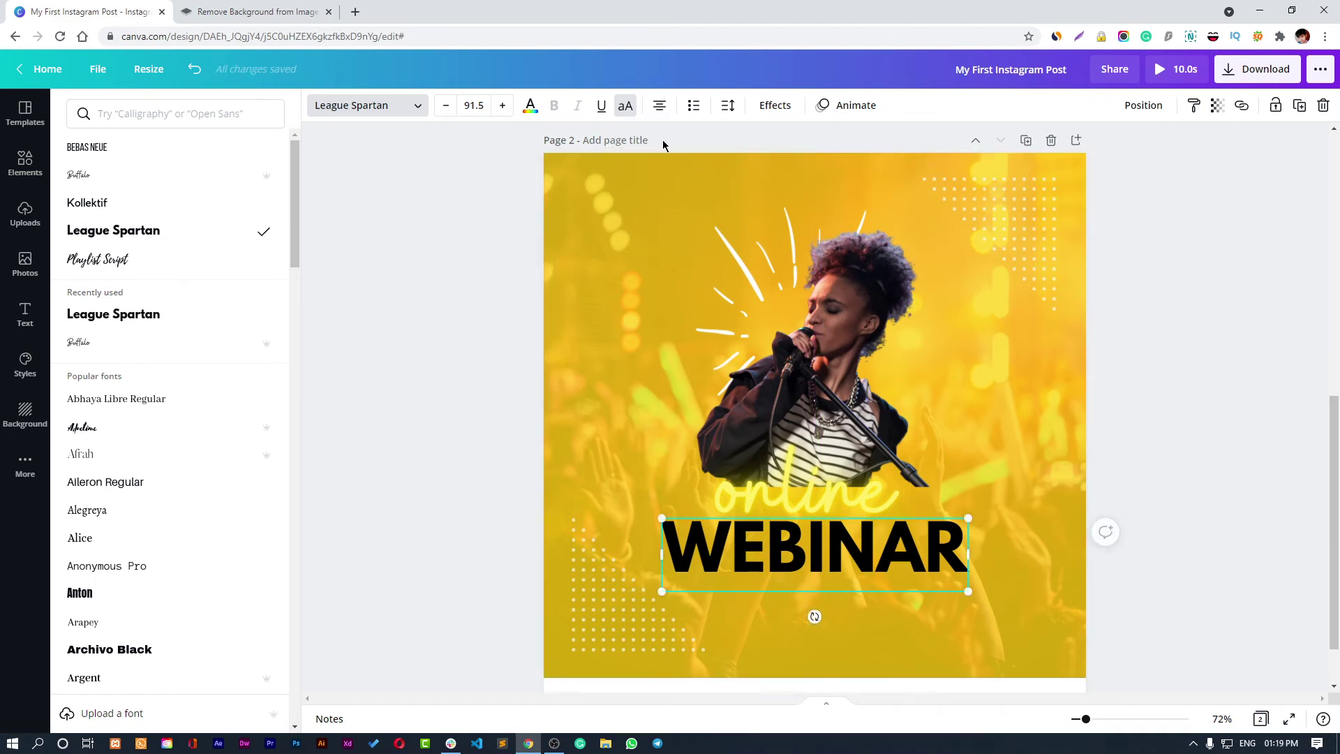
Step: Apply the Lift effect to the "WEBINAR" text and color it white
left_click(774, 106)
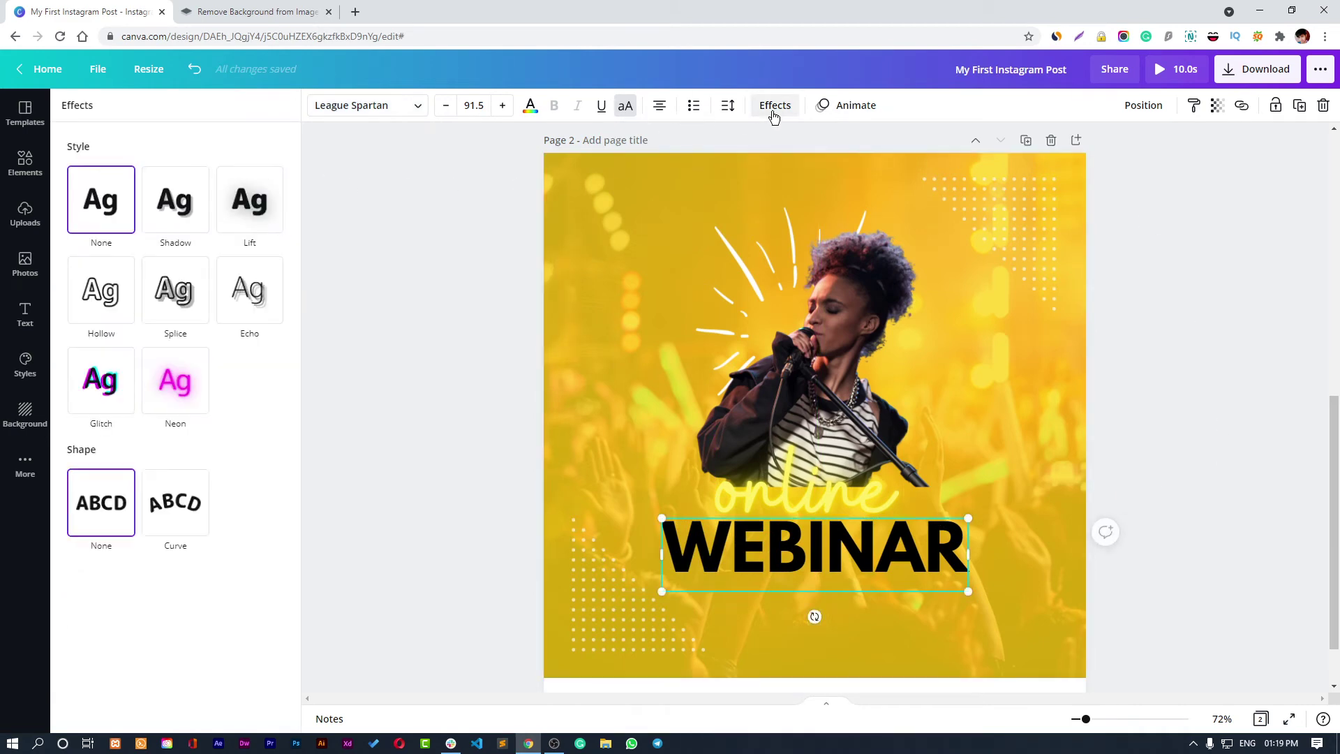
left_click(236, 201)
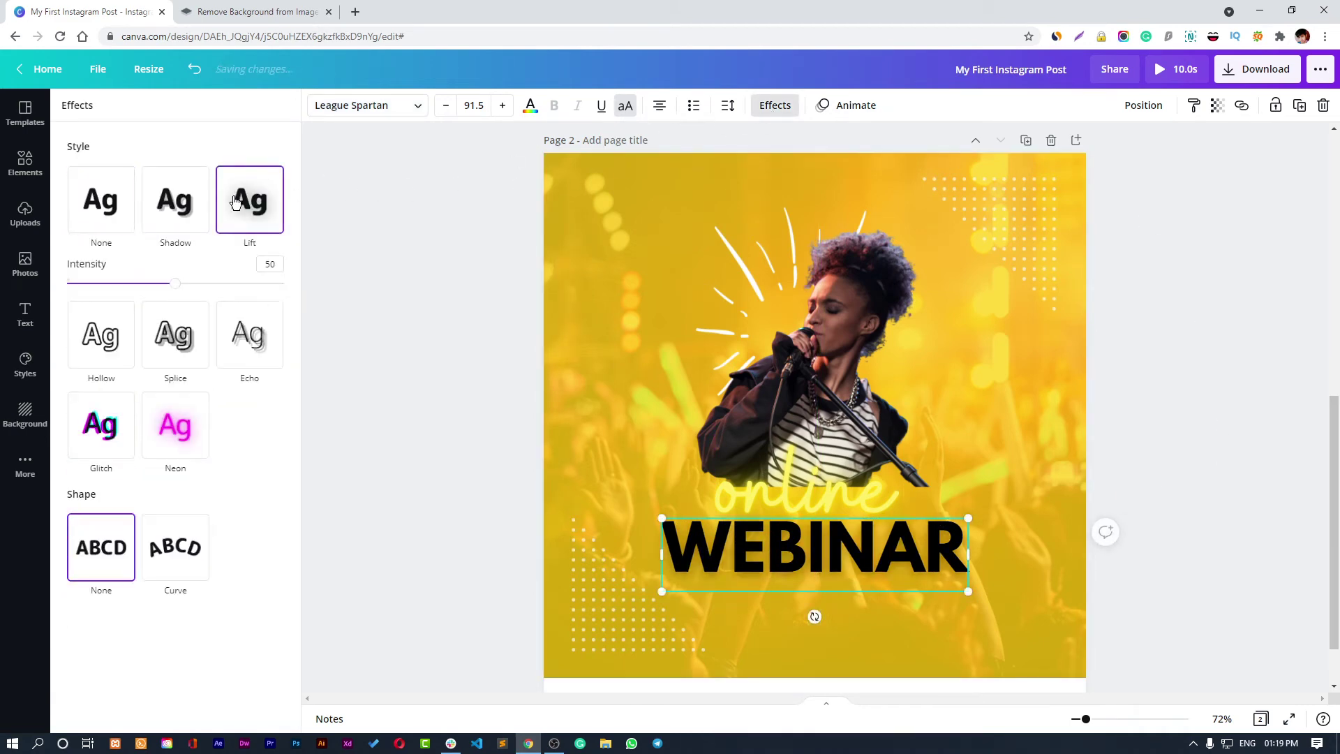
left_click(531, 107)
left_click(232, 179)
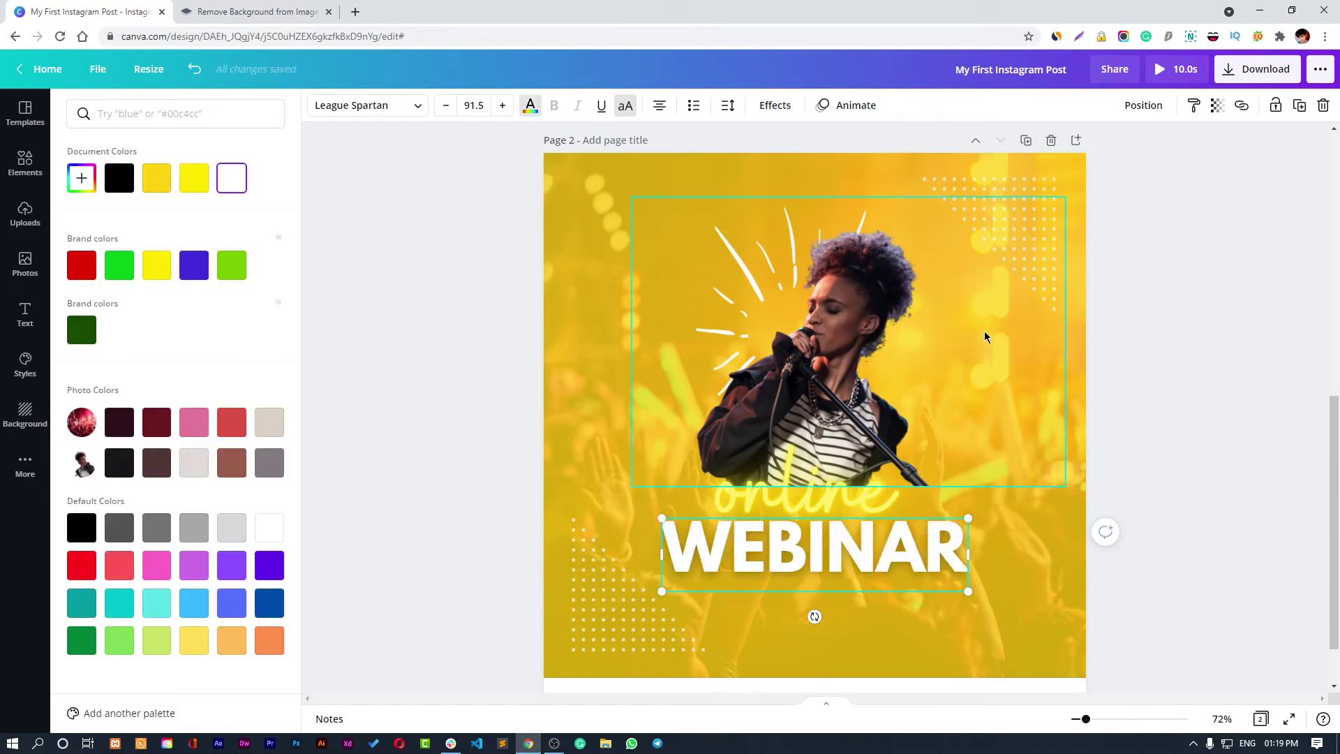
Step: Nudge the "WEBINAR" text slightly upward, closer to "online", and deselect it
left_click_drag(897, 532, 932, 542)
left_click(1150, 474)
left_click(1124, 428)
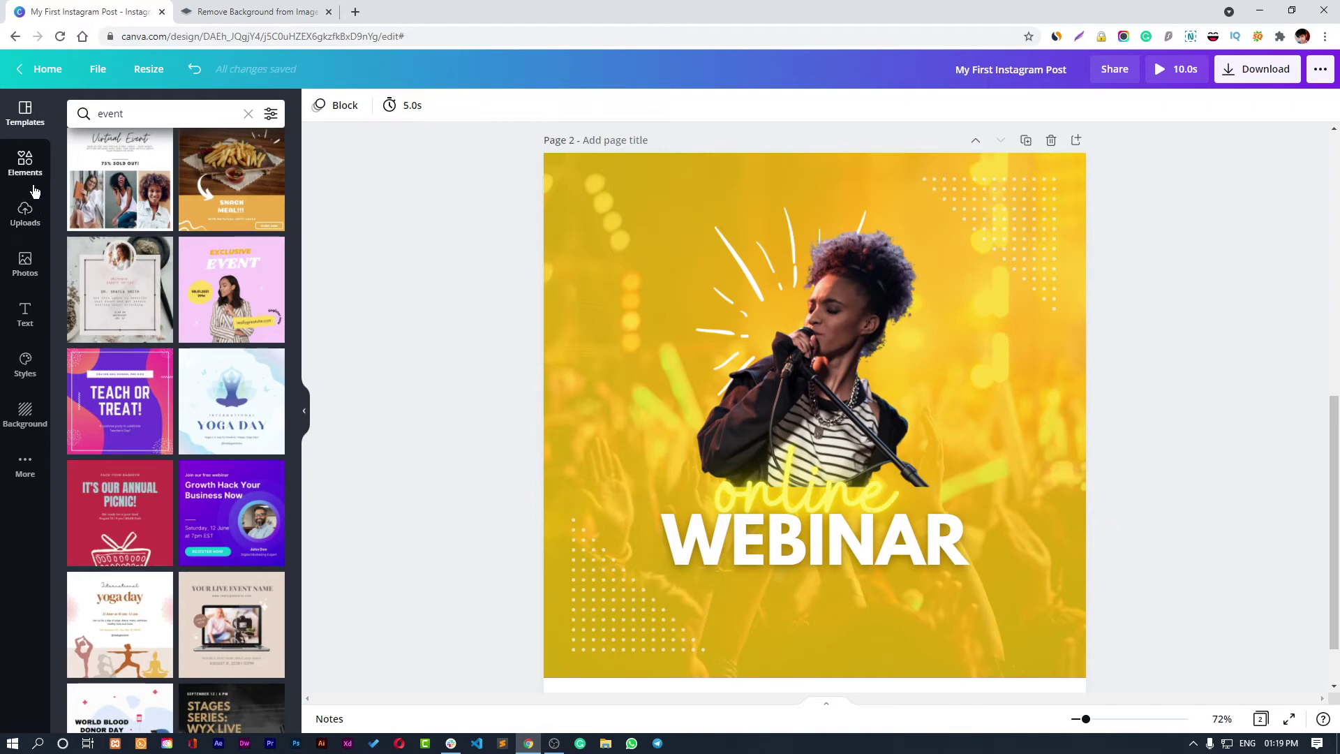
Step: Clear the "event" search from the text templates and browse the general text combinations for a suitable style
left_click(26, 316)
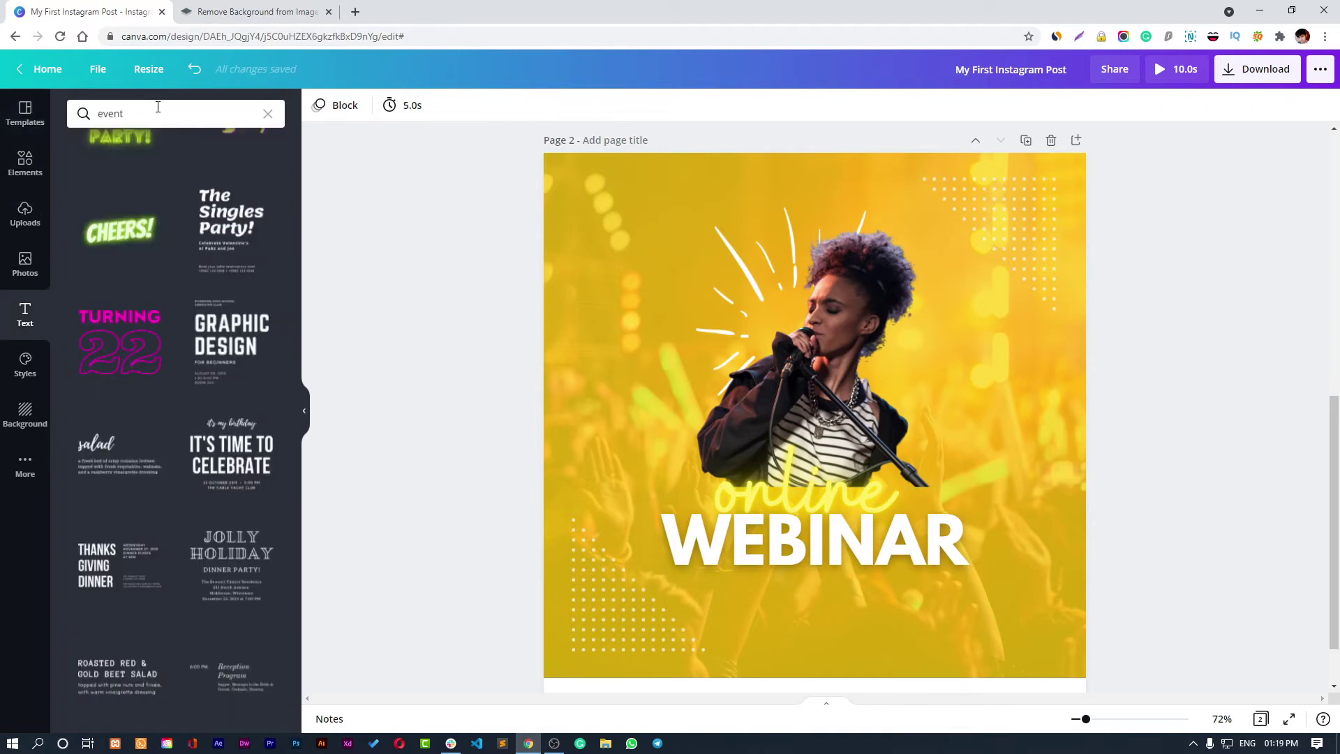
scroll(185, 316, "up", 1)
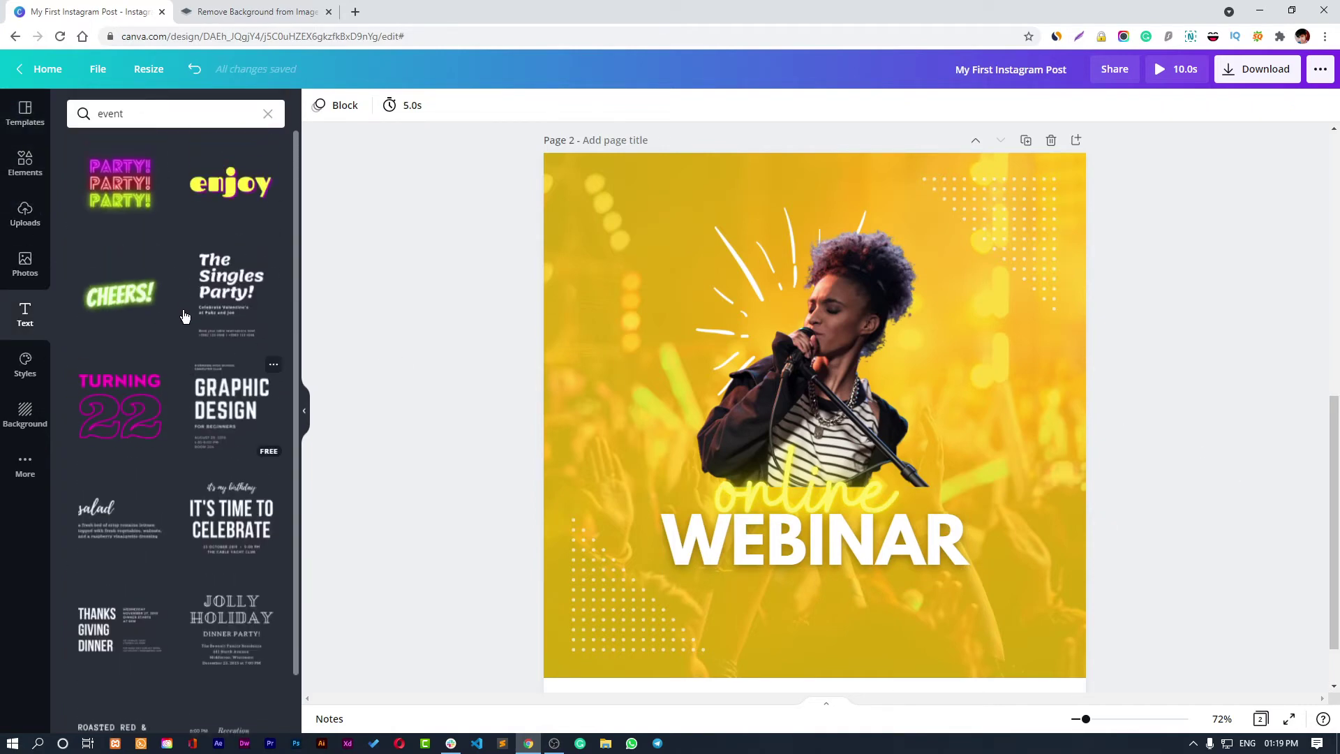
left_click(128, 115)
key("BackSpace")
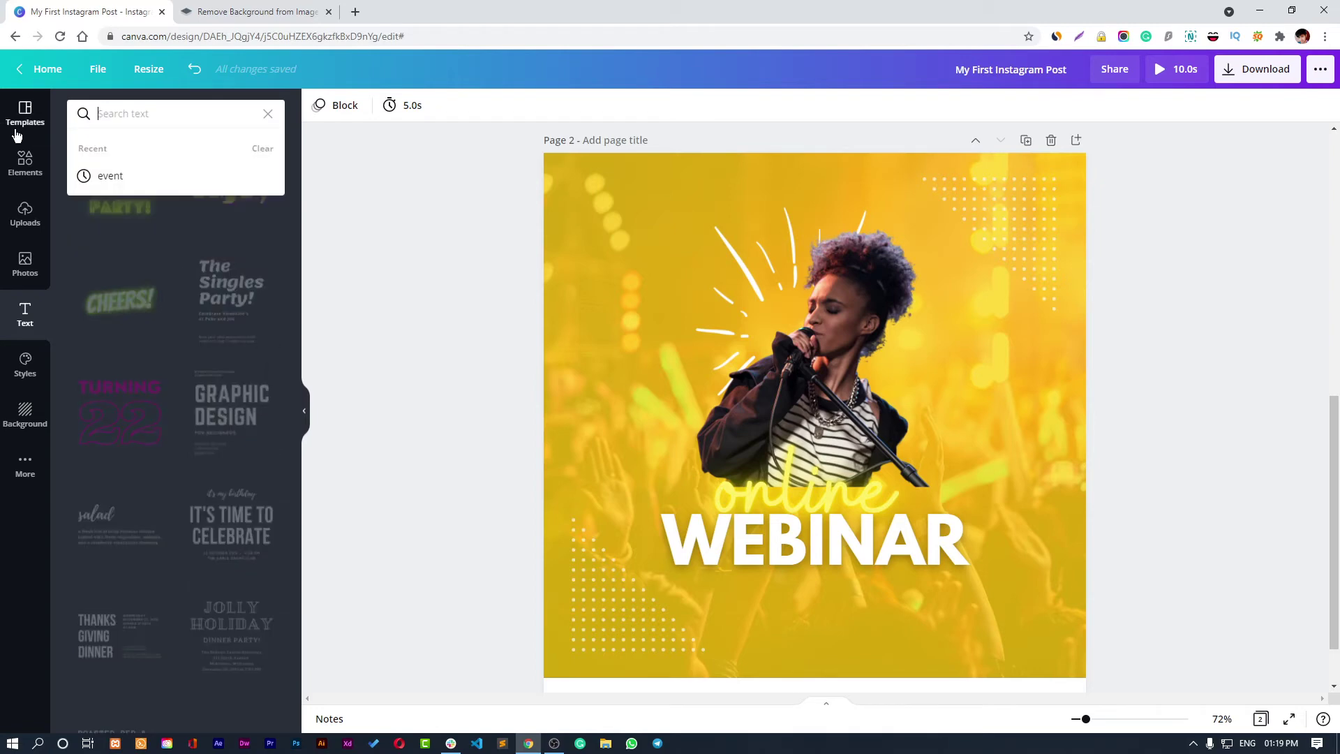
type("\\")
key("Return")
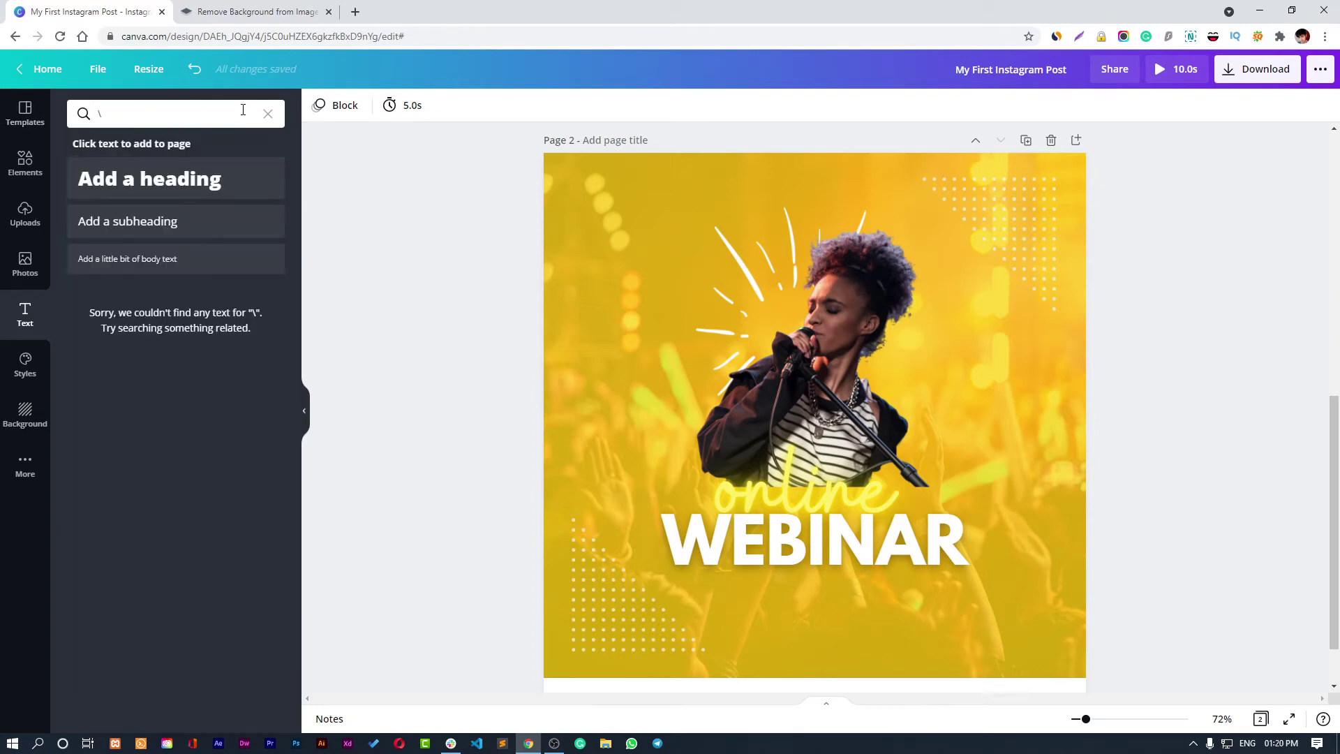
left_click(268, 113)
scroll(151, 300, "down", 15)
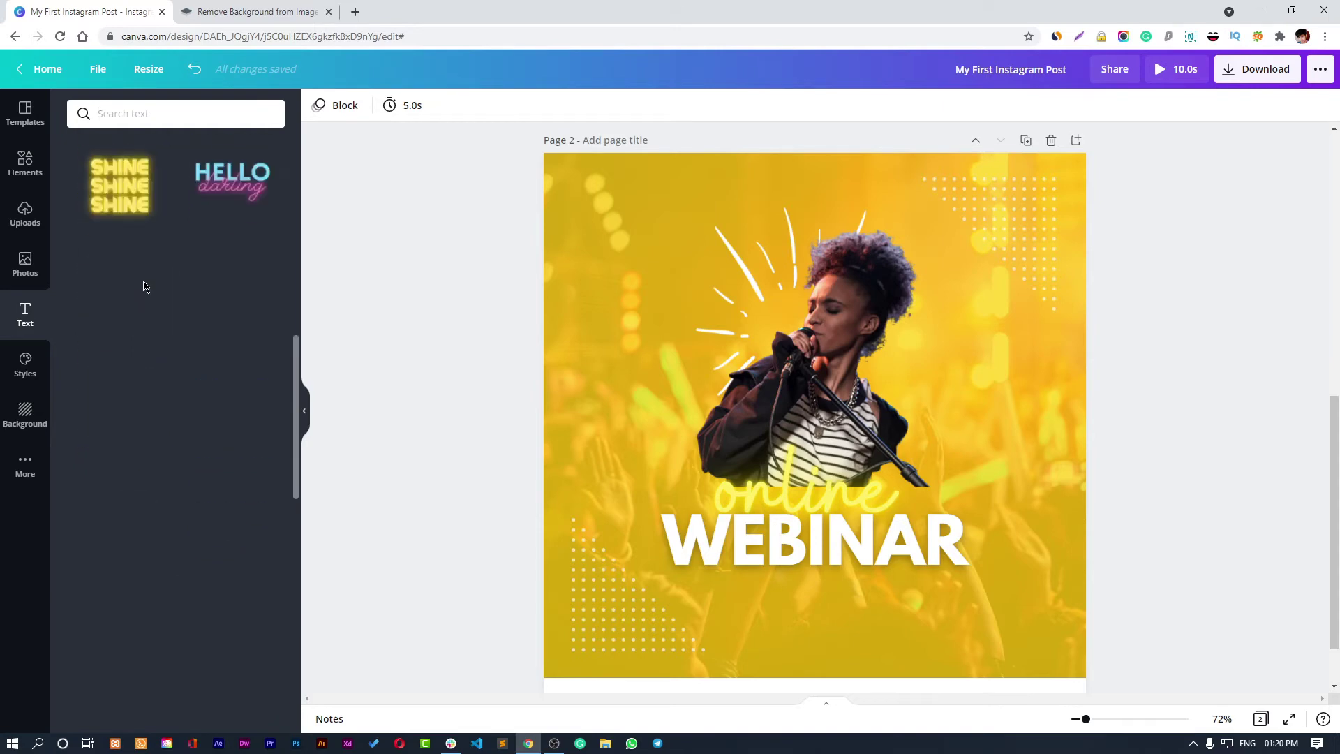
scroll(150, 315, "down", 8)
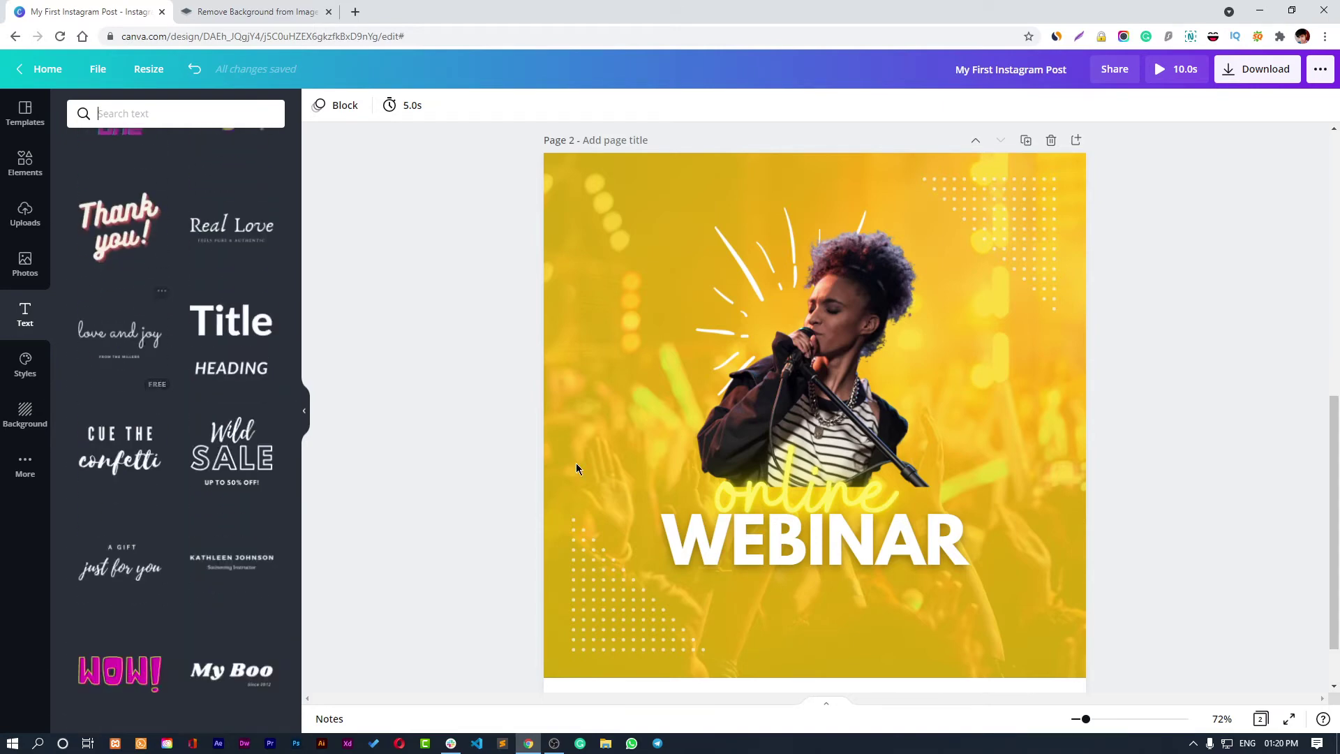
Step: Try the Hollow effect at thickness 21 and the Echo effect on the "WEBINAR" text, and reapply Lift
left_click(831, 554)
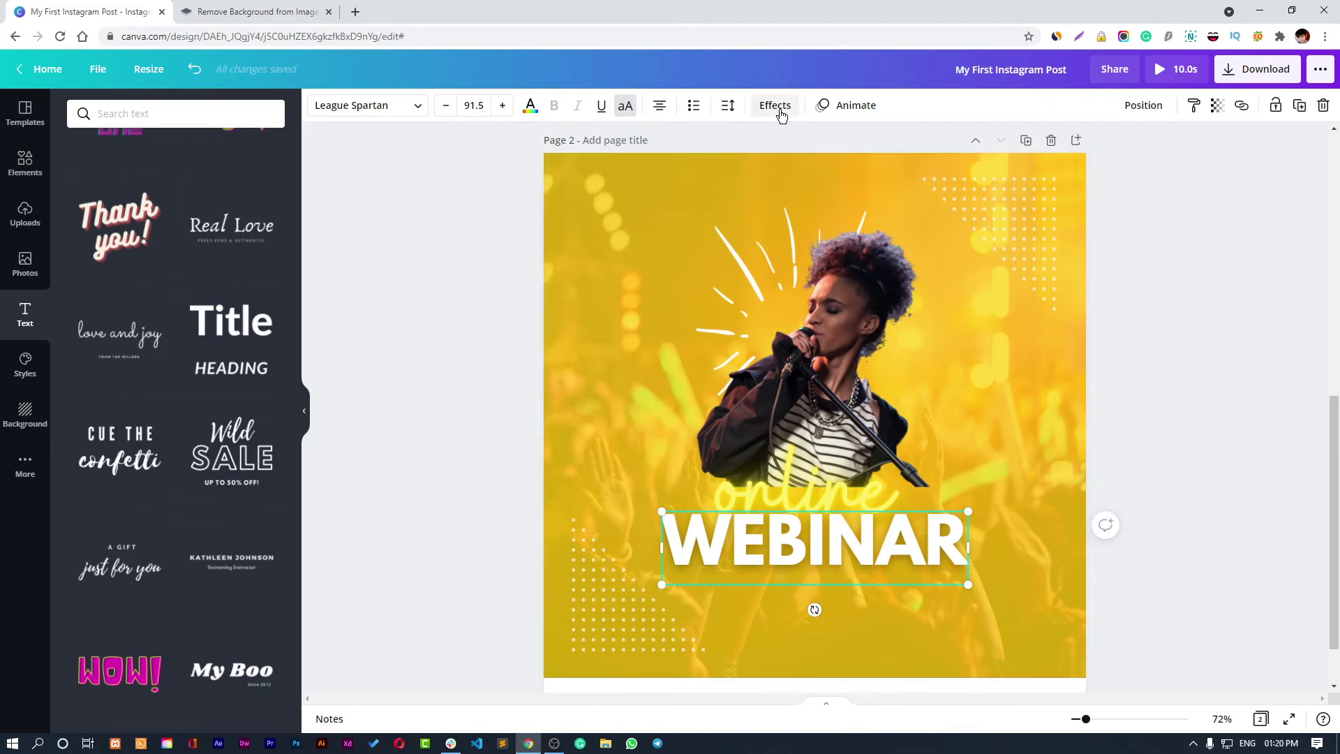
left_click(774, 106)
left_click(117, 352)
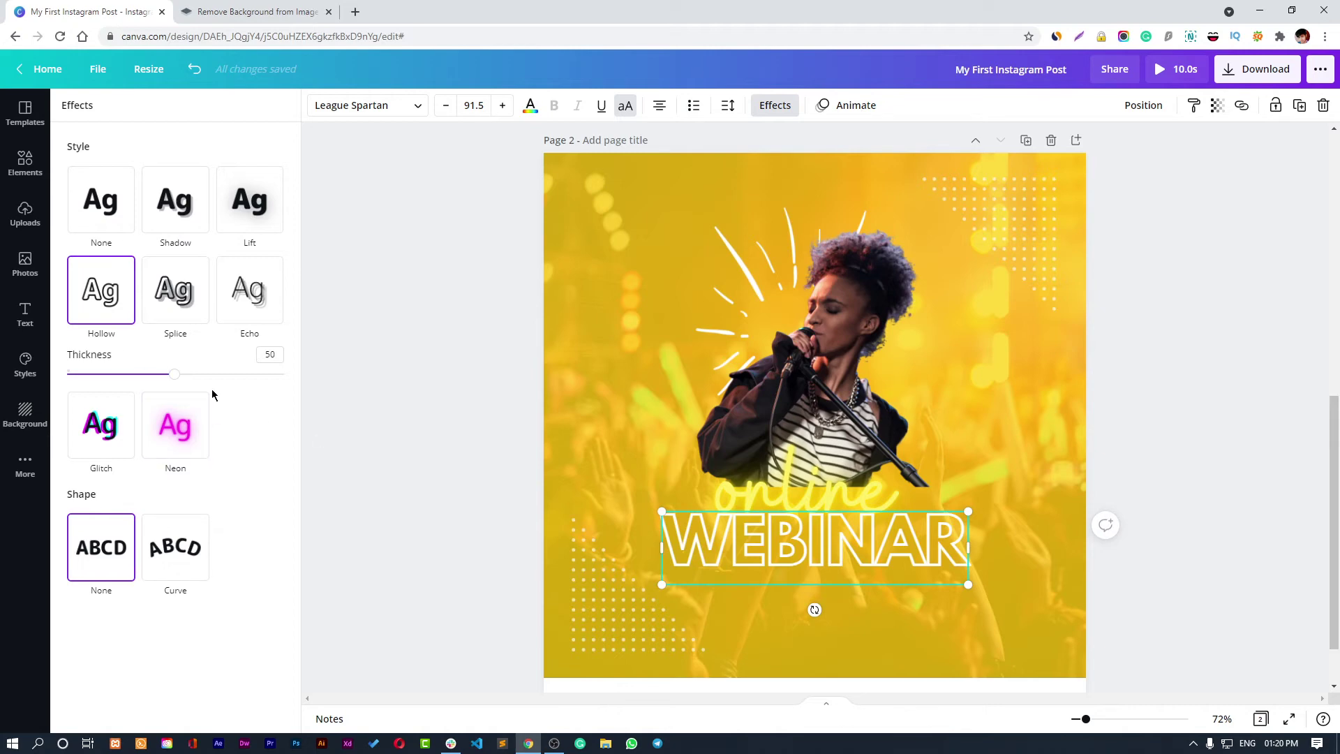
left_click_drag(176, 378, 113, 378)
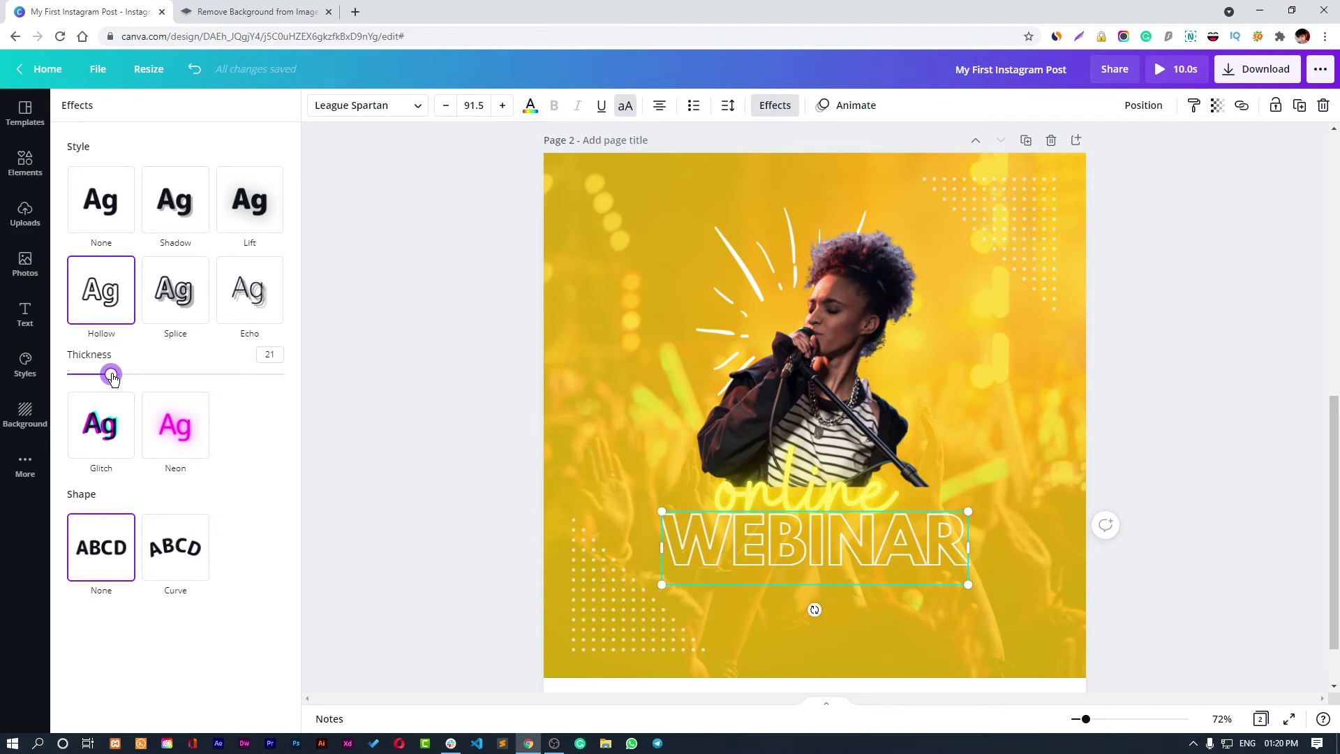
left_click(241, 210)
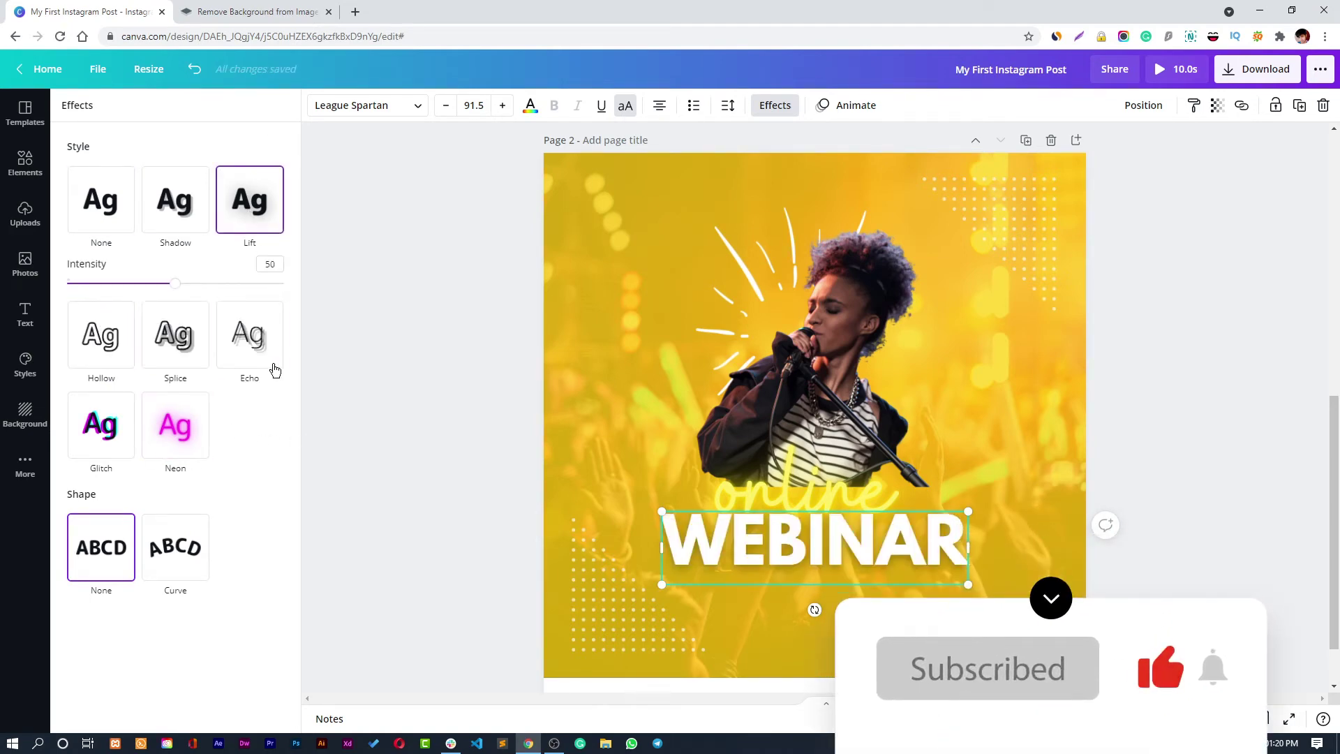
left_click(272, 367)
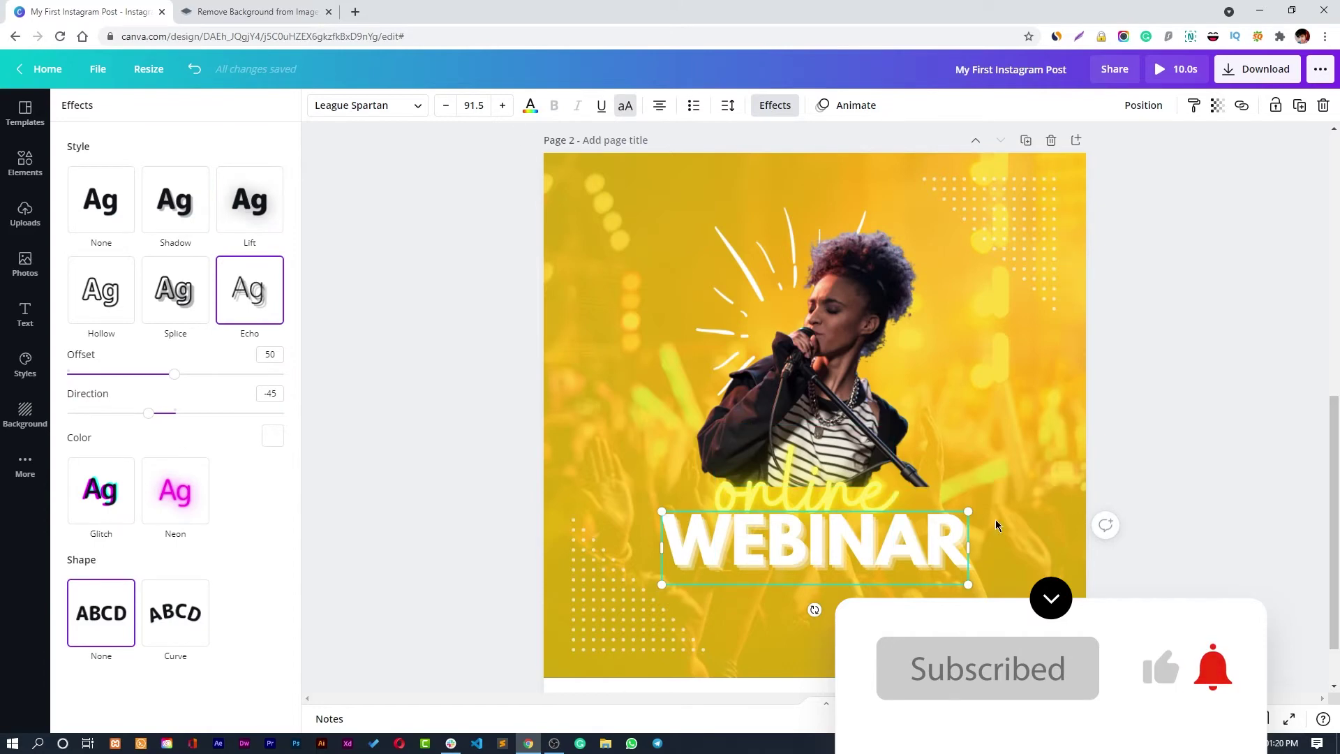
left_click(246, 223)
left_click(775, 104)
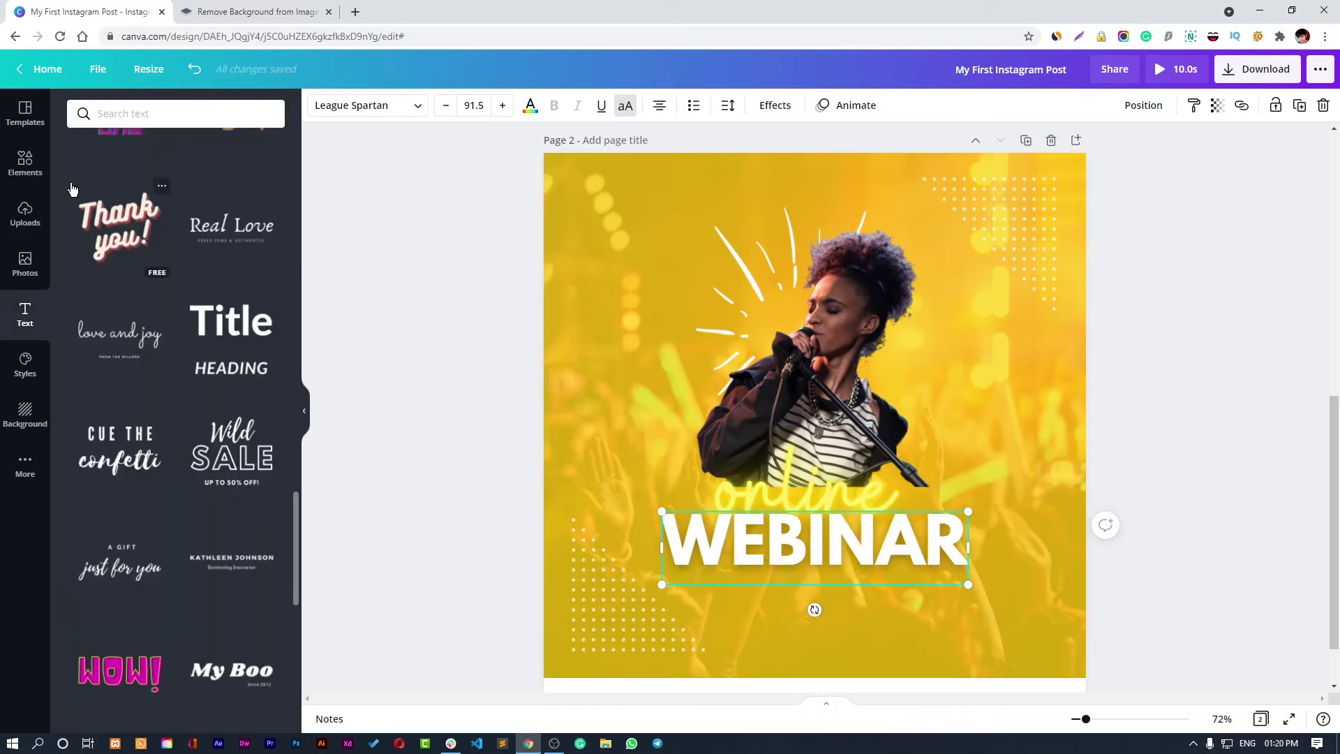
Step: Search the text templates for "event", add the "Jolly Holiday Dinner Party!" combination and move it to the lower part of the post
left_click(129, 114)
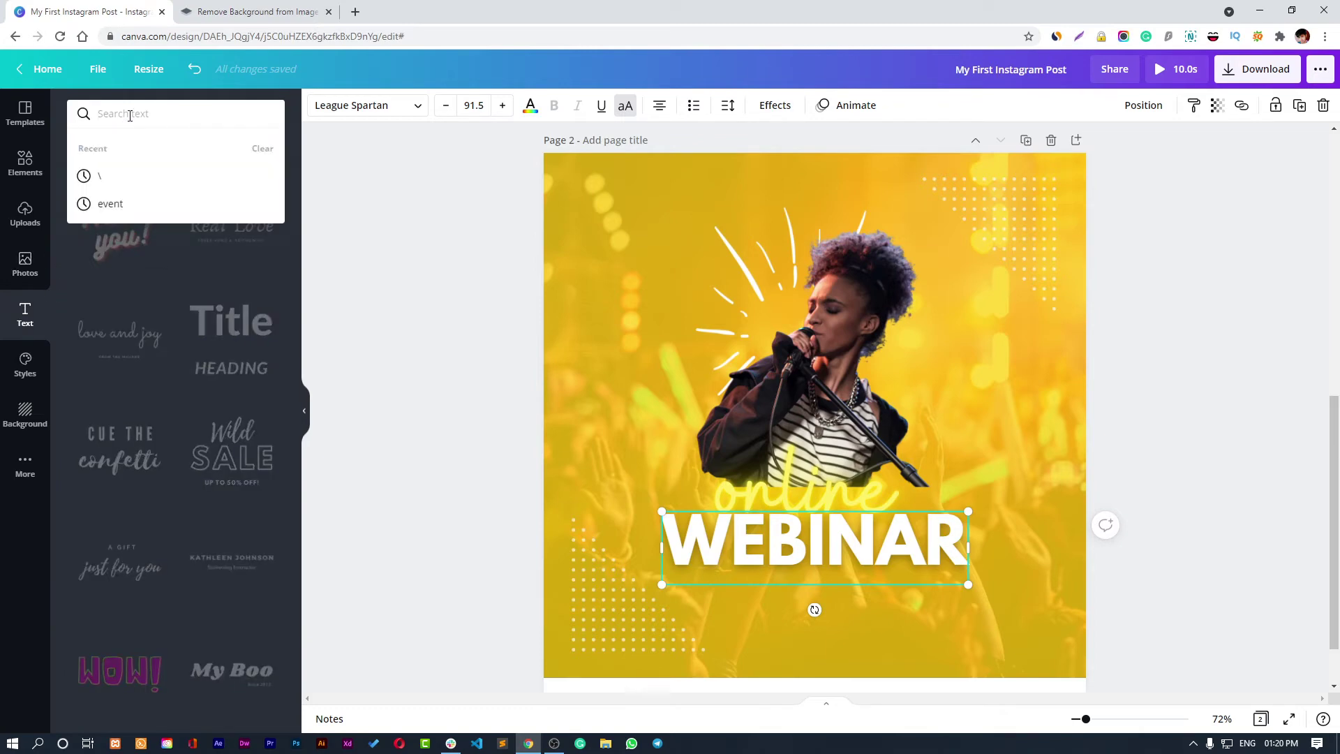
type("event")
key("Return")
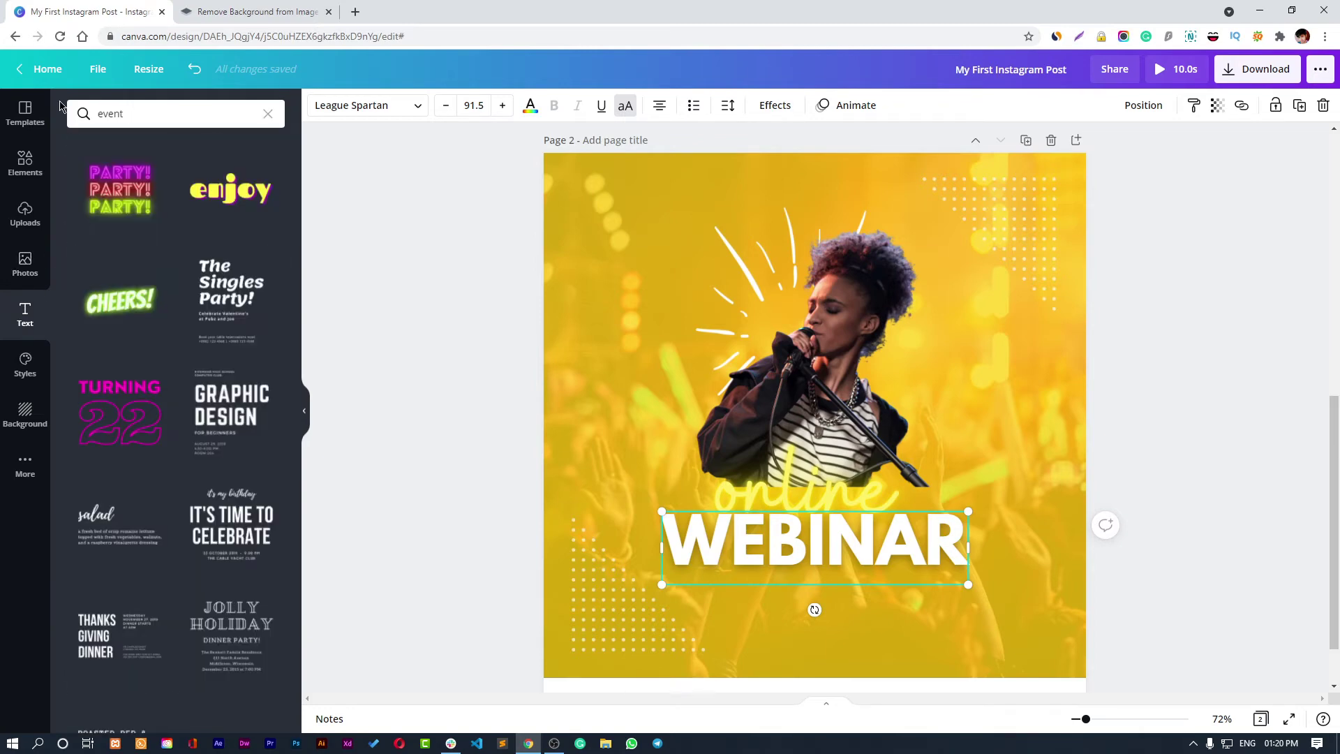
scroll(224, 481, "down", 1)
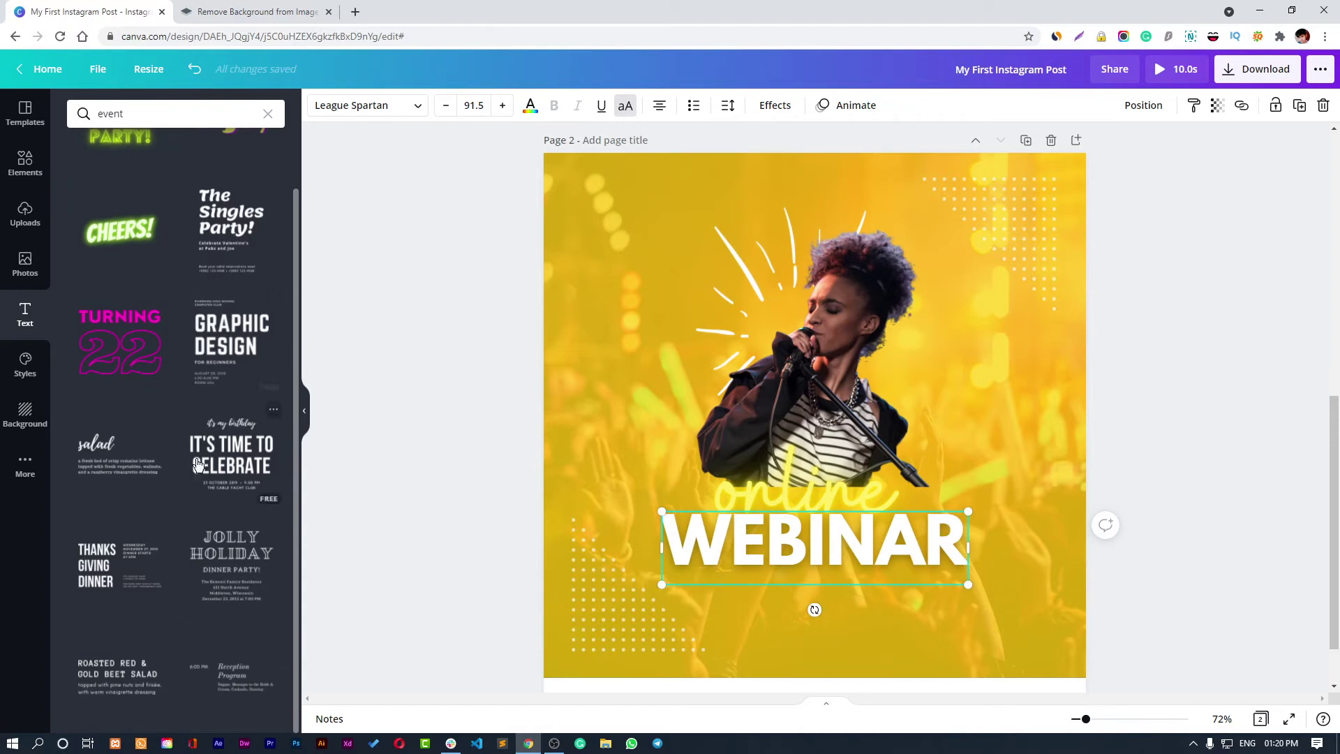
left_click(225, 567)
left_click_drag(782, 395, 781, 515)
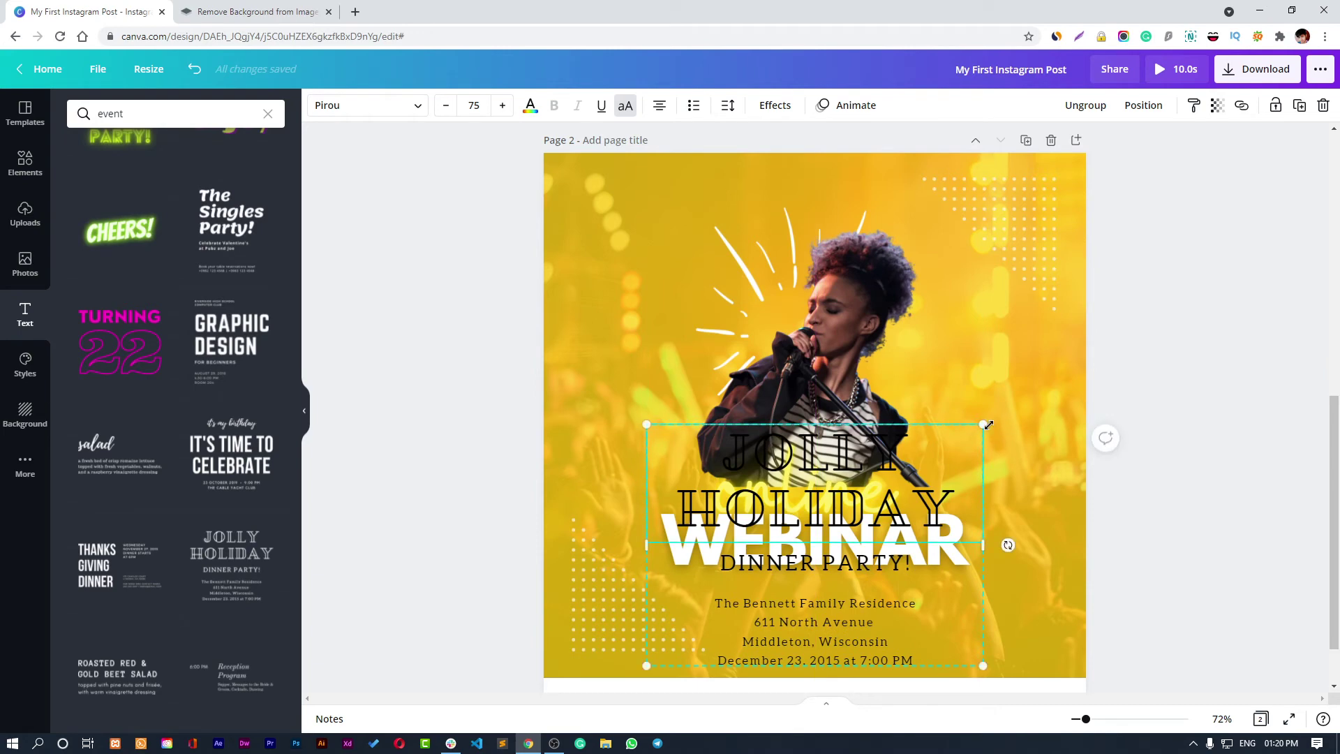
Step: Scale the "Jolly Holiday" text group down to a heading size of about 33.8 and place it below "WEBINAR"
left_click_drag(982, 430, 824, 536)
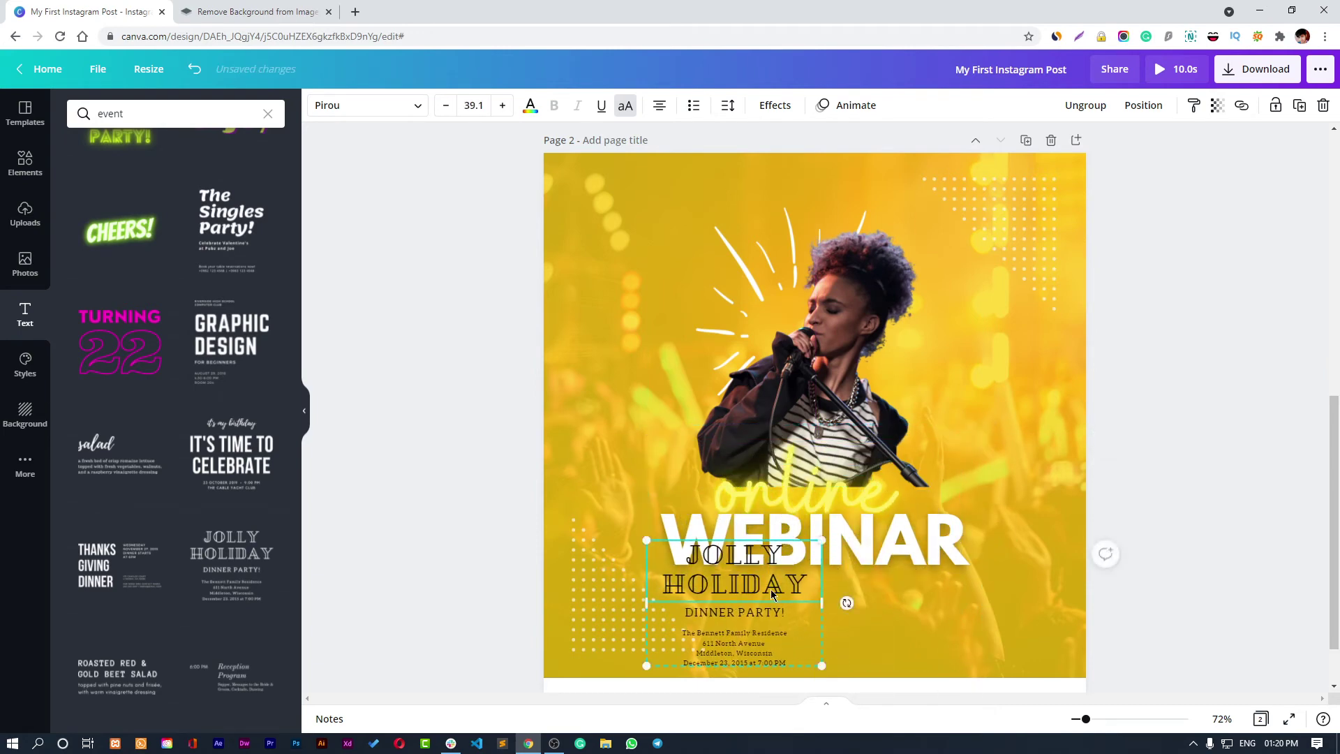
left_click_drag(745, 582, 840, 582)
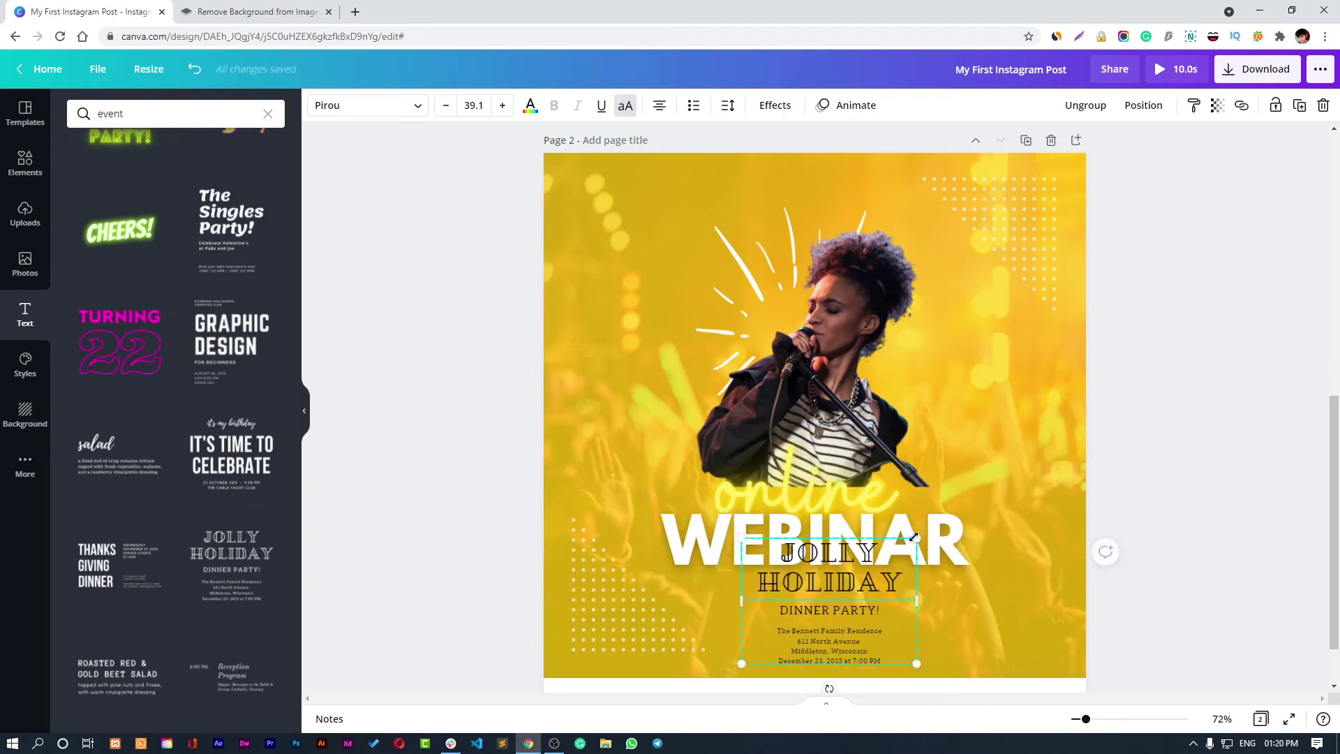
left_click_drag(913, 536, 848, 580)
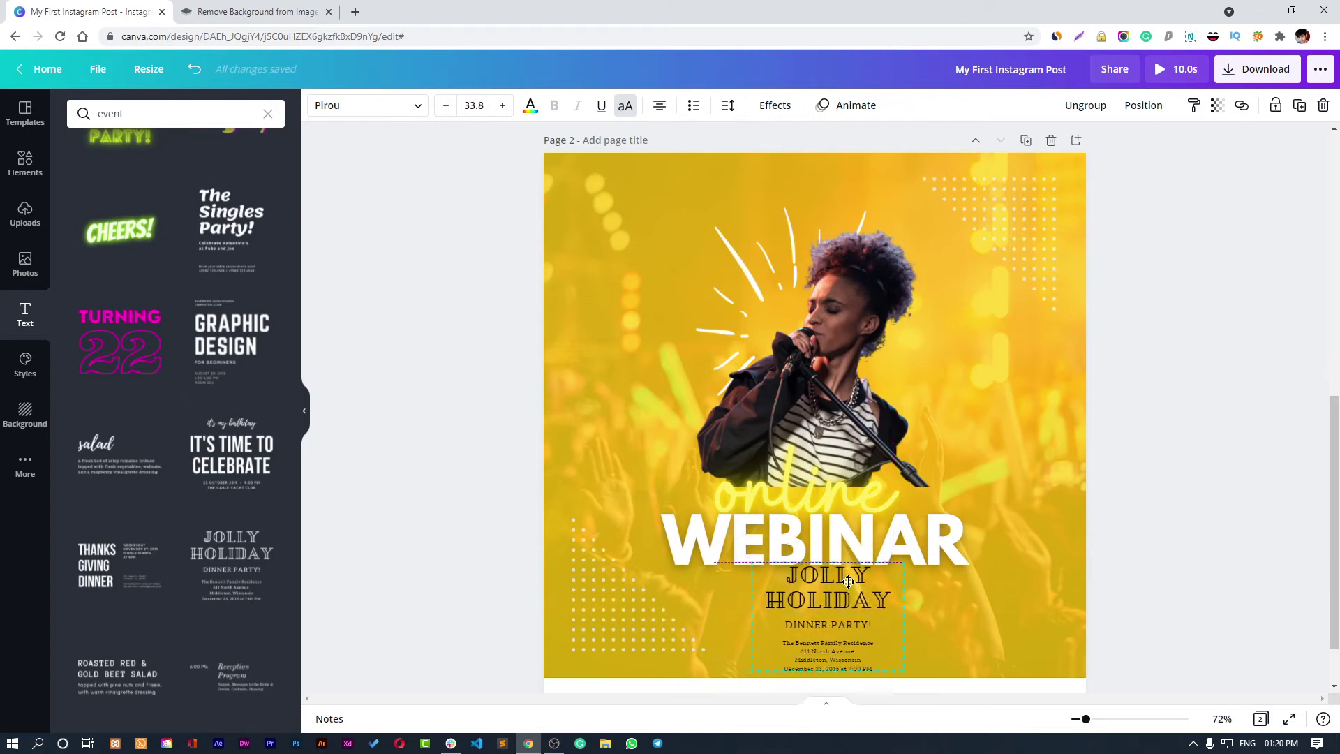
Step: Nudge the white burst lines graphic upward and slightly left behind the singer's head
left_click(783, 301)
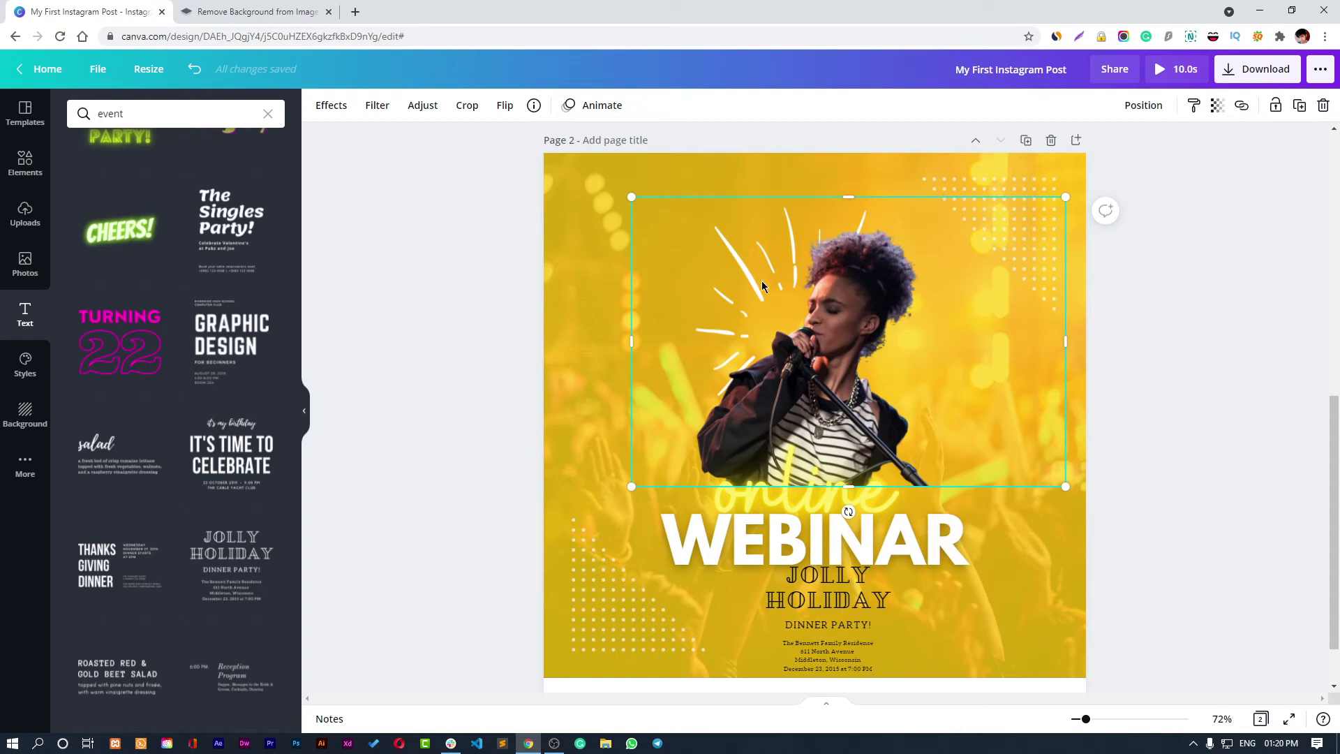
left_click(801, 319)
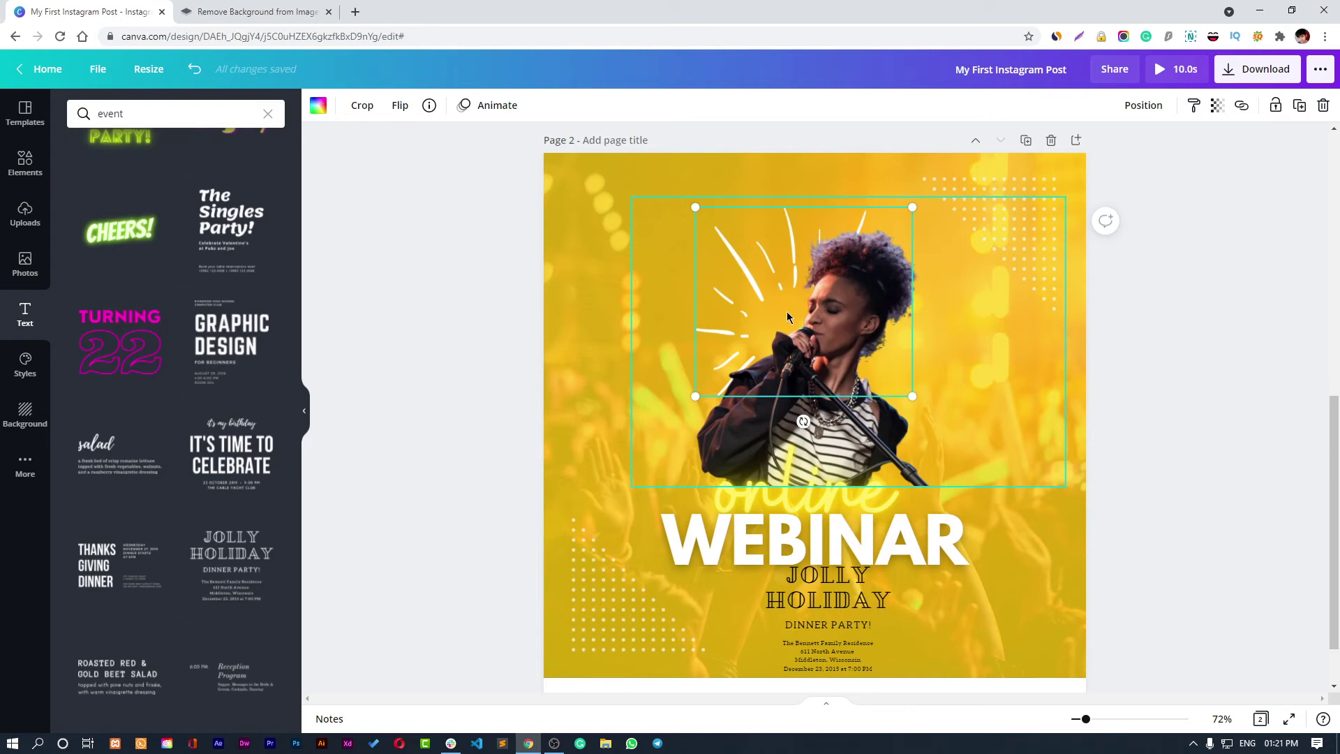
key("Up")
key("Up")
key("Up")
key("Up")
key("Up")
key("Up")
key("Up")
key("Up")
key("Up")
key("Up")
key("Up")
key("Up")
key("Up")
key("Up")
key("Up")
key("Up")
key("Up")
key("Up")
key("Up")
key("Up")
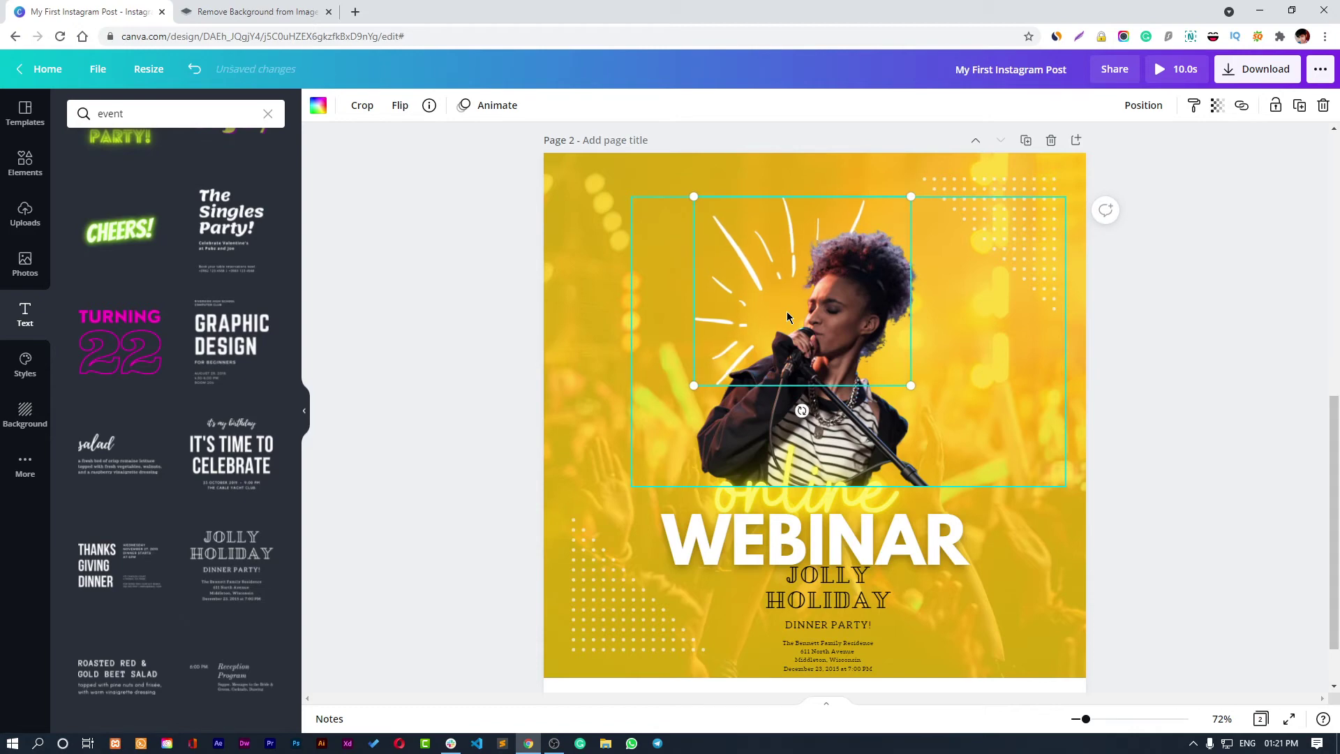
key("Up")
key("Up")
key("Up")
key("Up")
key("Up")
key("Up")
key("Up")
key("Up")
key("Up")
key("Up")
key("Up")
key("Up")
key("Up")
key("Up")
key("Up")
key("Up")
key("Up")
key("Up")
key("Up")
key("Up")
key("Left")
key("Left")
key("Left")
key("Left")
key("Left")
key("Left")
key("Left")
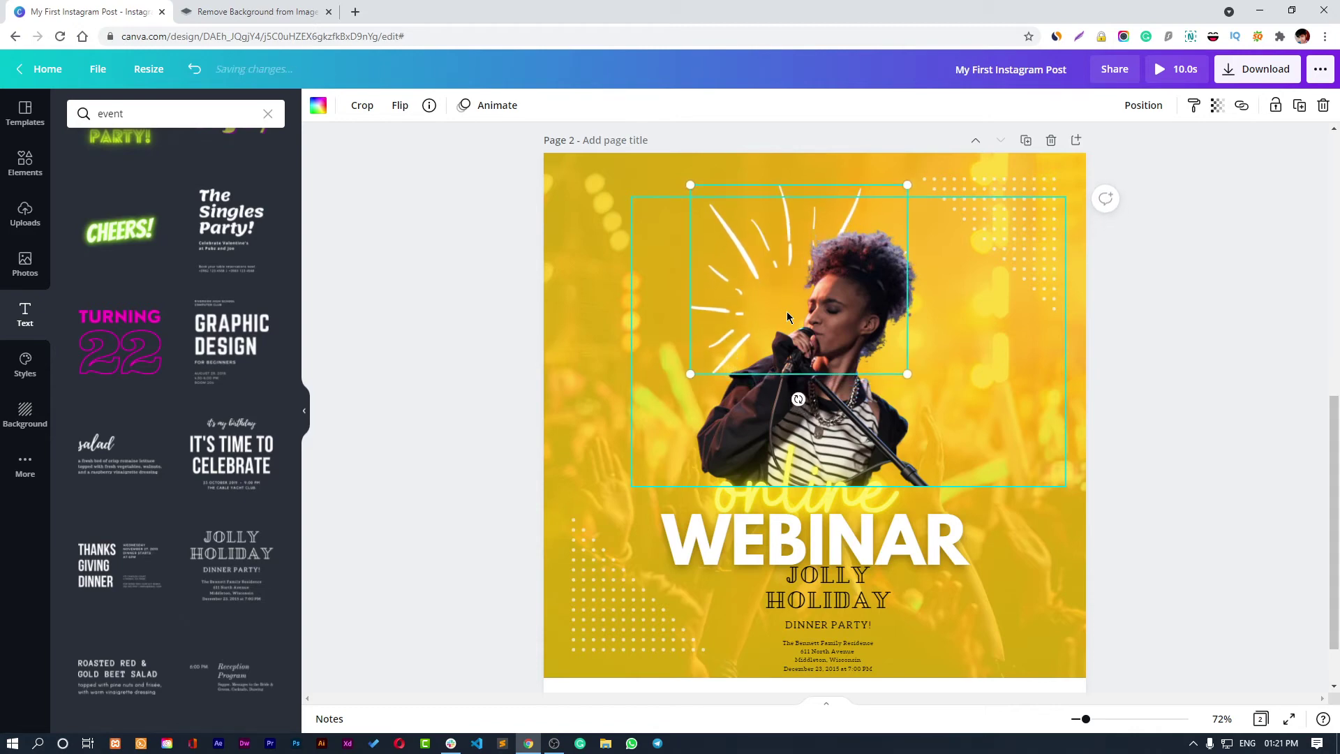
key("Up")
key("Up")
key("Up")
key("Up")
key("Up")
key("Up")
key("Up")
key("Up")
key("Up")
key("Up")
key("Up")
key("Up")
key("Up")
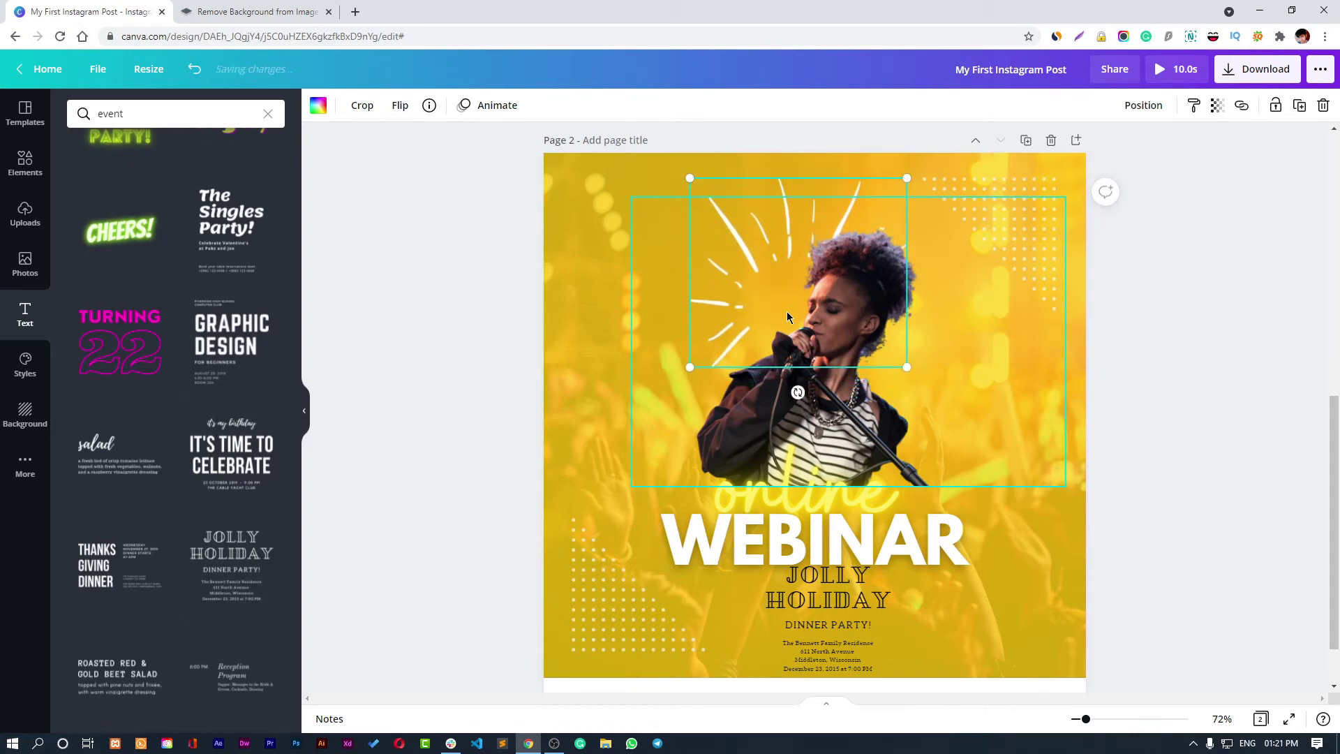
key("Down")
key("Down")
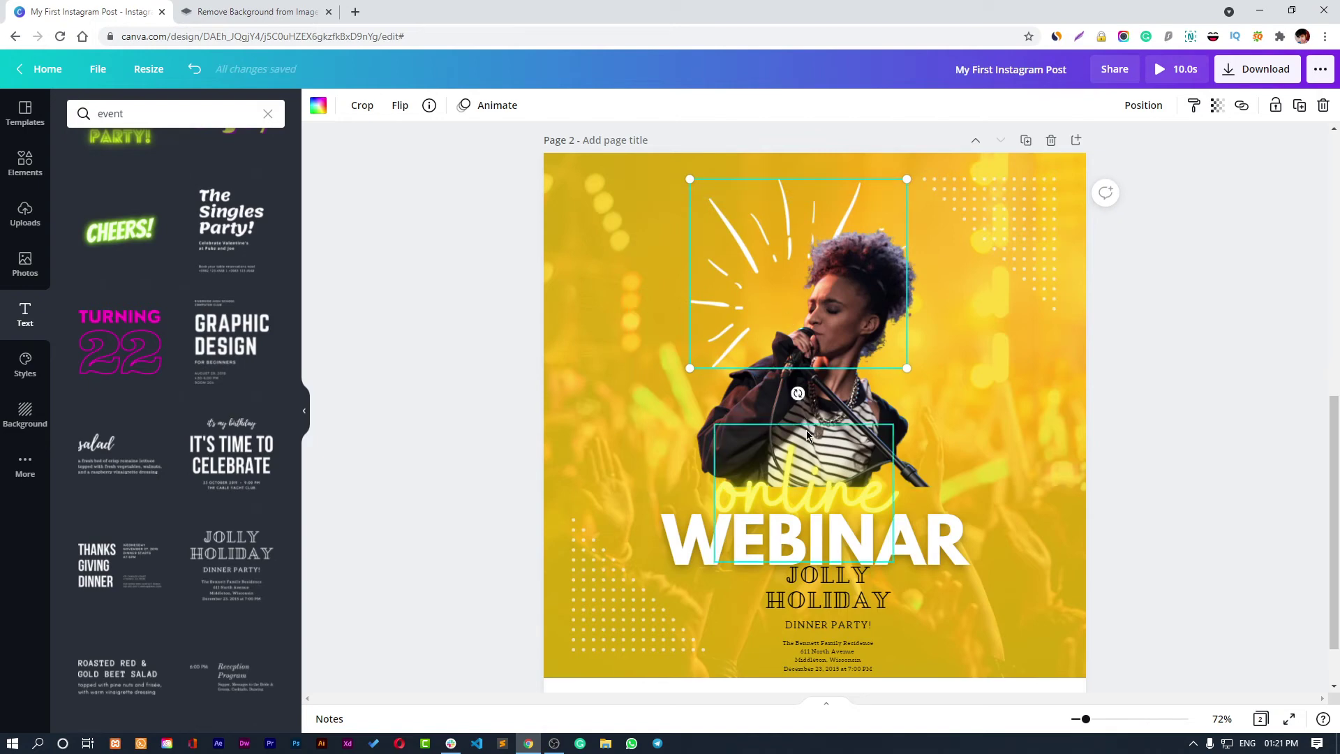
Step: Move the singer cutout up toward the burst lines and bring the "online" text up over the singer's lower edge
left_click(831, 405)
left_click_drag(824, 404, 817, 363)
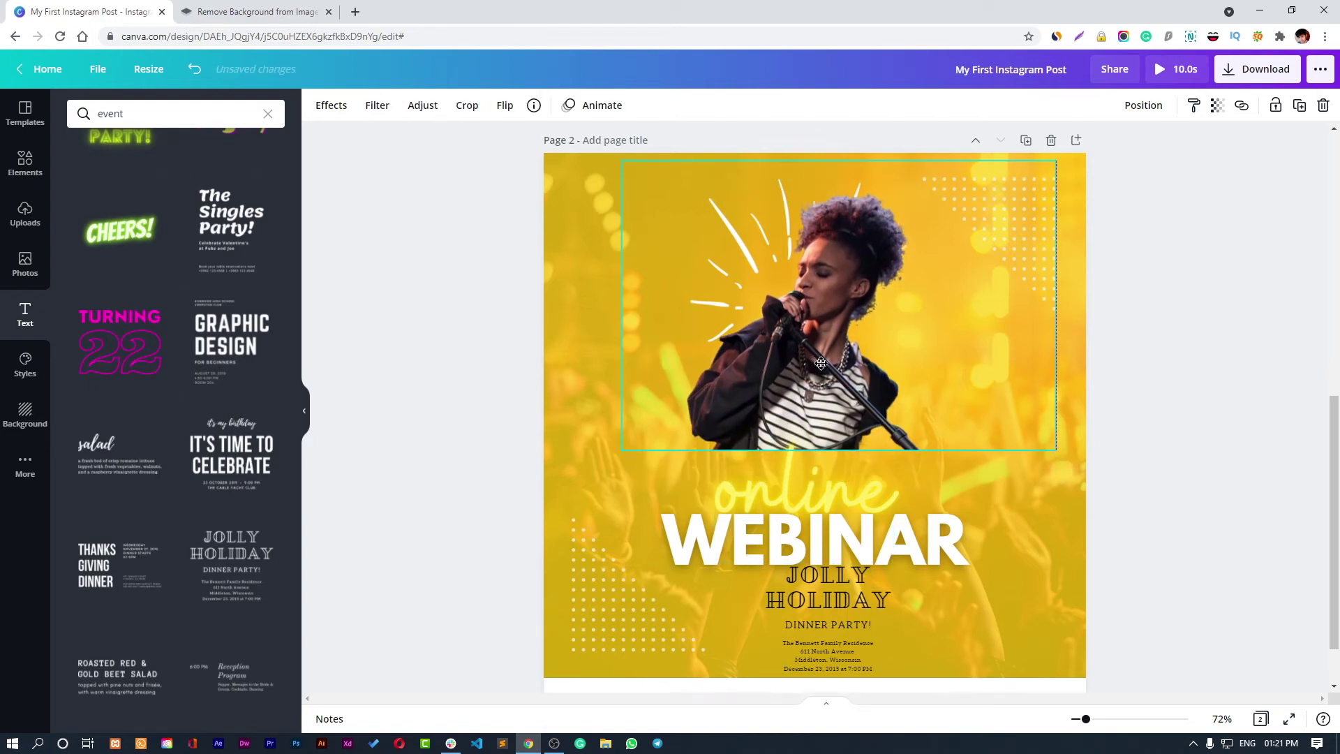
left_click(811, 484)
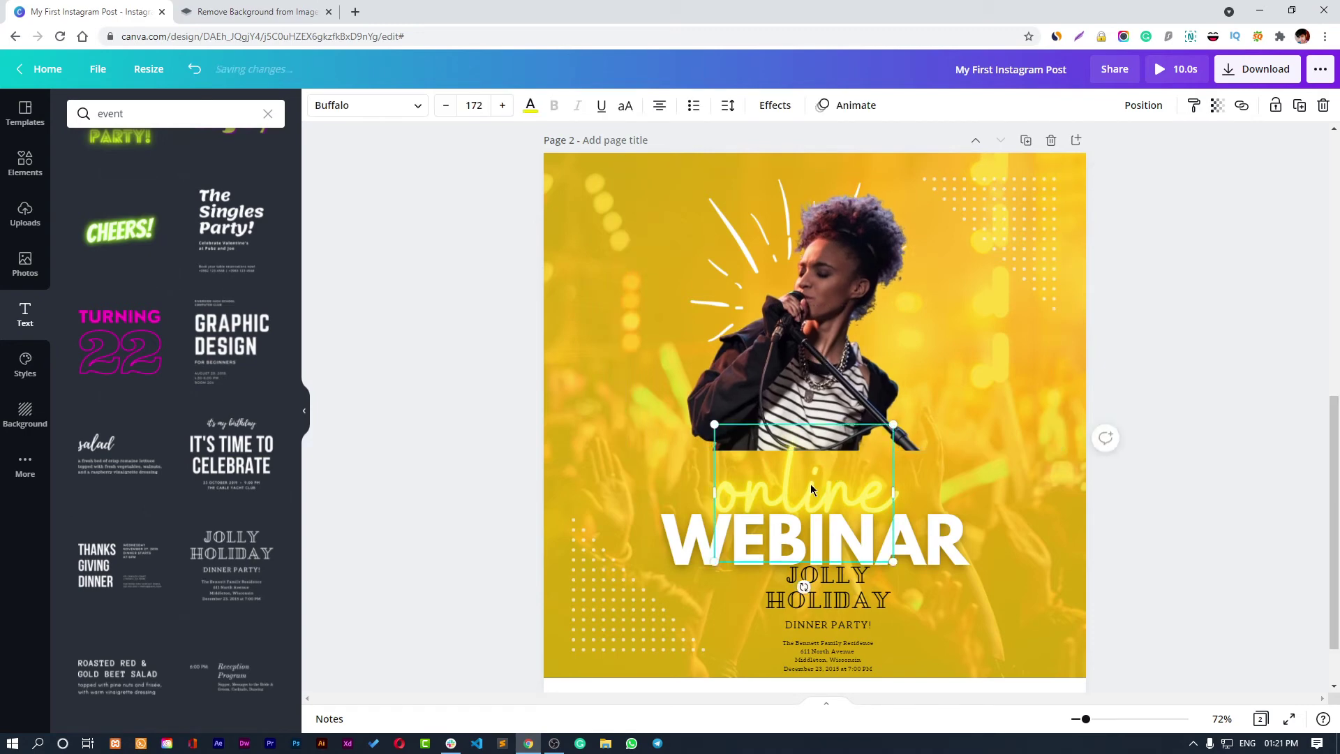
left_click_drag(811, 484, 809, 447)
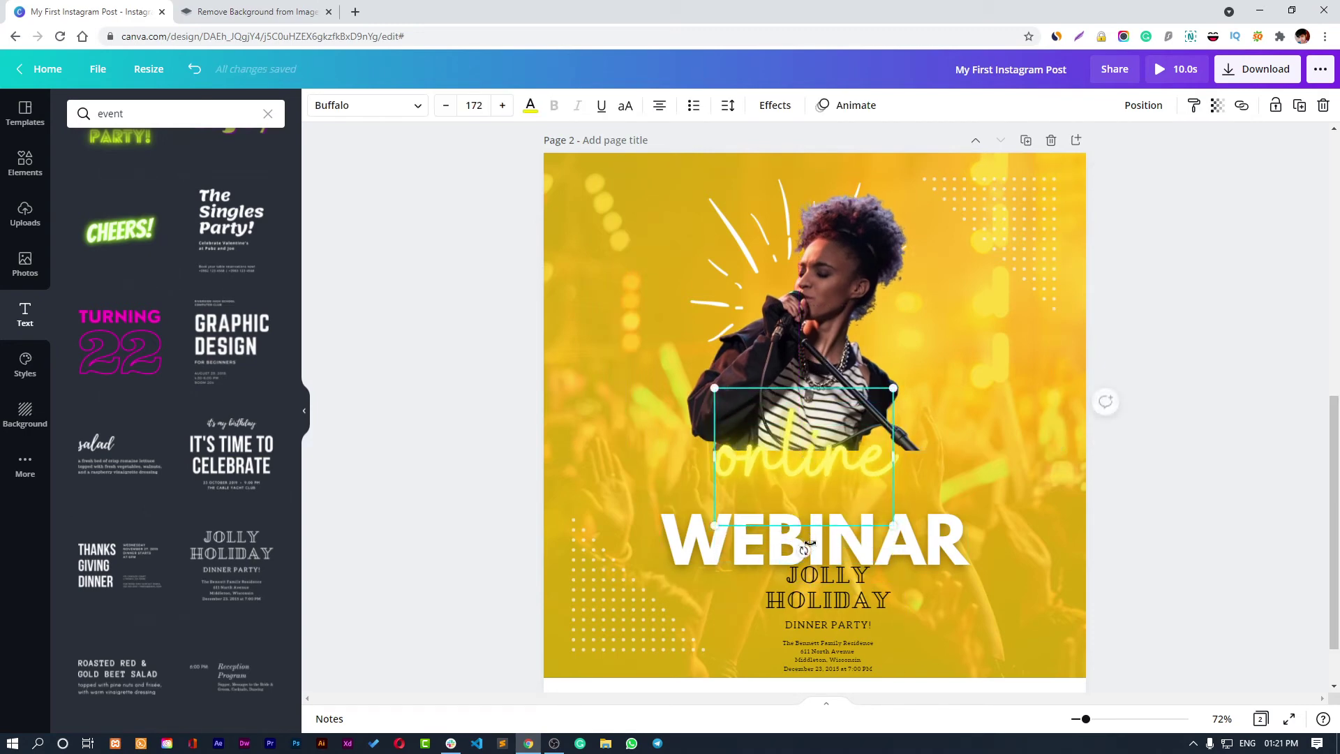
Step: Move "WEBINAR" up directly beneath "online" and shift the "Jolly Holiday" text group up just below it
left_click_drag(809, 548, 831, 519)
left_click(839, 557)
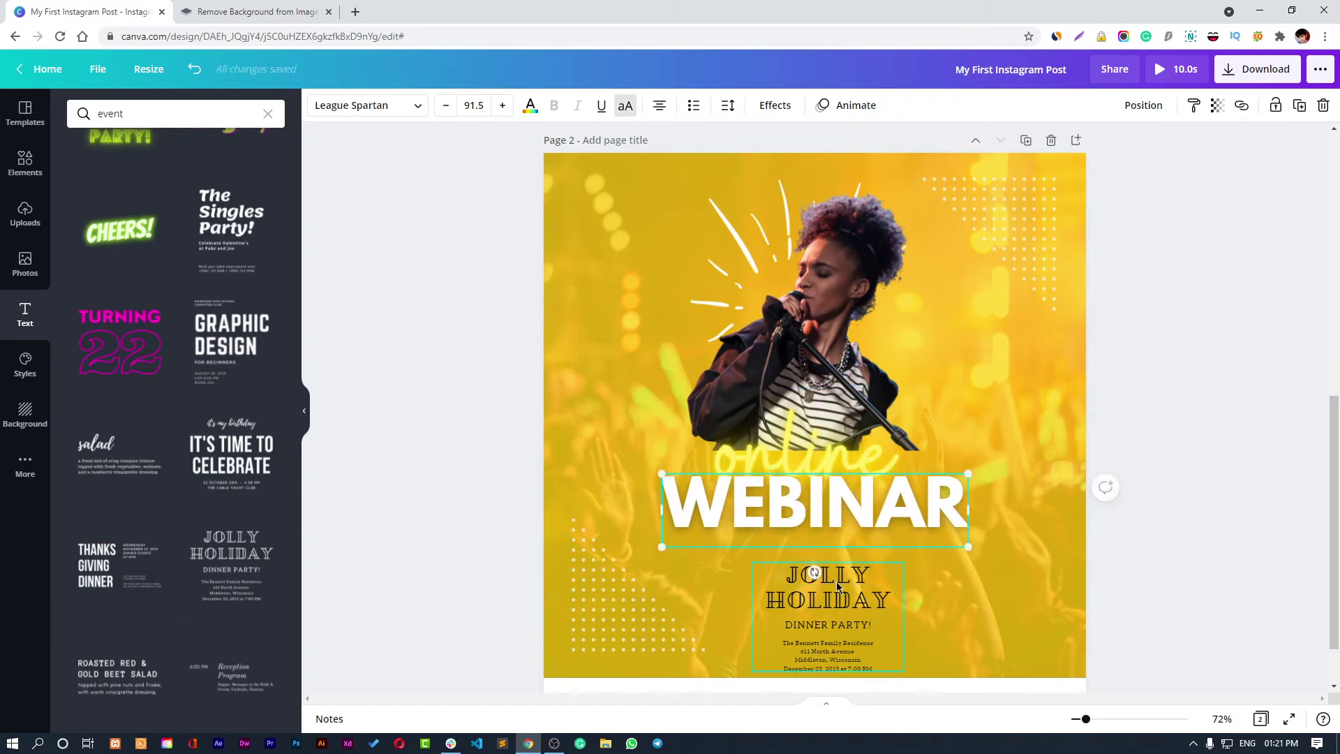
left_click_drag(837, 581, 836, 567)
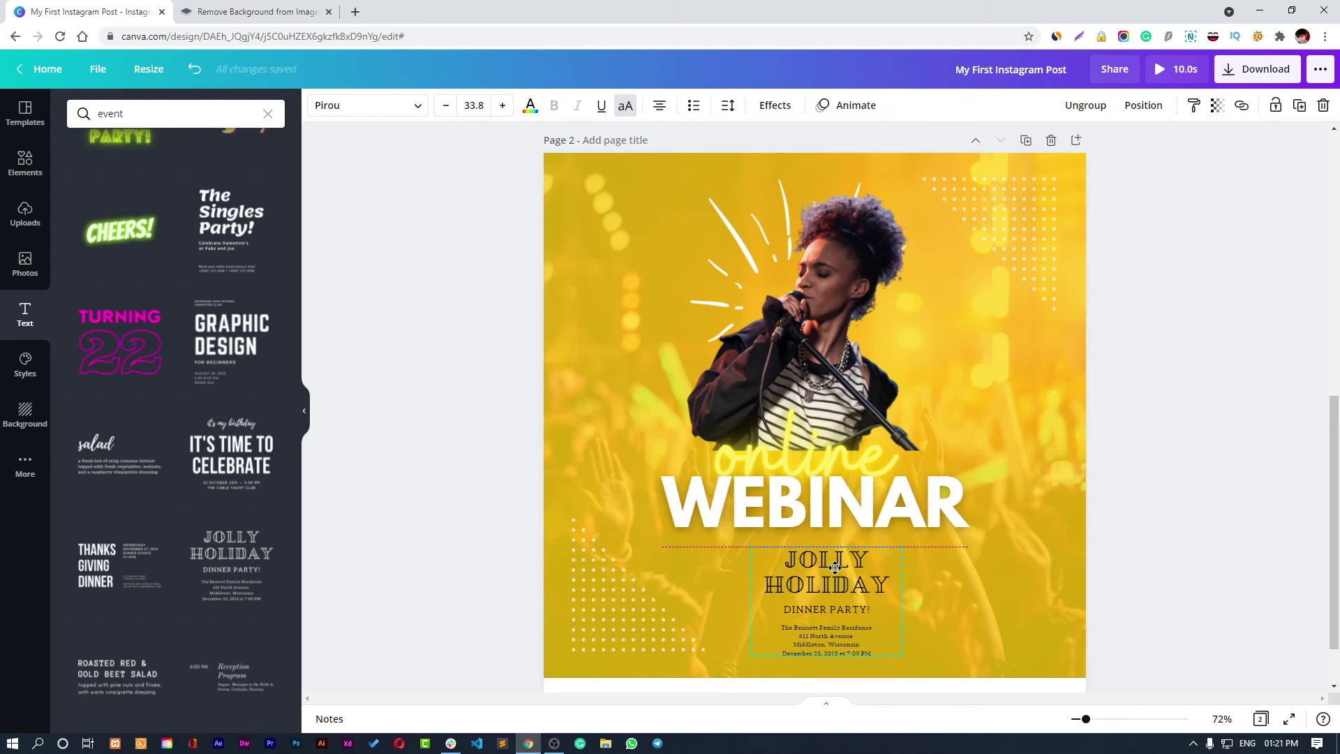
left_click_drag(836, 568, 836, 568)
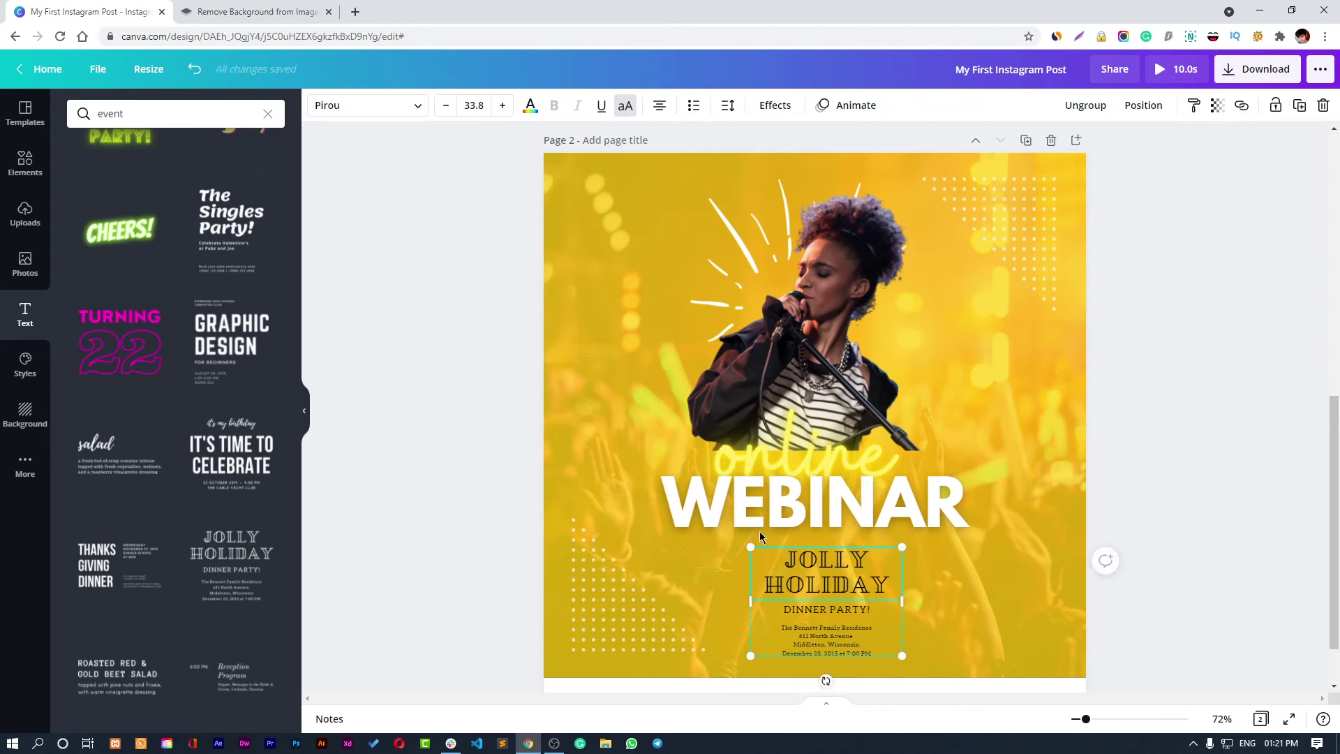
Step: Recolor the "Jolly Holiday" heading, the "Dinner Party!" line and the event details below it to white
double_click(840, 592)
left_click(532, 109)
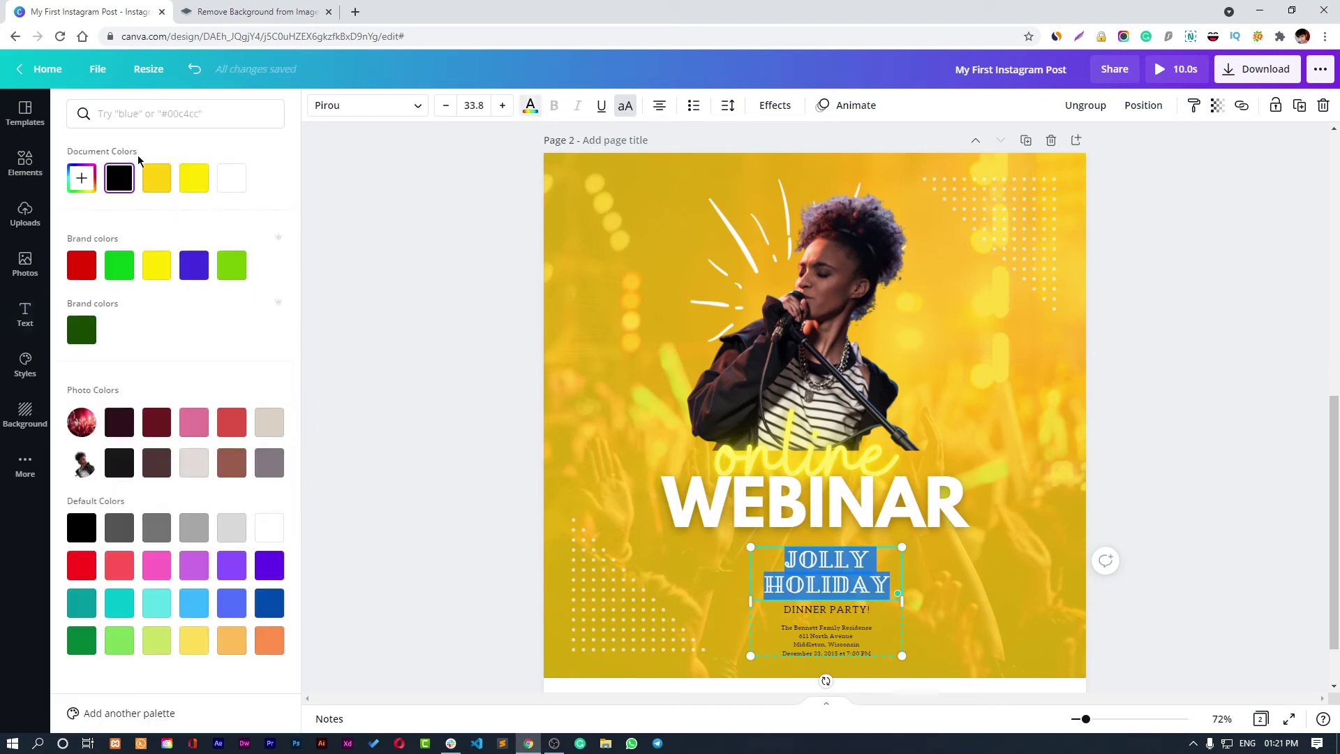
left_click(231, 178)
left_click(815, 614)
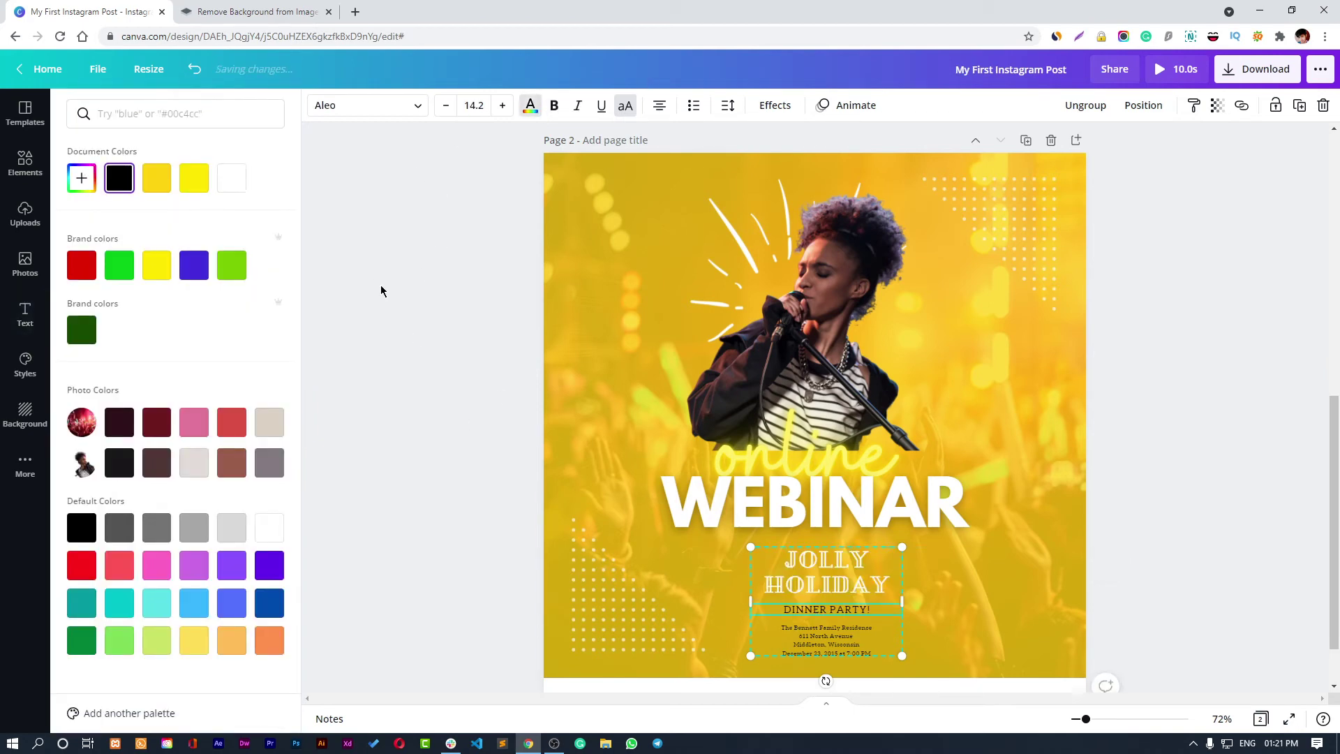
left_click(231, 178)
left_click(806, 644)
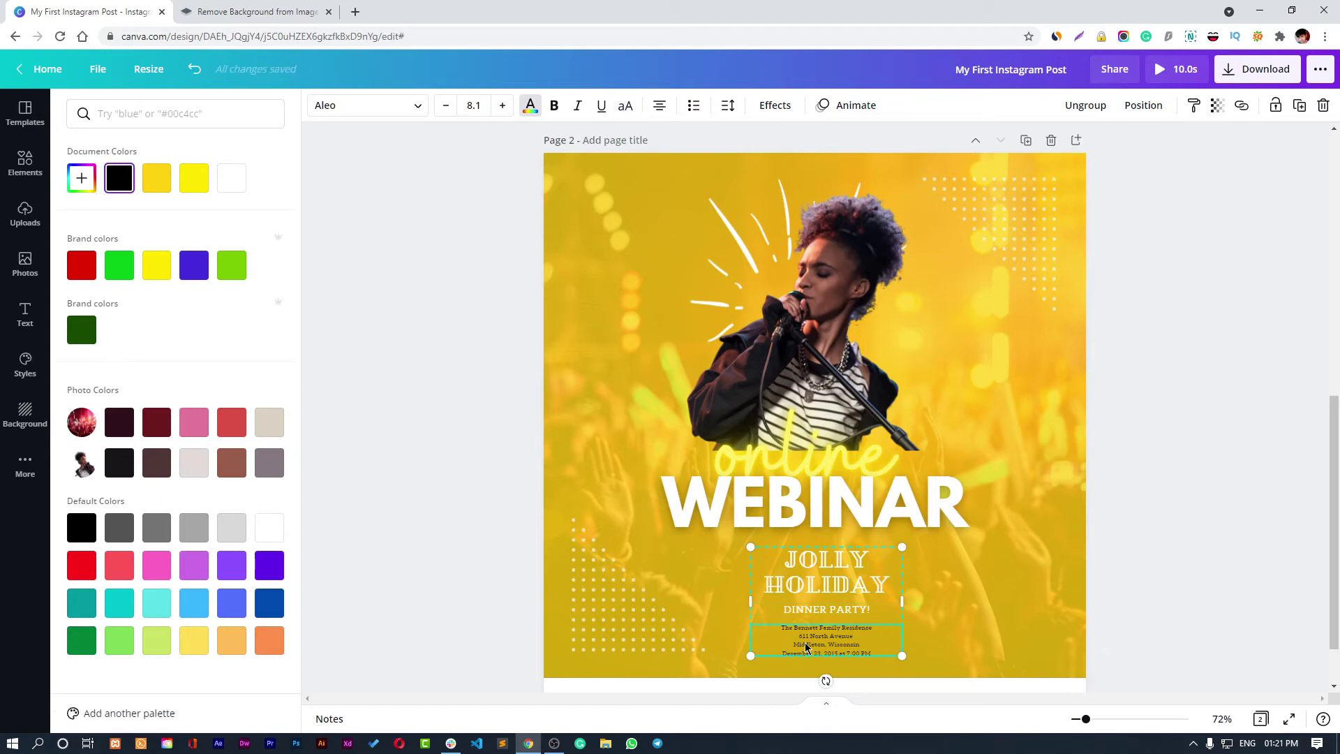
left_click(231, 178)
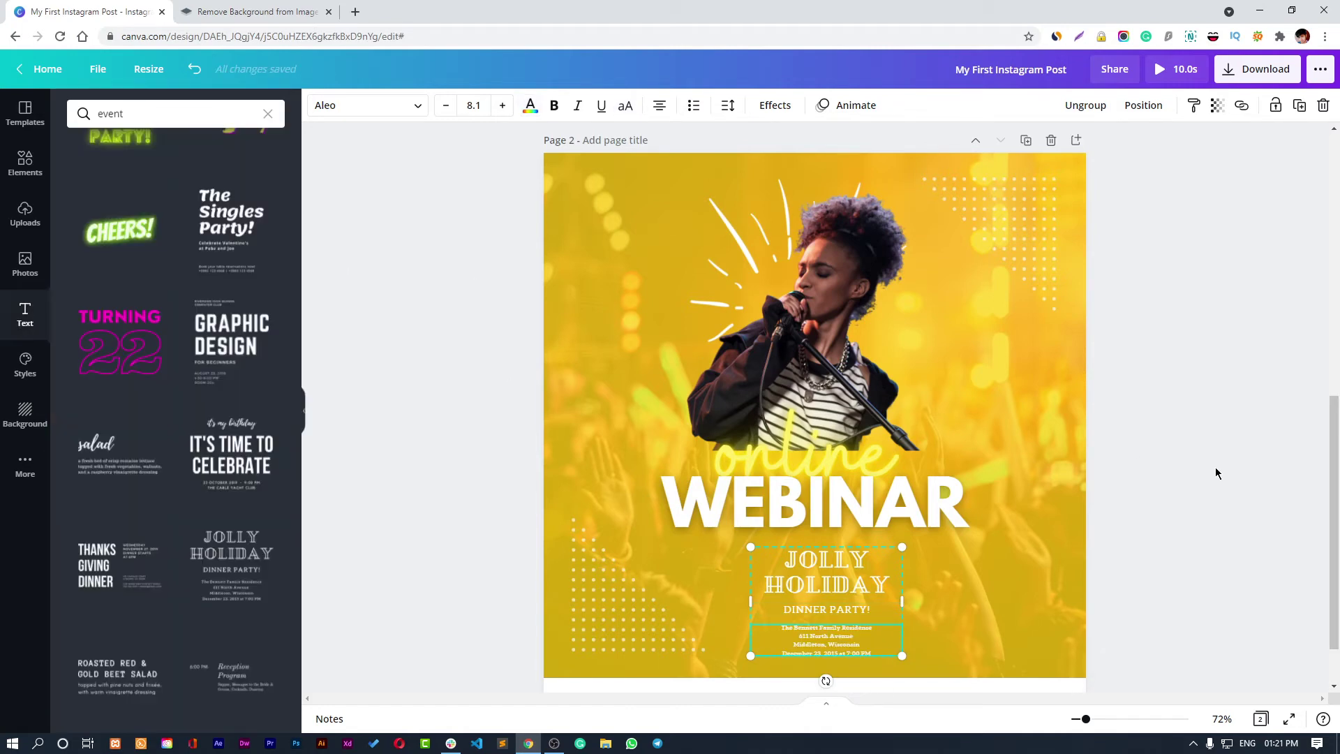
left_click(1199, 463)
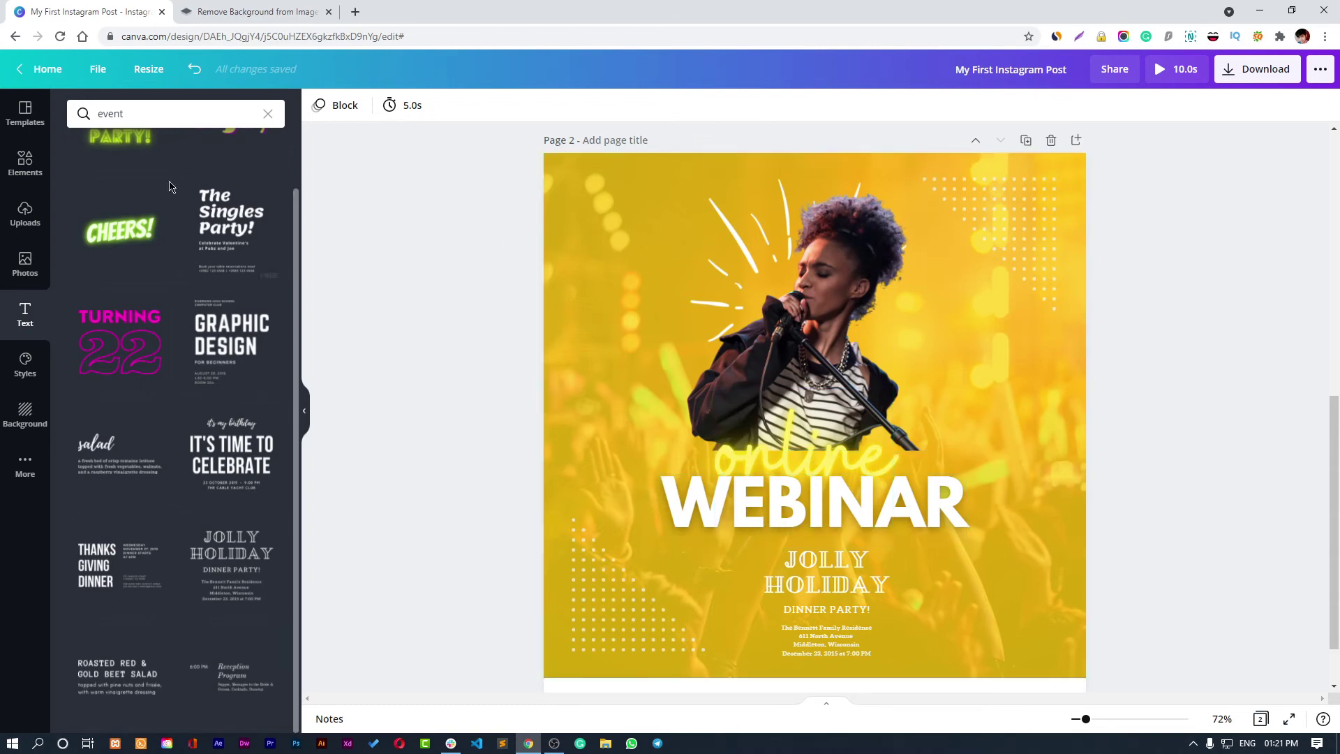
Step: Add the recently used purple gradient square to page 2 and place it over the upper-left area beside the singer
scroll(784, 416, "up", 8)
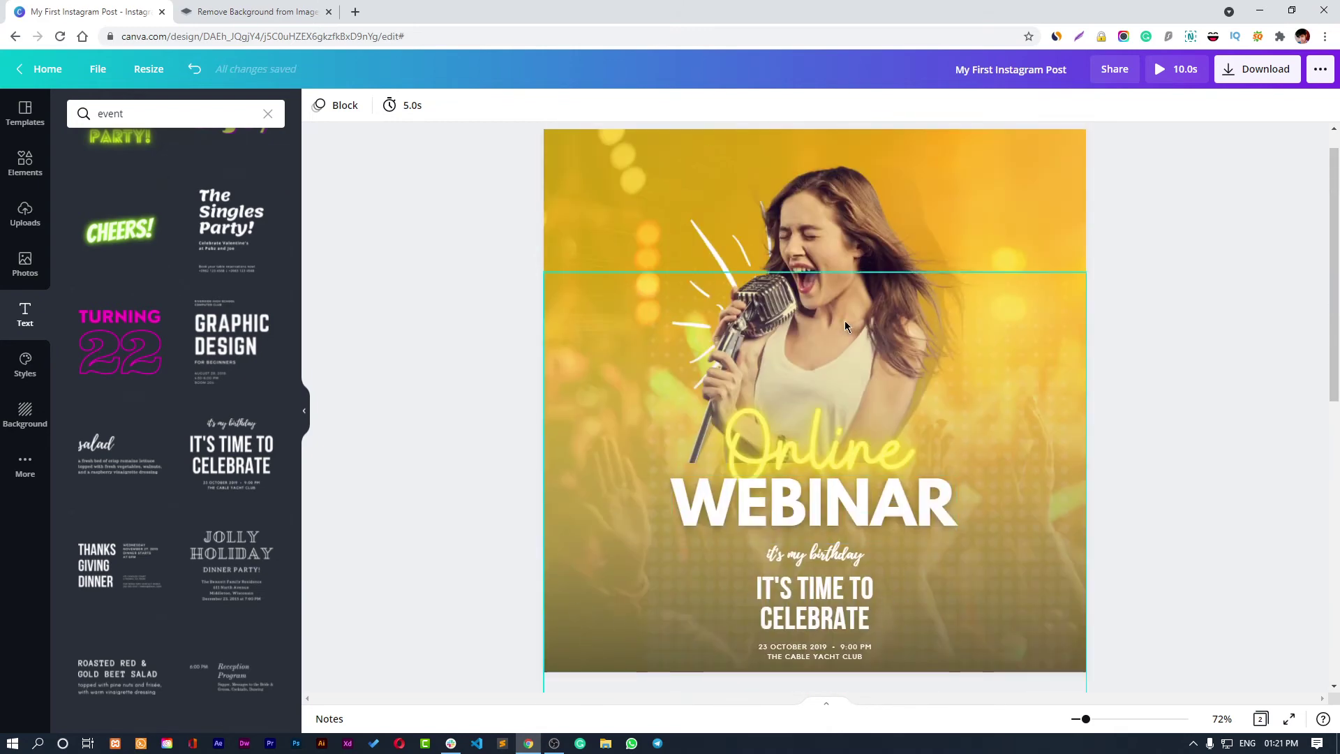
scroll(1196, 443, "down", 7)
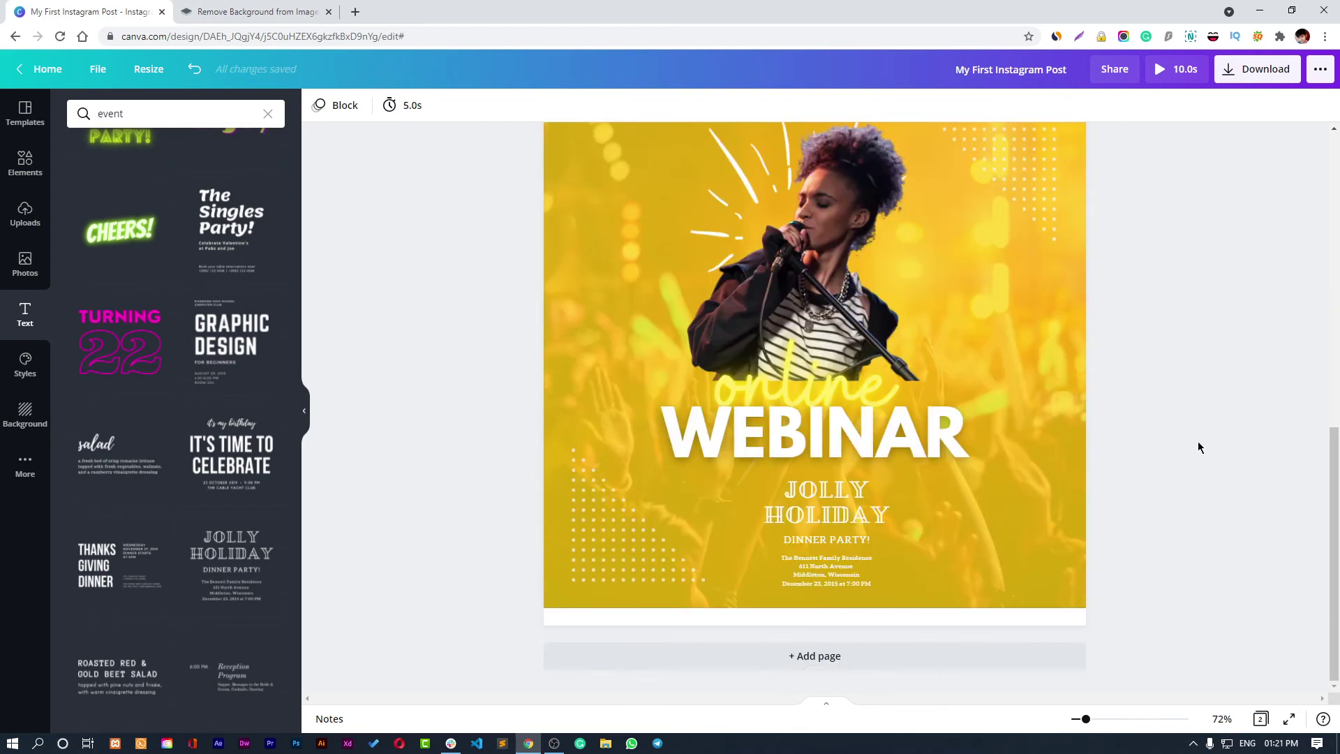
scroll(1199, 441, "down", 1)
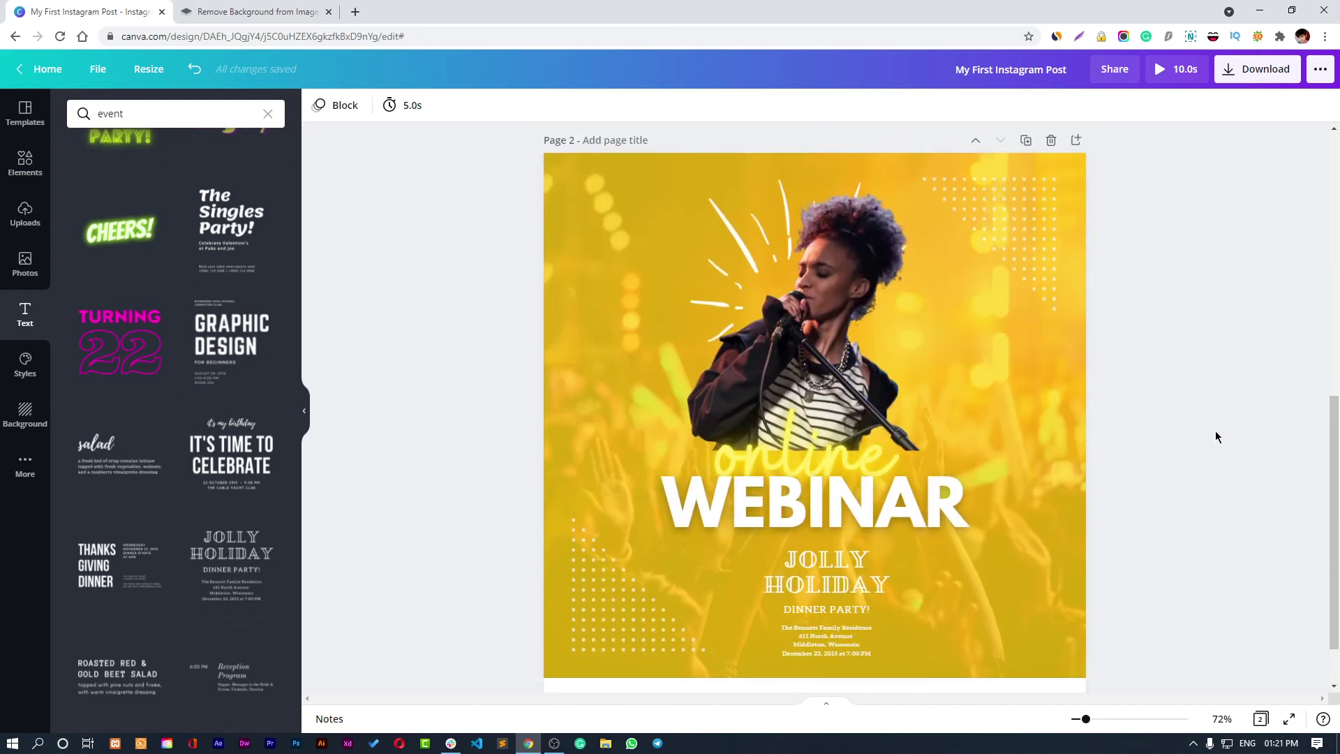
left_click(26, 166)
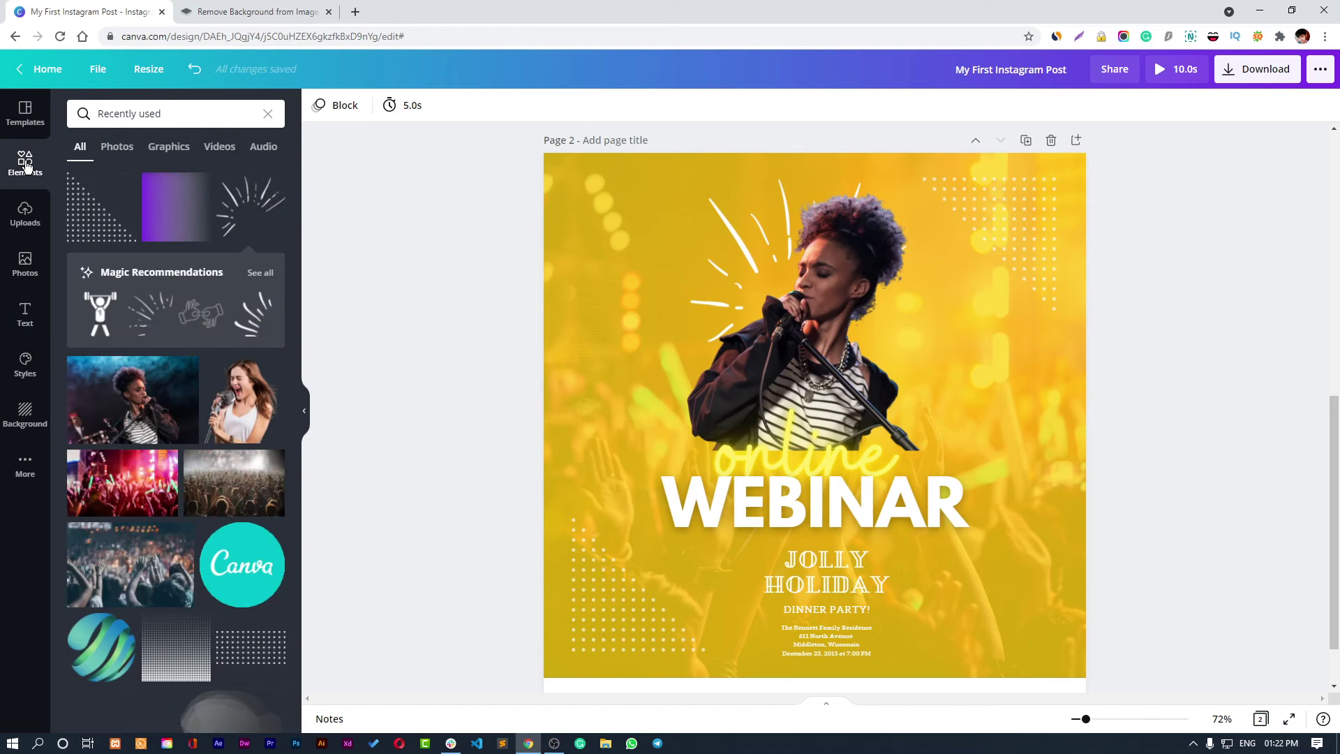
left_click(144, 203)
left_click_drag(741, 359, 577, 261)
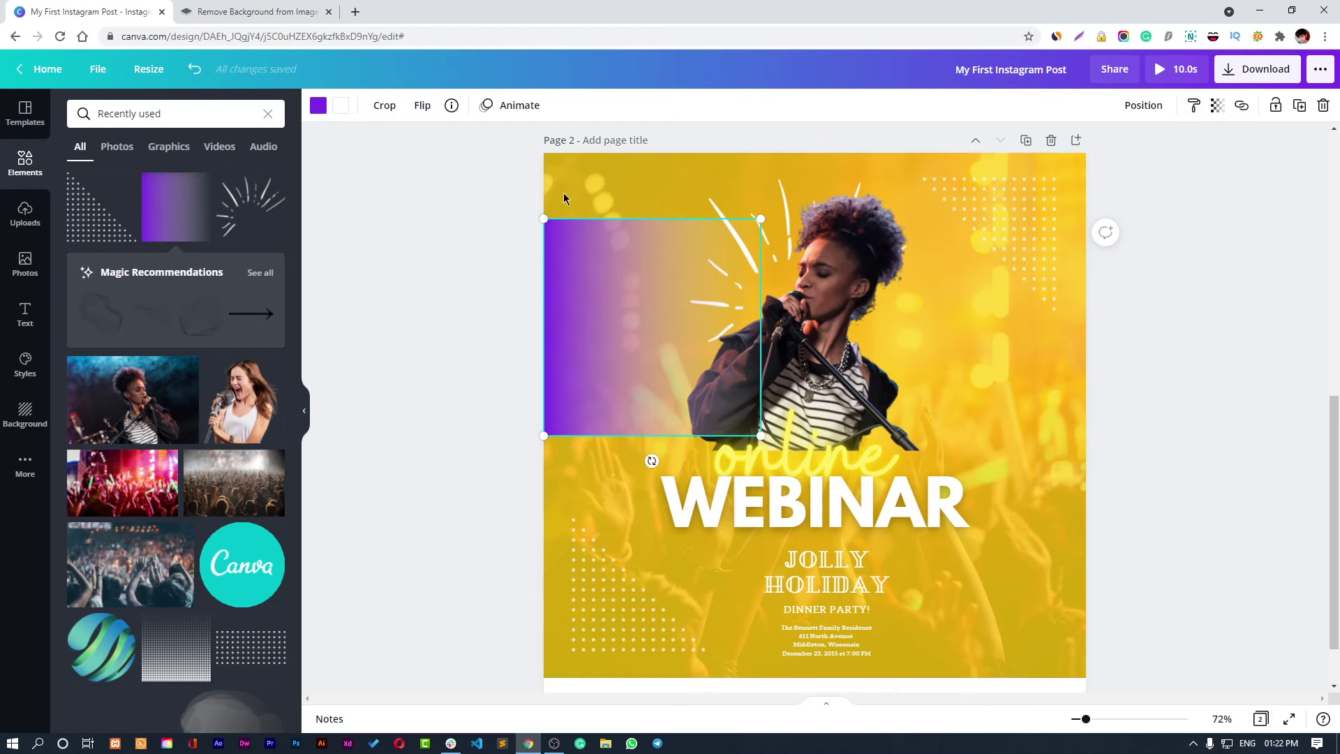
left_click_drag(578, 362, 593, 330)
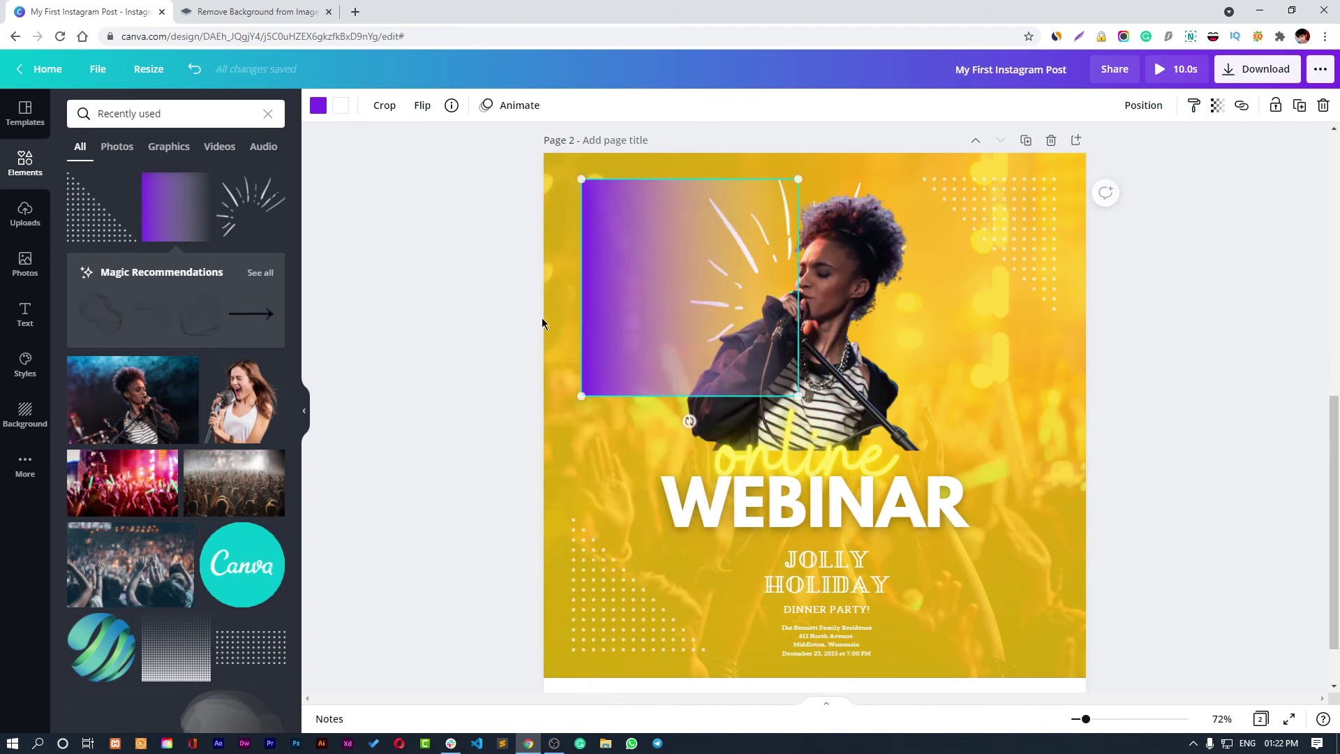
Step: Change the gradient square's purple color to the document's golden yellow and nudge the square slightly down
left_click(319, 106)
left_click(202, 188)
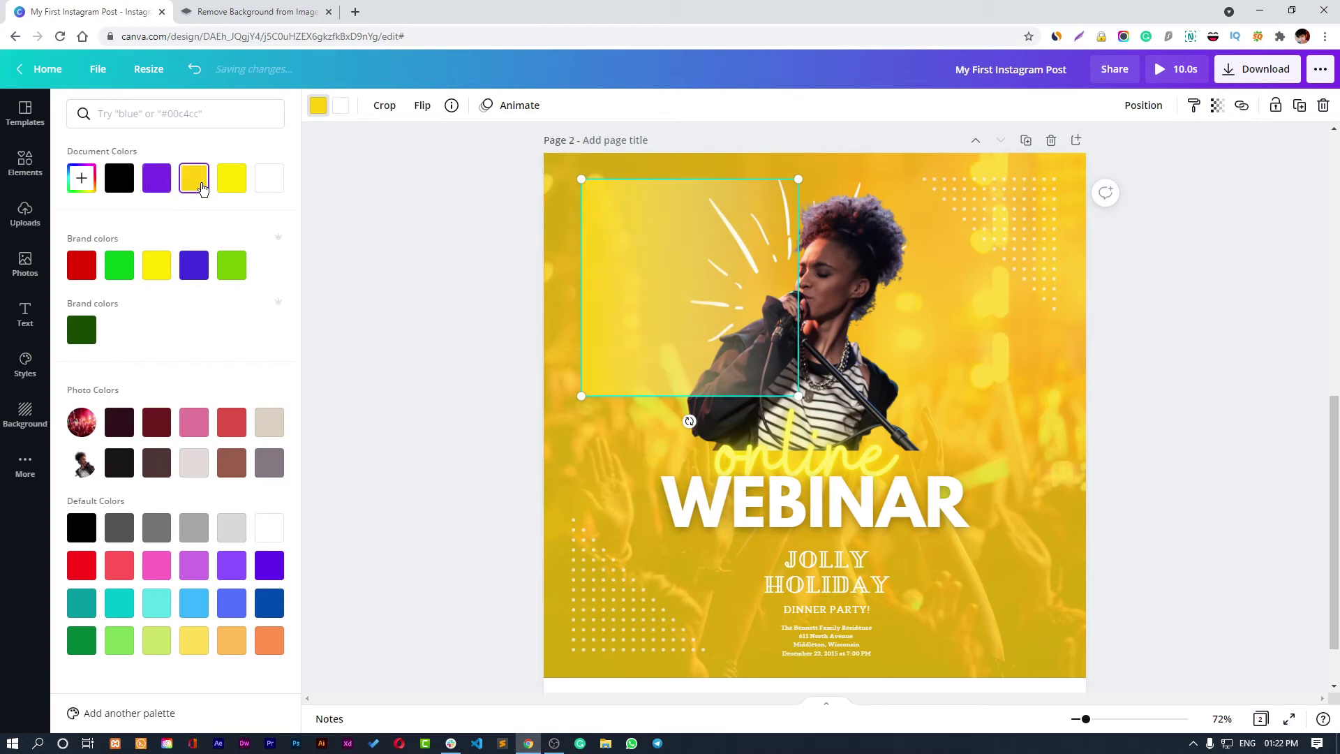
key("Escape")
left_click(496, 322)
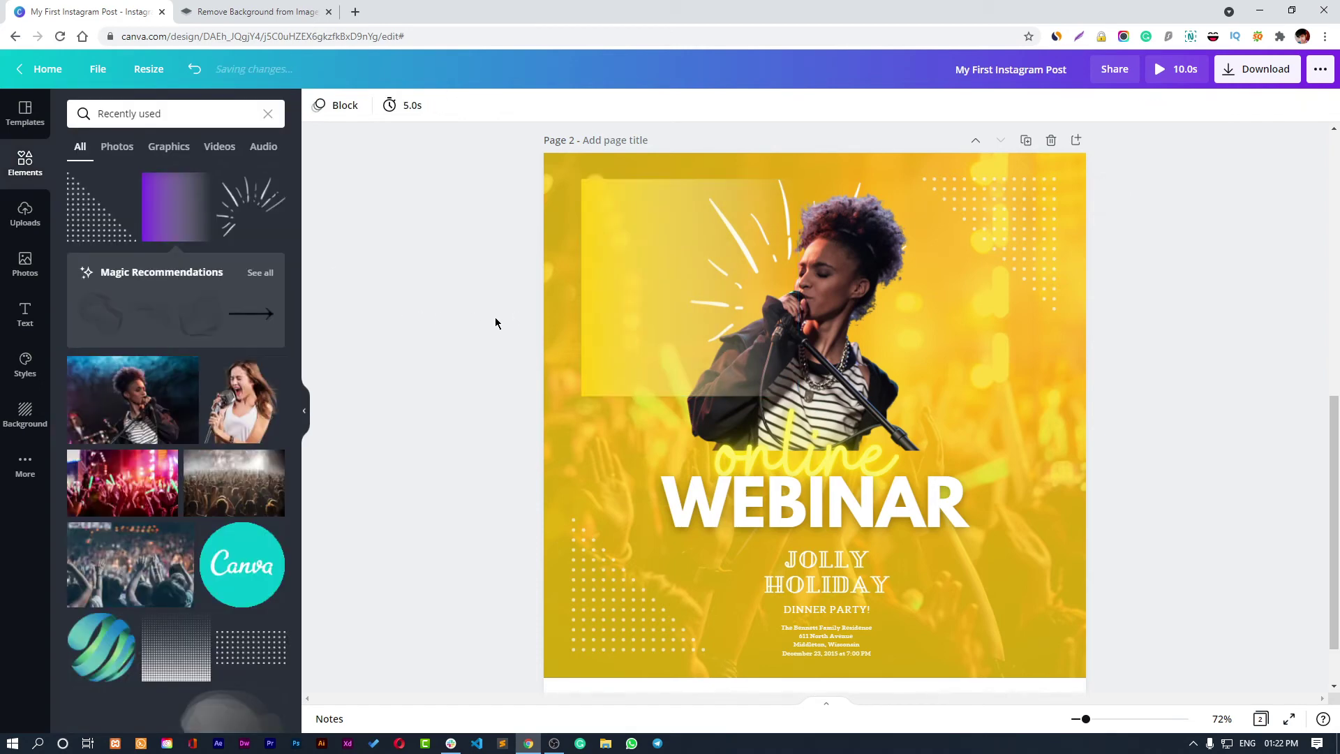
left_click_drag(637, 321, 628, 329)
left_click(1286, 389)
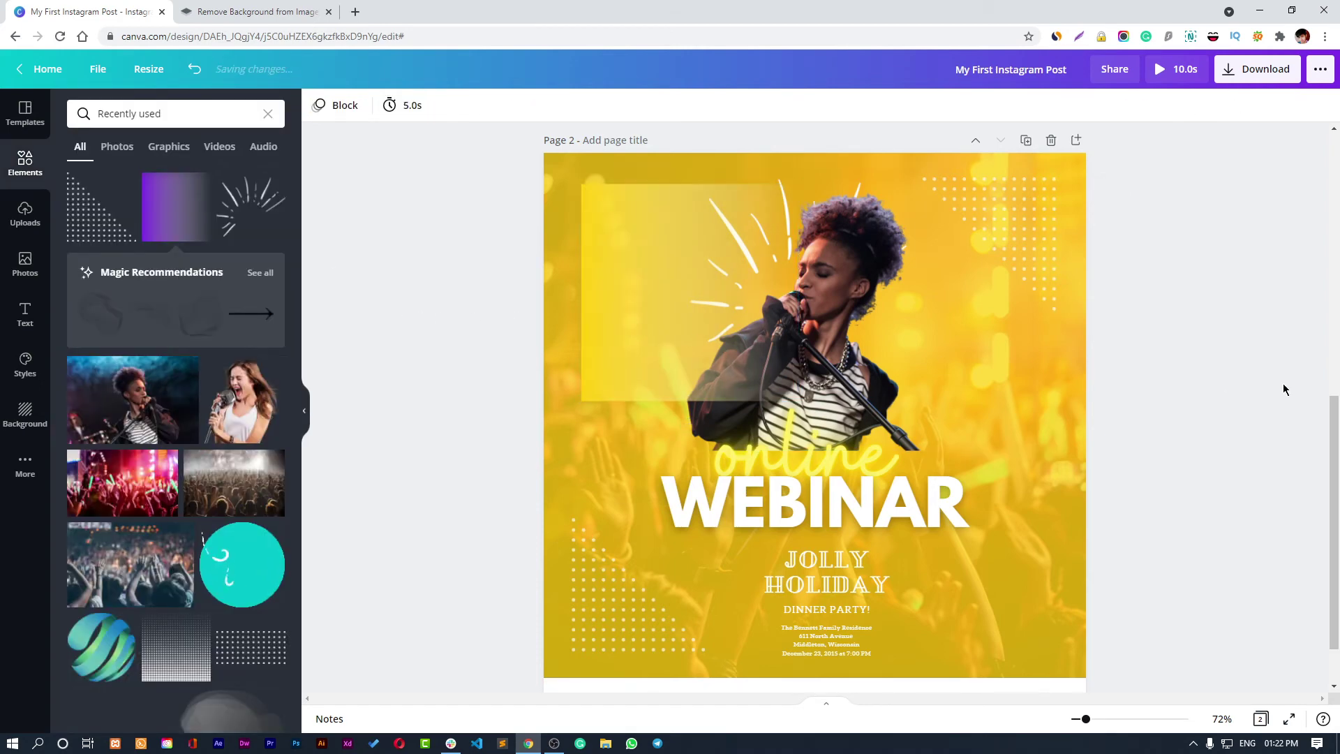
Step: Make the yellow gradient square semi-transparent, with a transparency value a little above 36
left_click(756, 307)
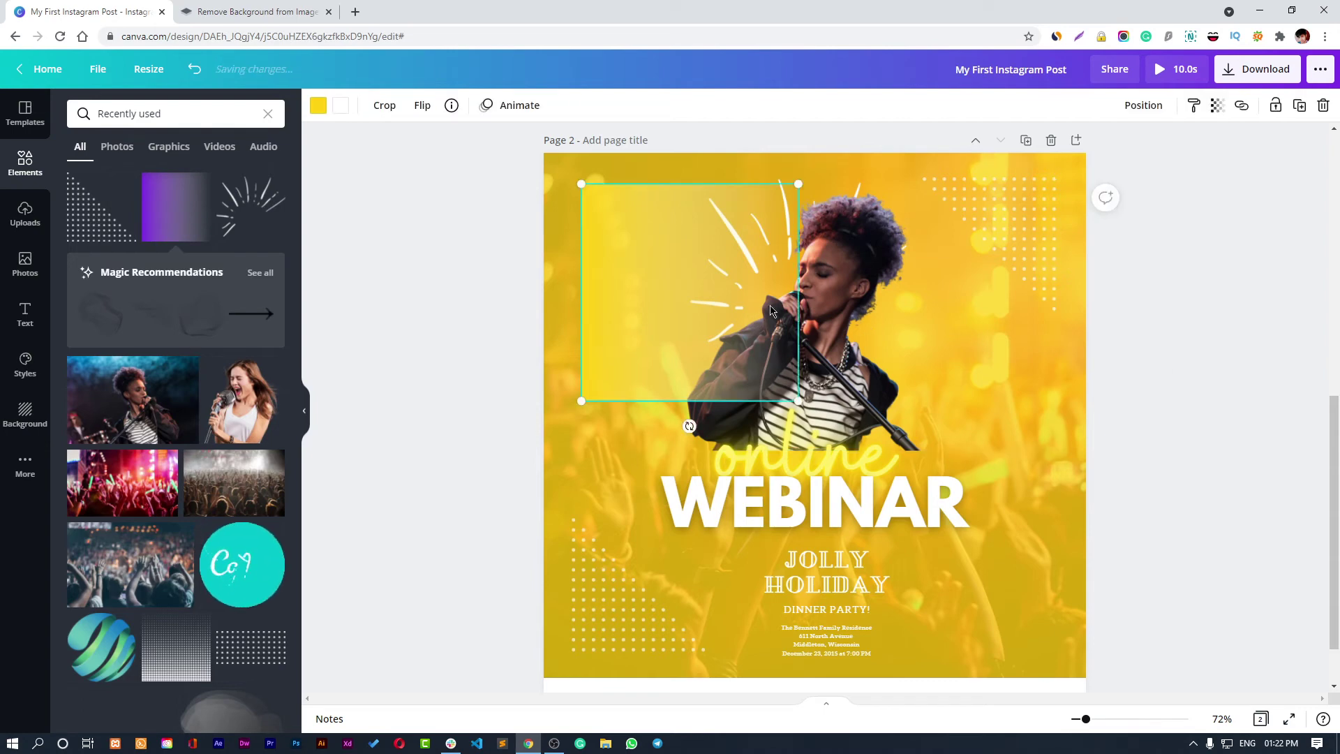
left_click(1218, 105)
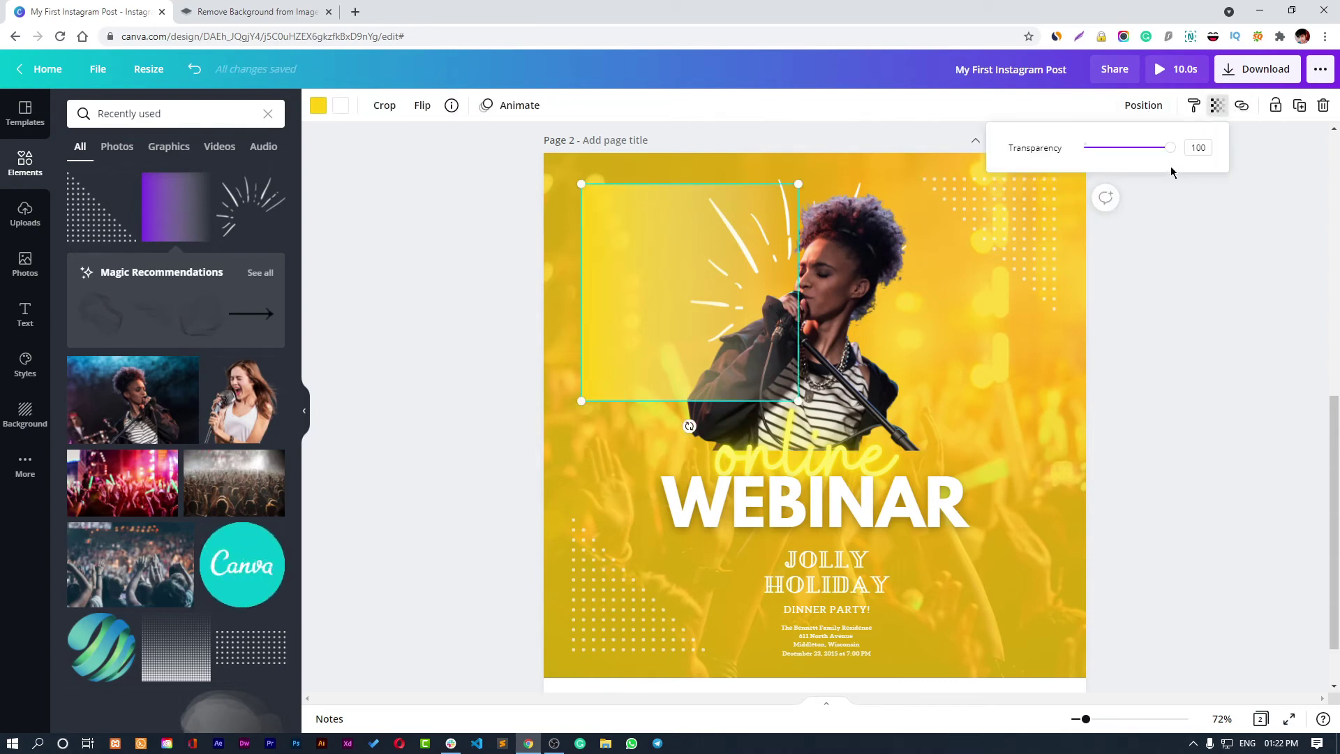
left_click_drag(1169, 152, 1110, 150)
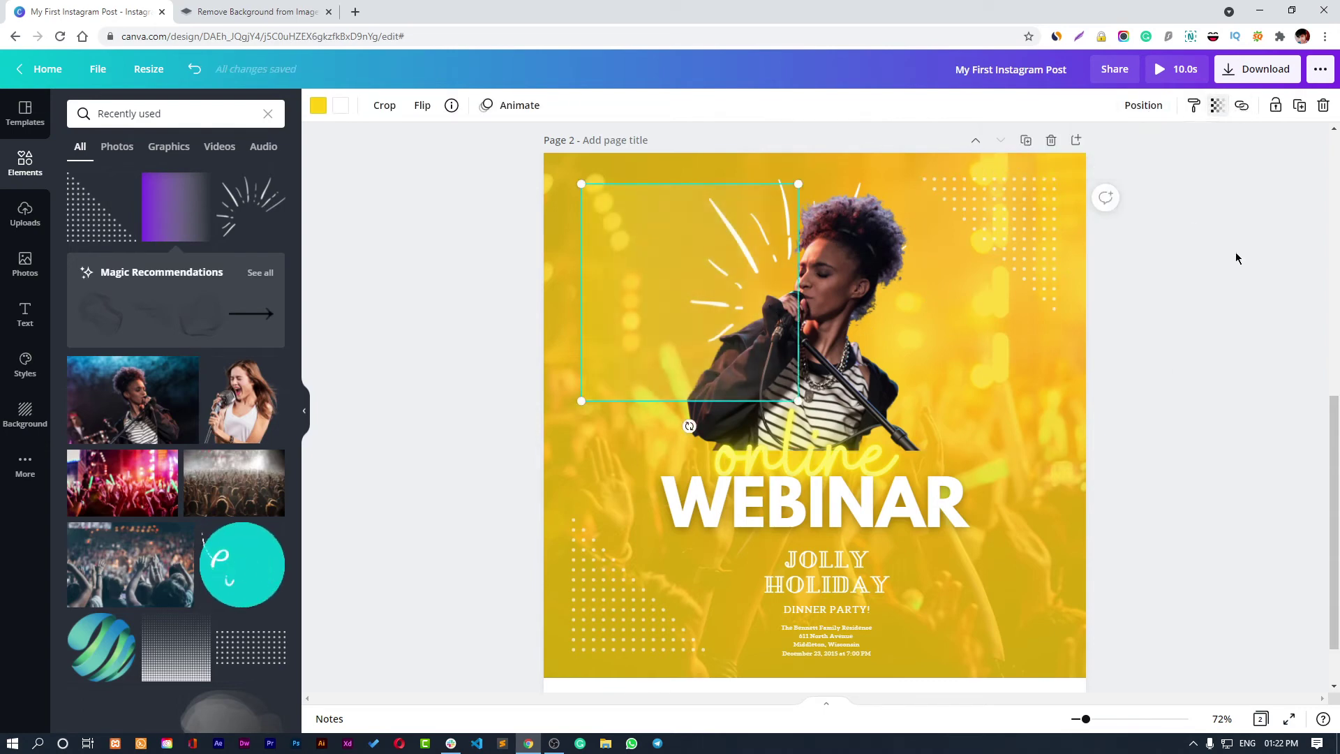
left_click(1212, 221)
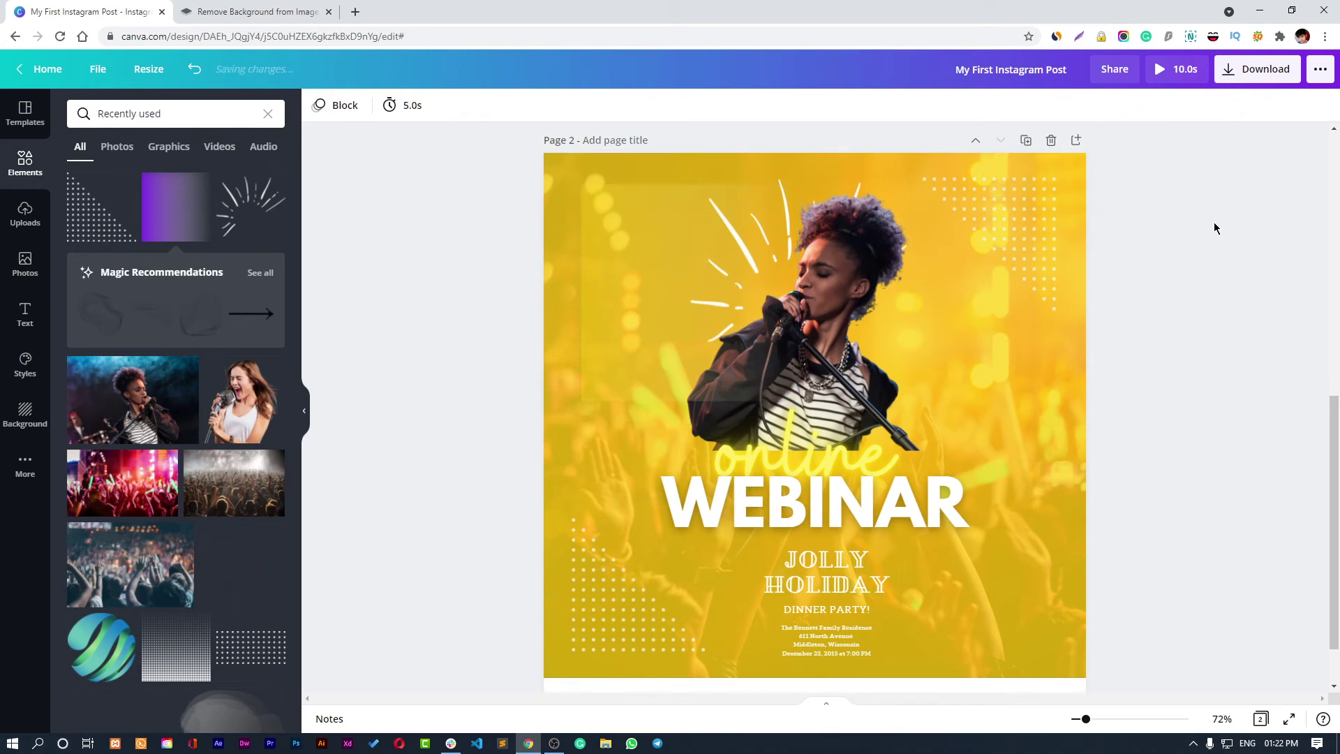
left_click(643, 256)
left_click(1217, 105)
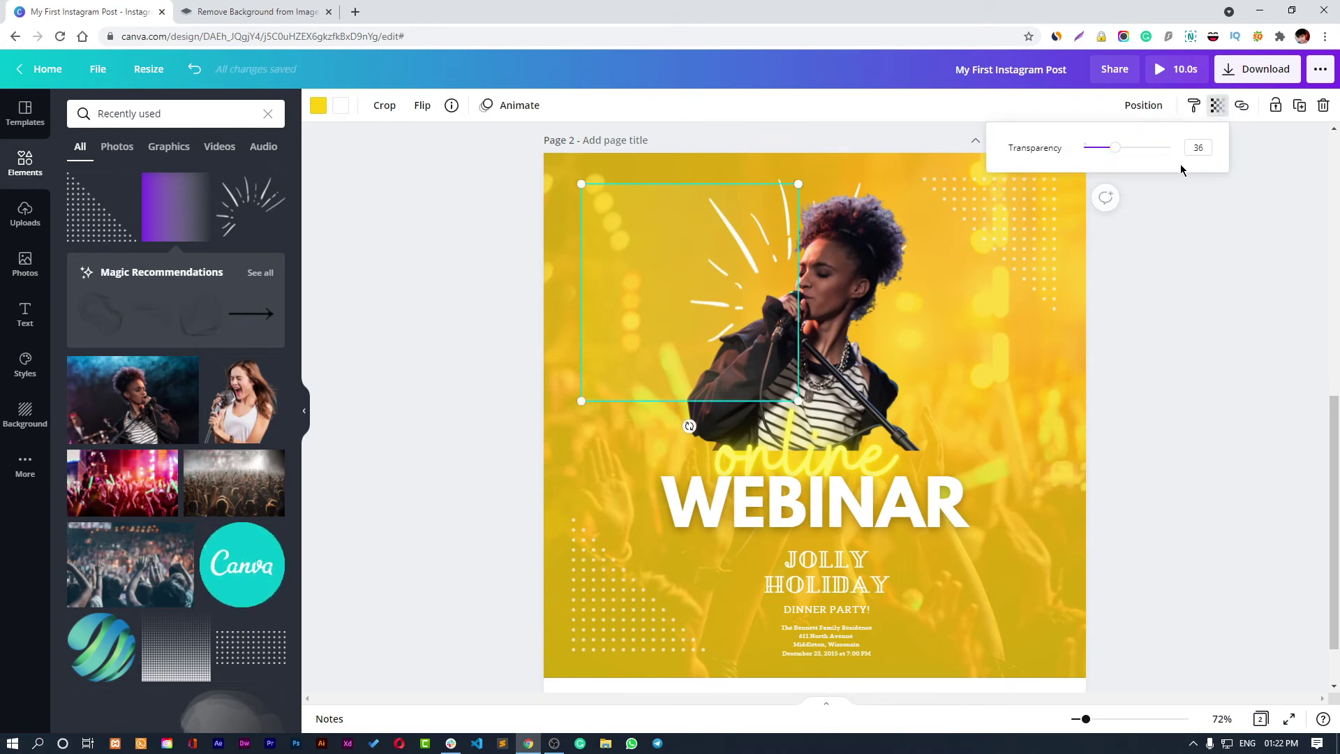
left_click_drag(1122, 153, 1133, 154)
left_click(1218, 247)
left_click(1223, 248)
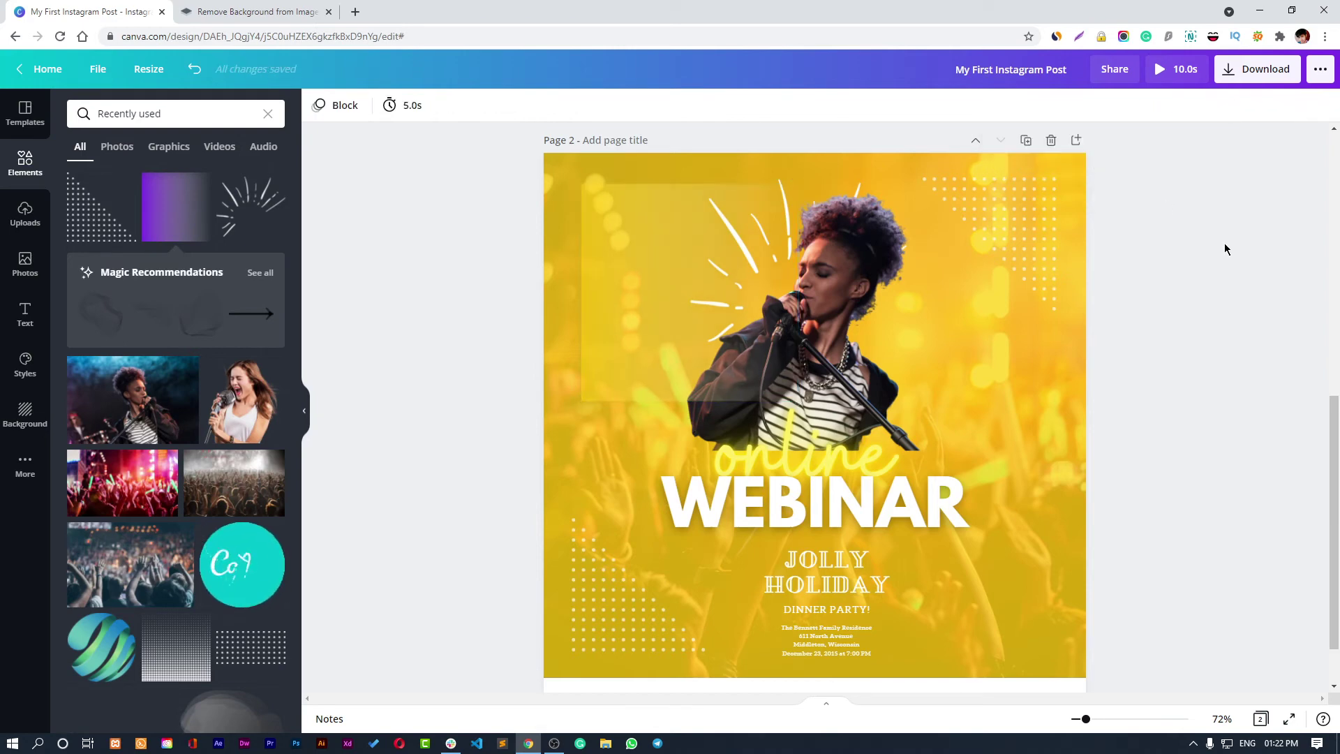
Step: Duplicate the yellow gradient square toward the page's lower left and rotate the copy about 90 degrees so its solid end faces down
left_click(625, 261)
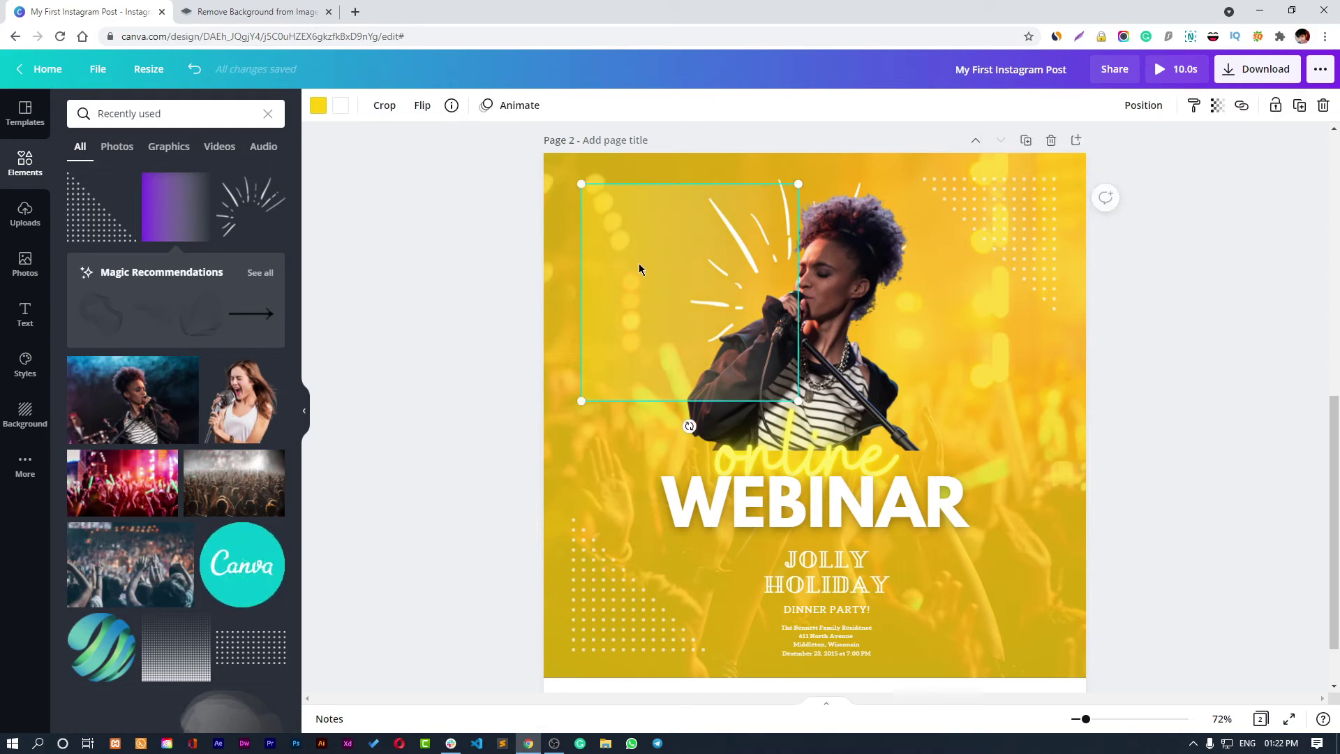
left_click_drag(638, 263, 630, 481)
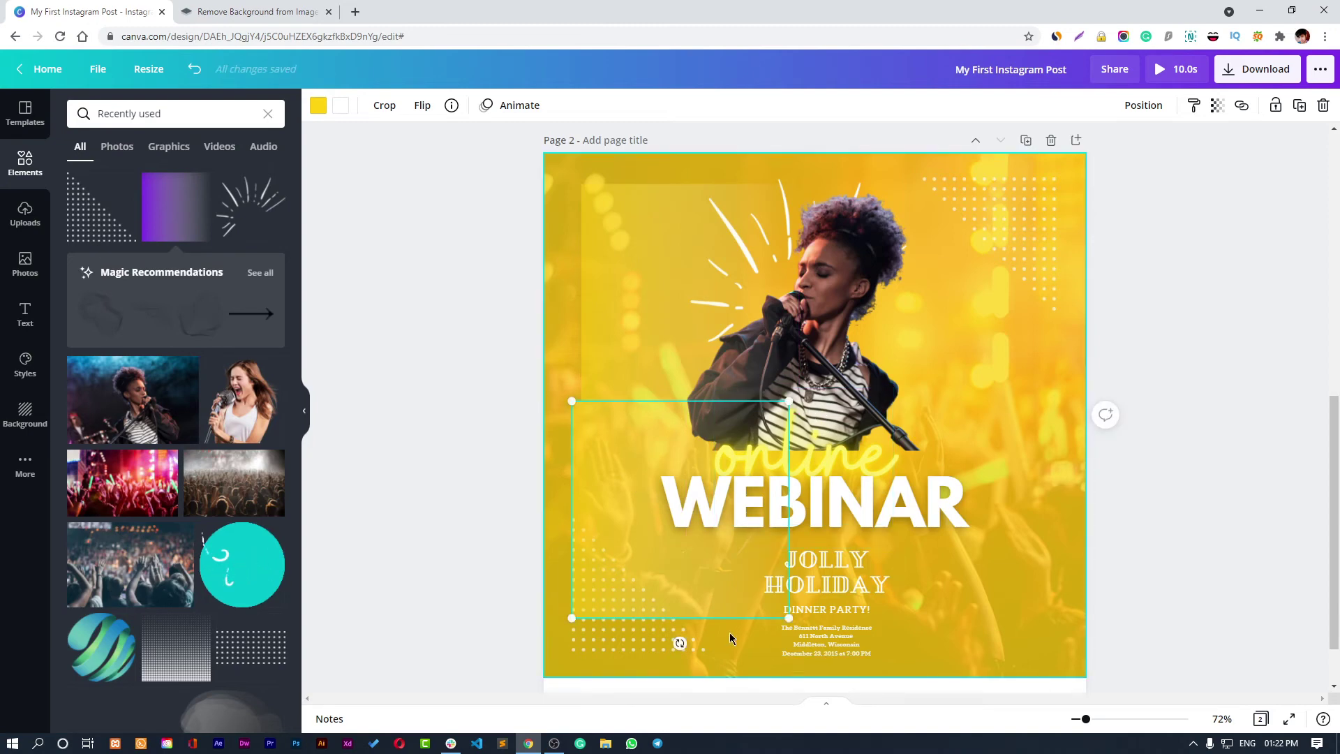
left_click_drag(679, 642, 800, 509)
Step: Shift the rotated gradient copy to the page's left edge and enlarge it to cover the whole page
left_click_drag(627, 592, 587, 644)
left_click_drag(732, 463, 1140, 167)
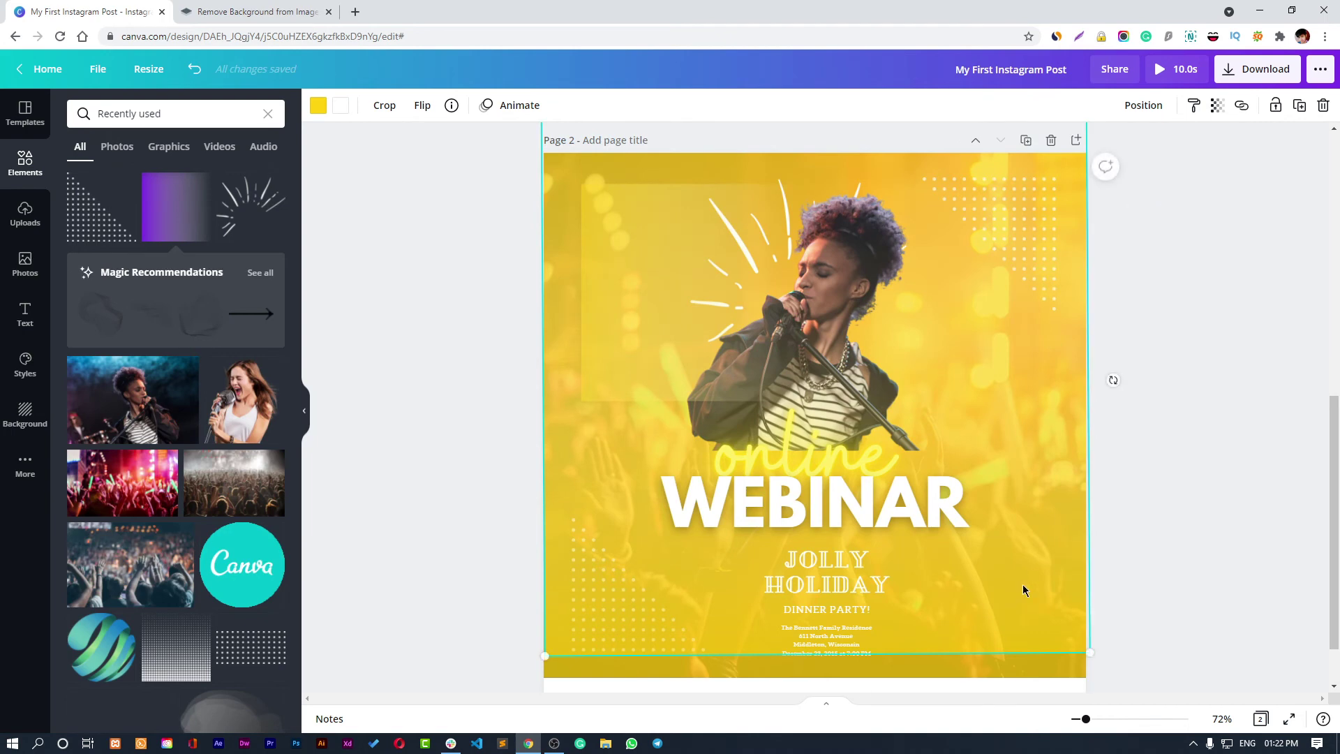
left_click_drag(1023, 584, 1021, 612)
Step: Recolor the page-sized gradient black and send it to the back, behind the singer, dots and text
left_click(318, 108)
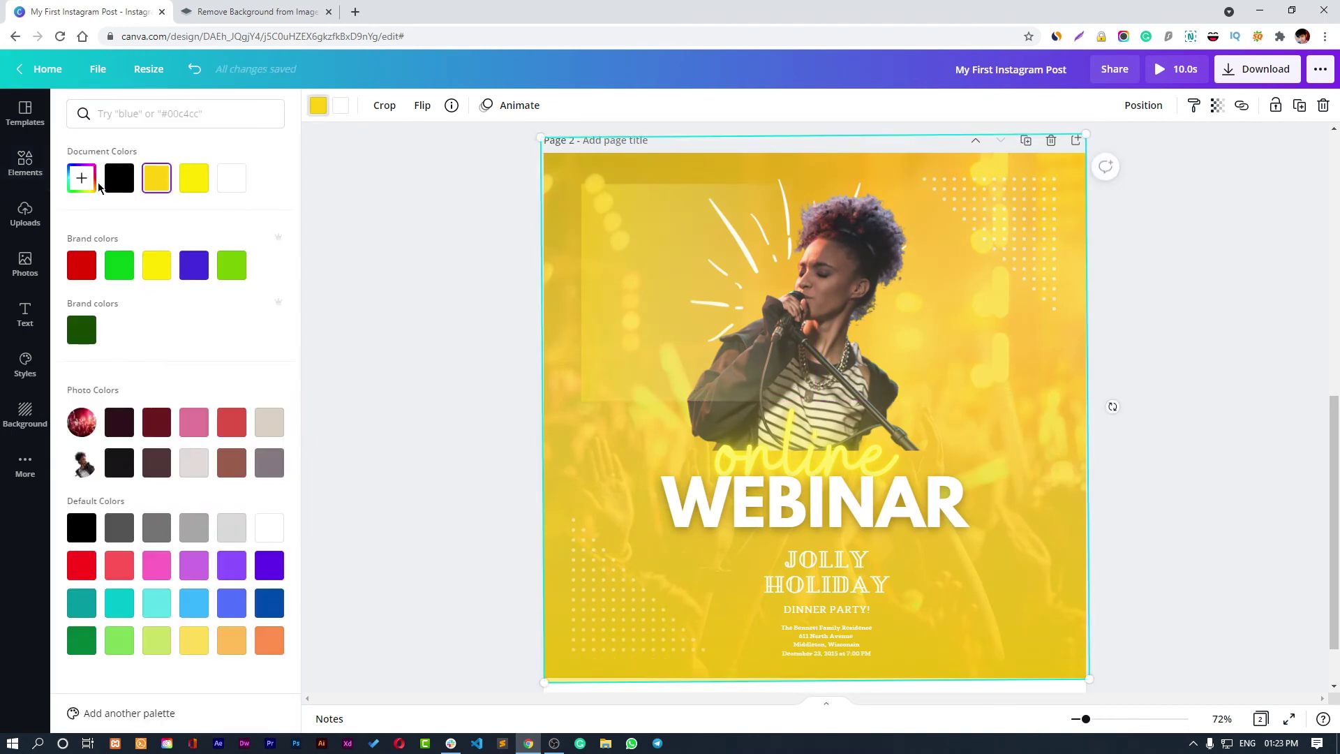
left_click(124, 180)
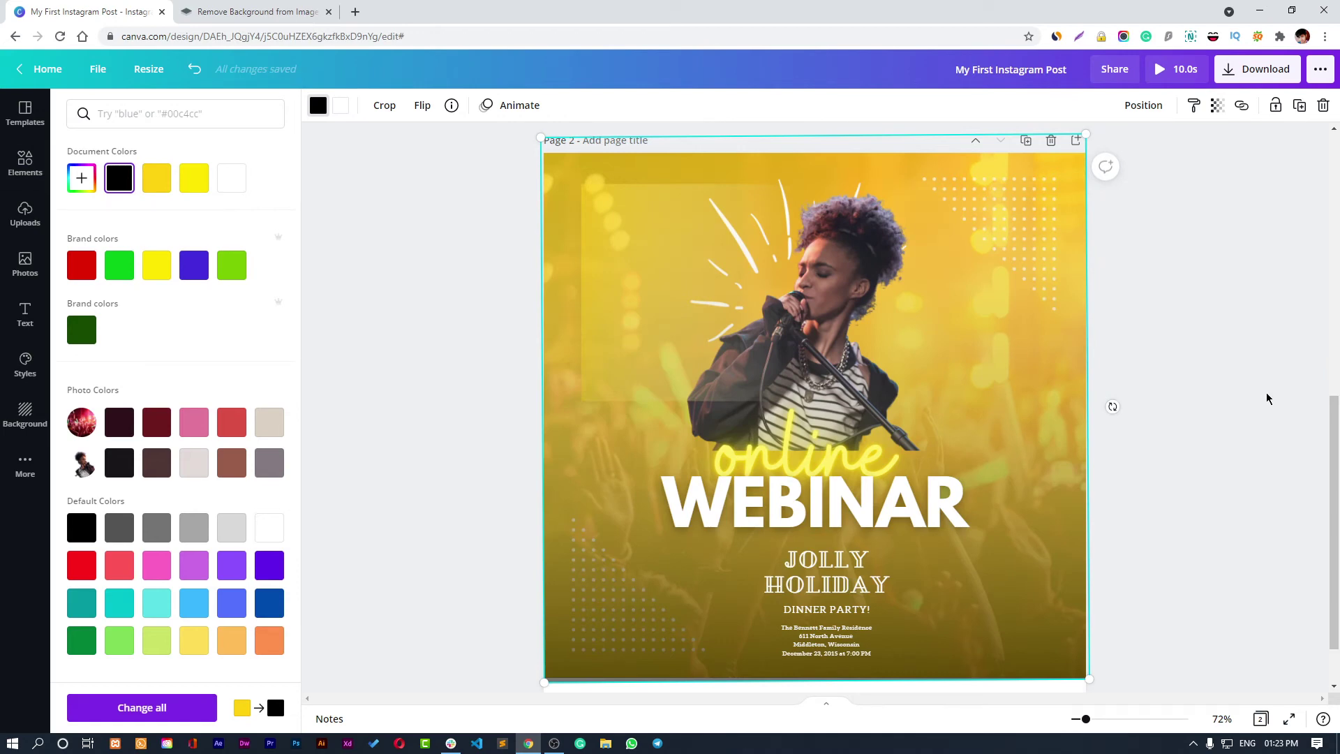
left_click(1164, 106)
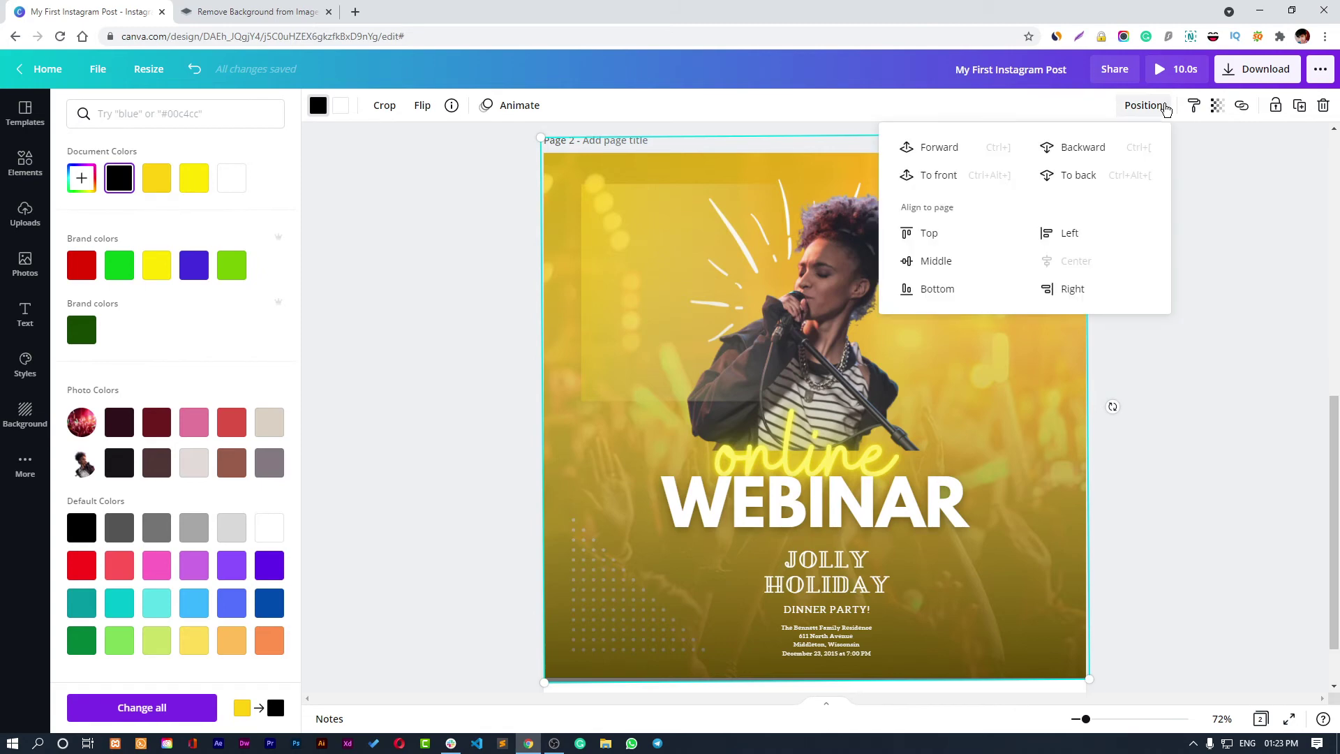
left_click(1133, 181)
left_click(1225, 295)
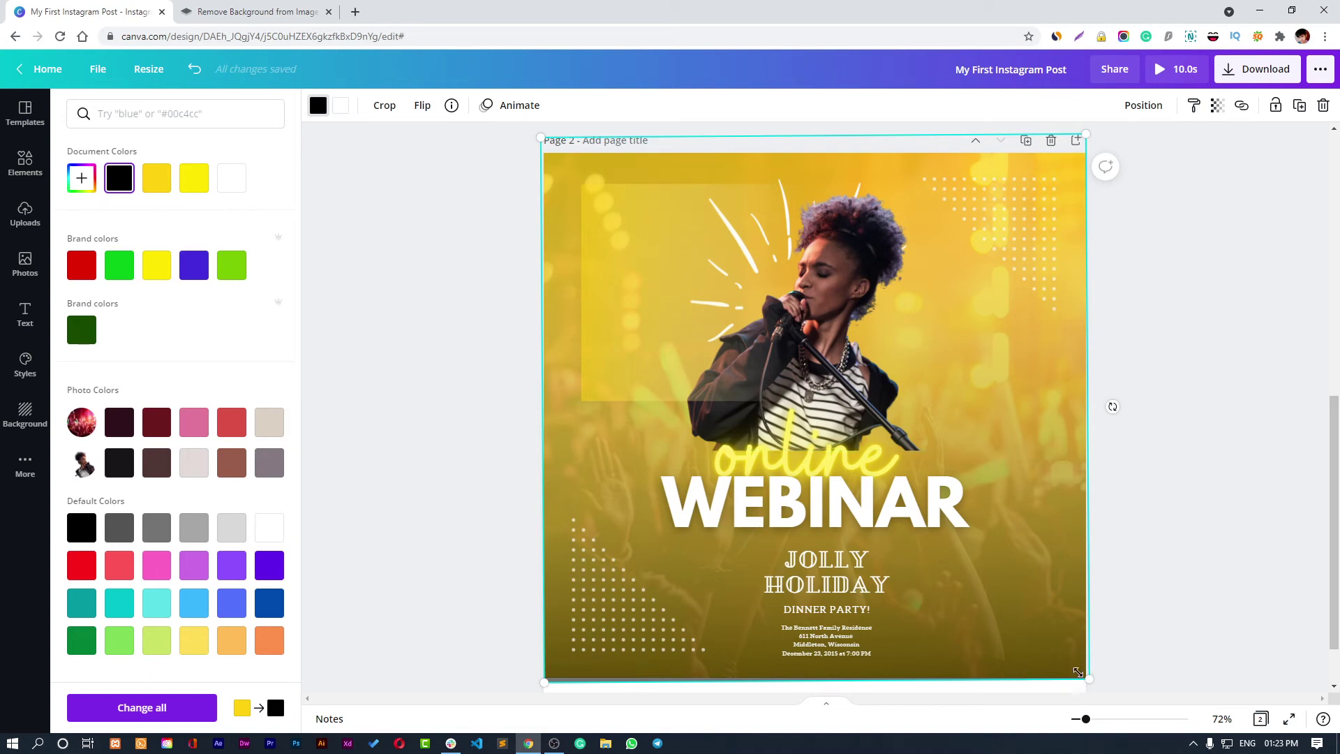
Step: Move the black gradient down past the page's bottom edge so it darkens only the lower part of the design
scroll(1241, 684, "down", 1)
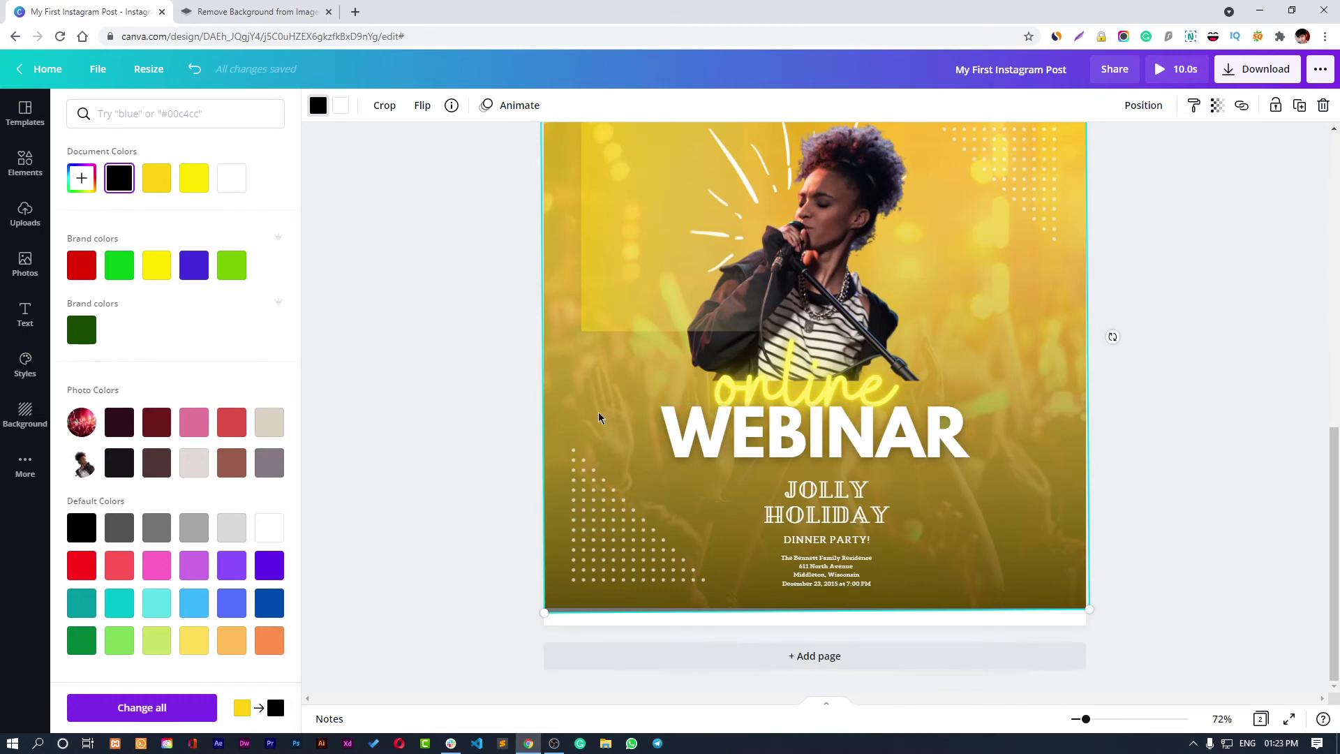
left_click_drag(518, 390, 548, 529)
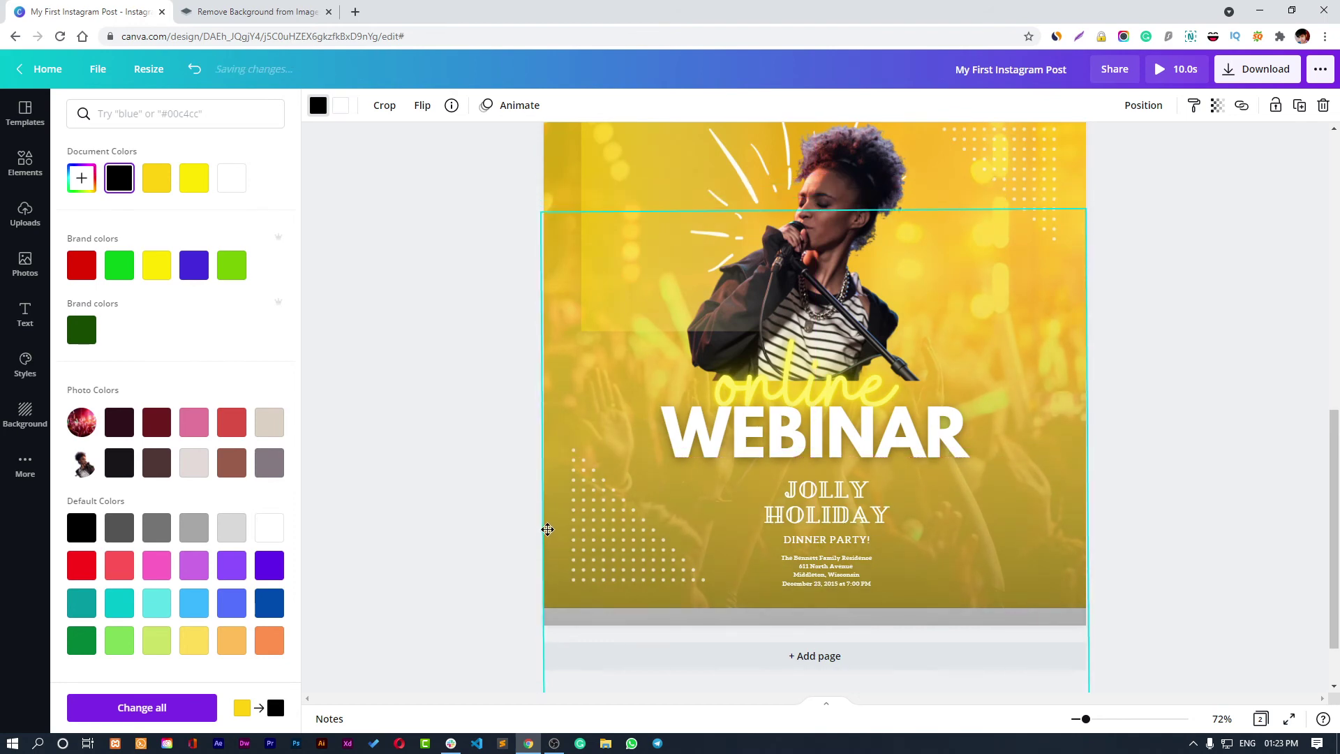
left_click(1137, 427)
left_click(1135, 304)
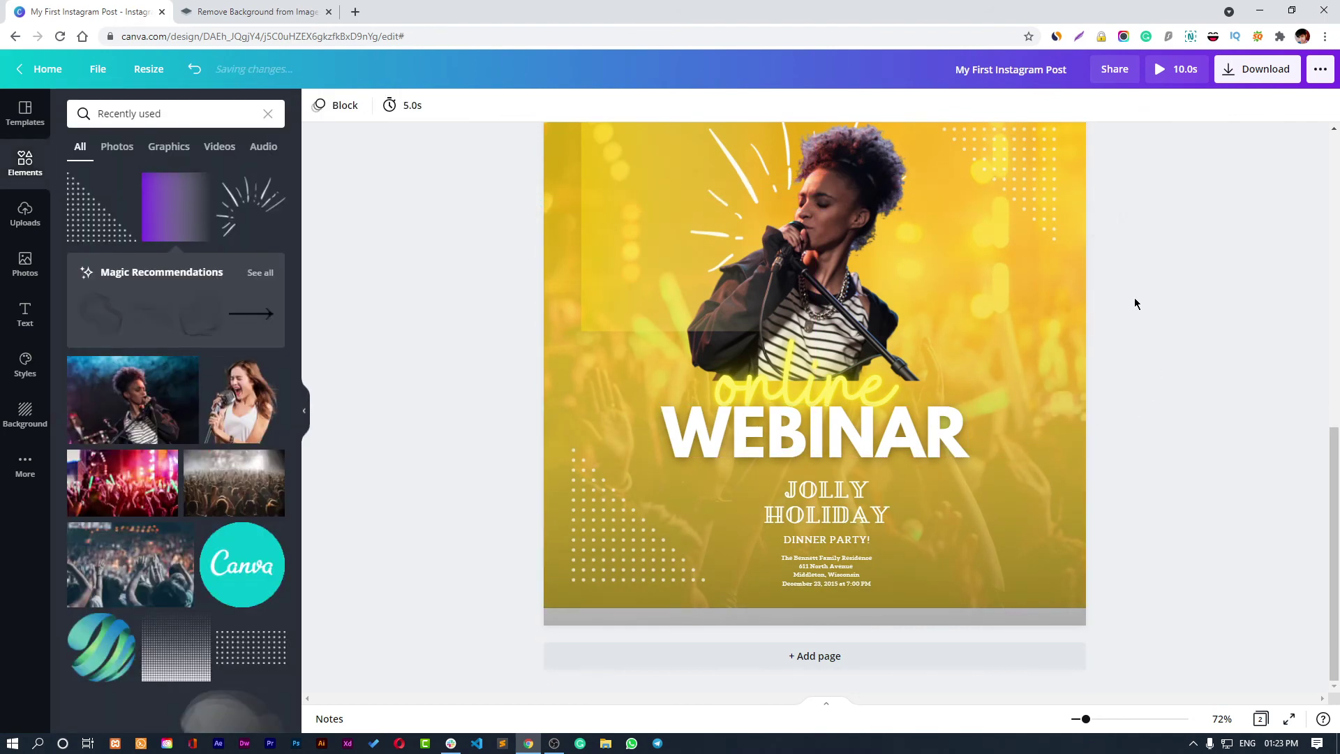
scroll(977, 324, "up", 2)
scroll(985, 295, "down", 1)
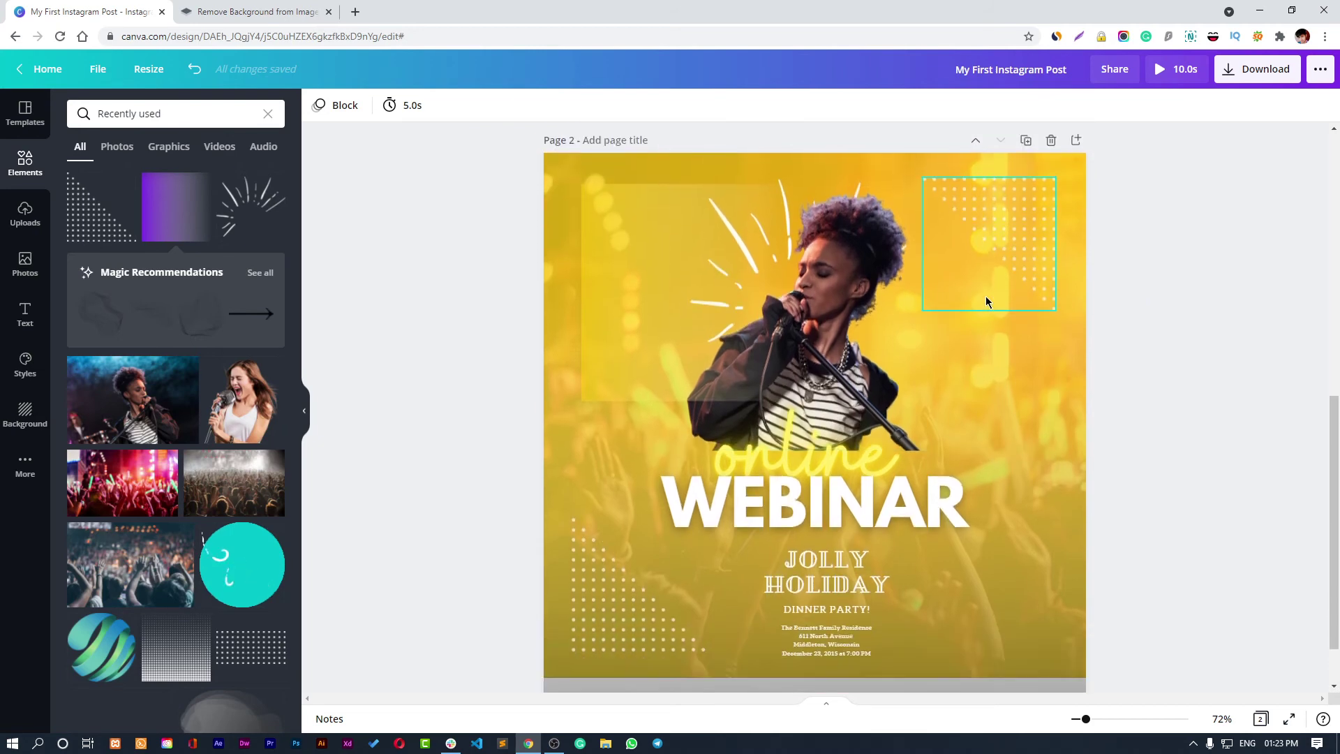
Step: Add a Backdrop shadow effect to the singer cutout on page 2
left_click(684, 428)
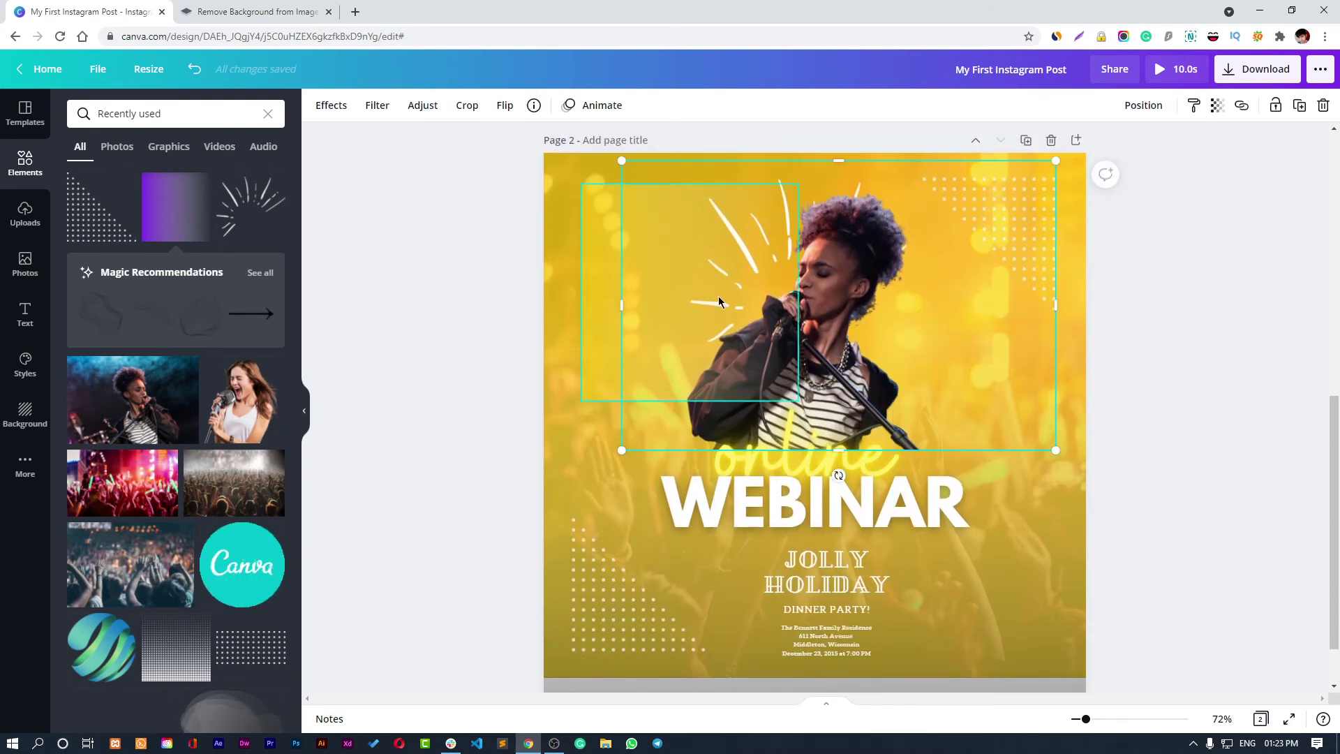
left_click(331, 110)
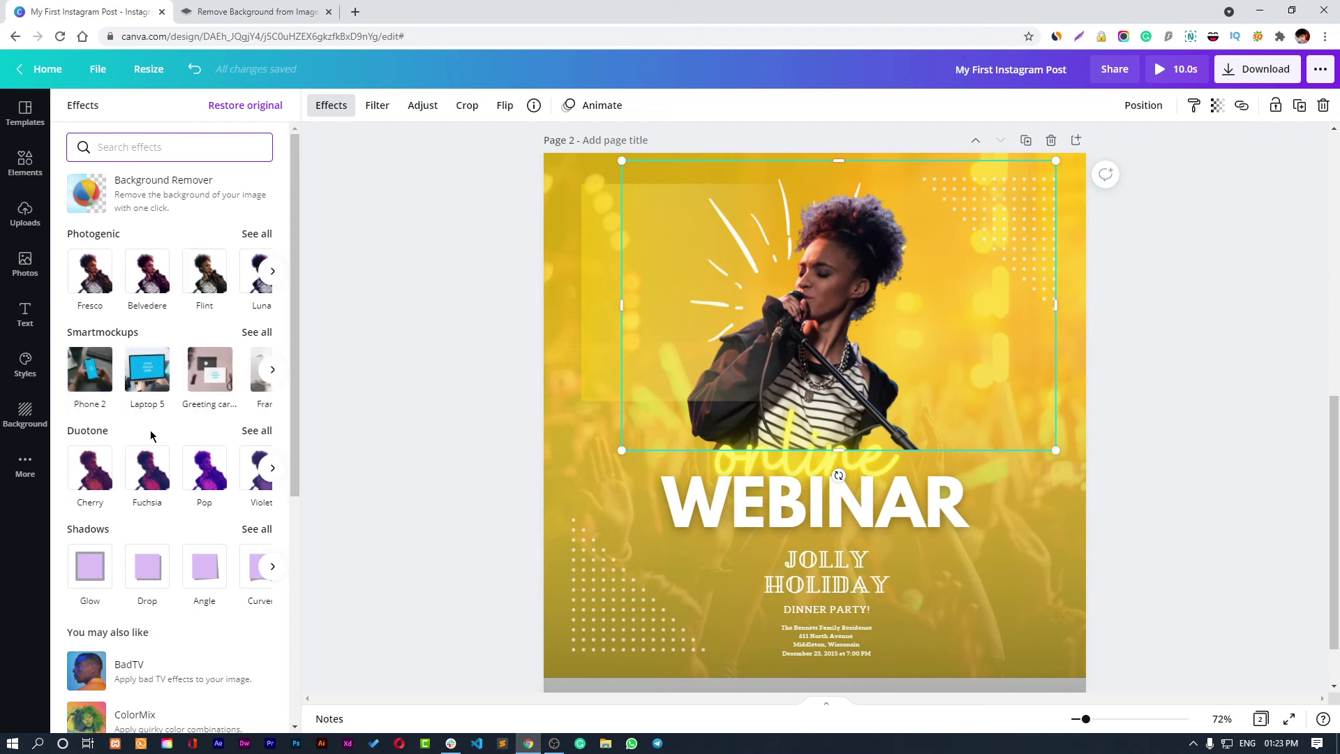
scroll(143, 433, "down", 2)
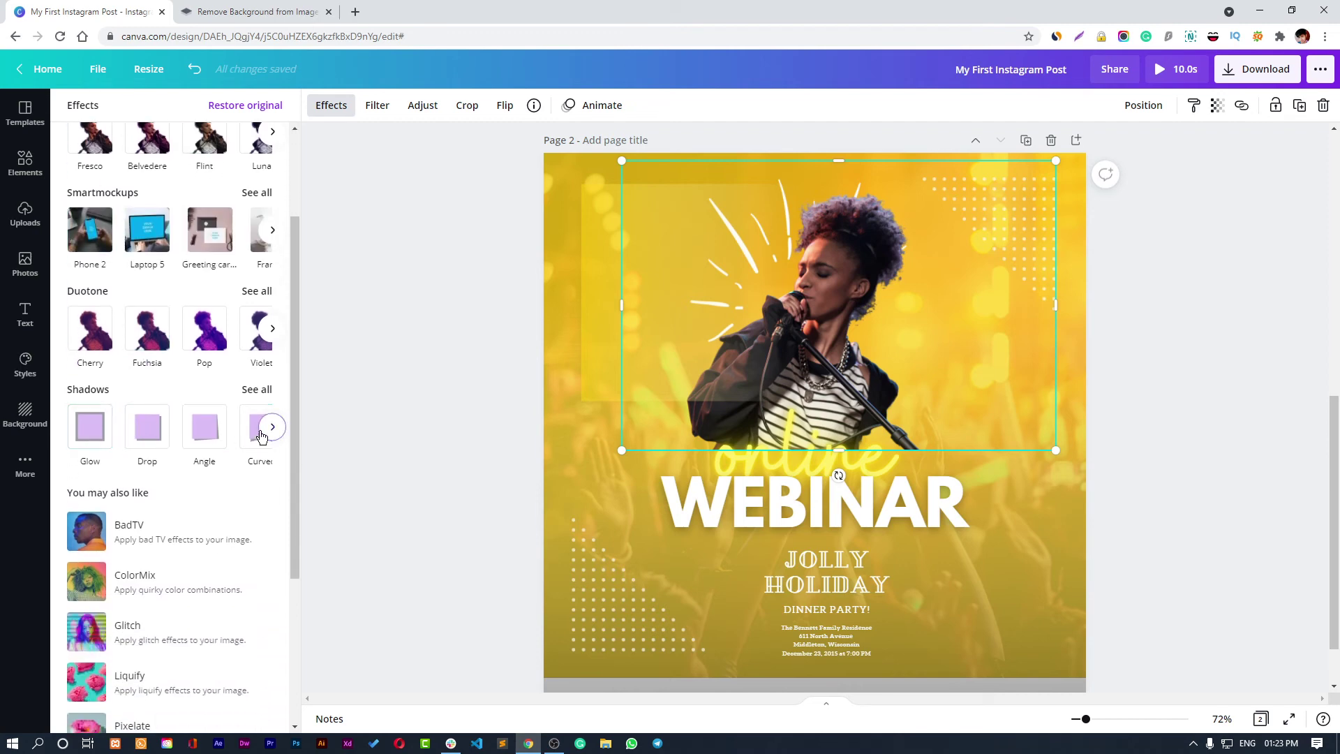
left_click(257, 390)
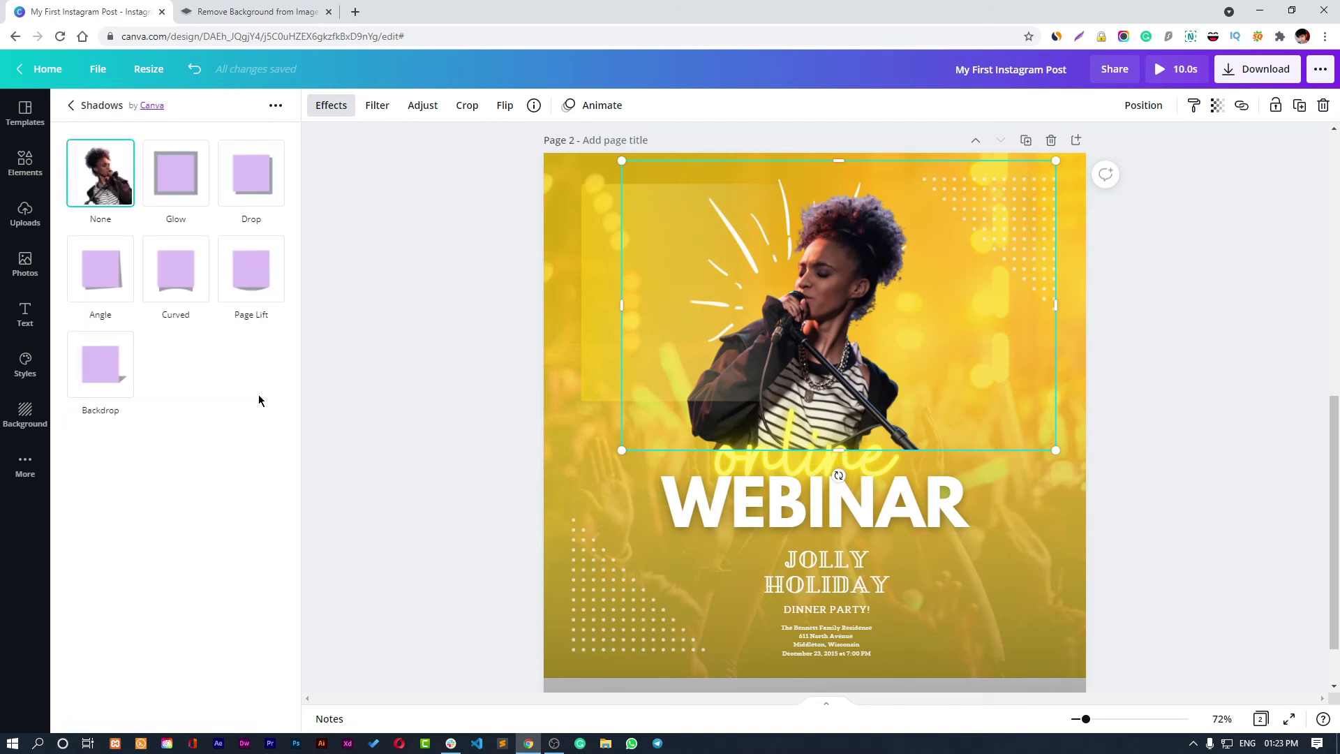
left_click(121, 384)
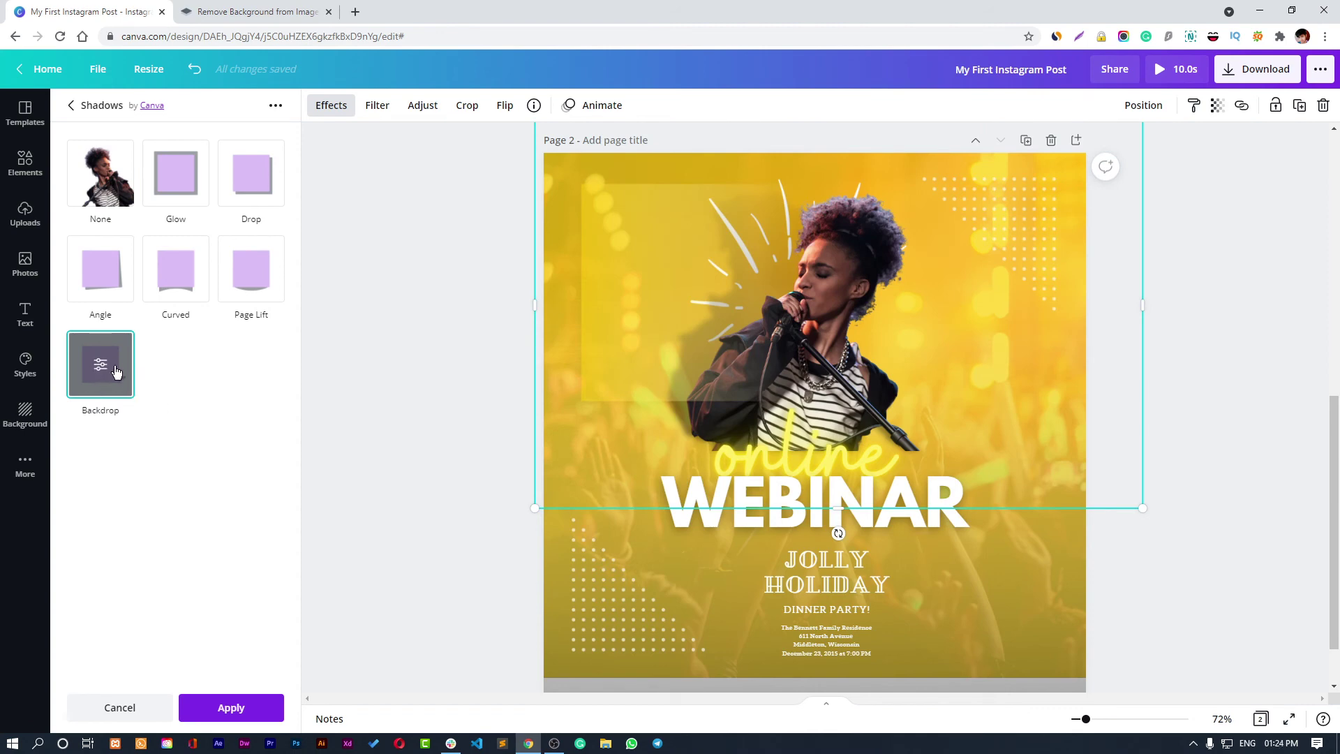
Step: Set the singer's backdrop shadow to blur 4 and horizontal angle -17, and apply it
left_click(110, 371)
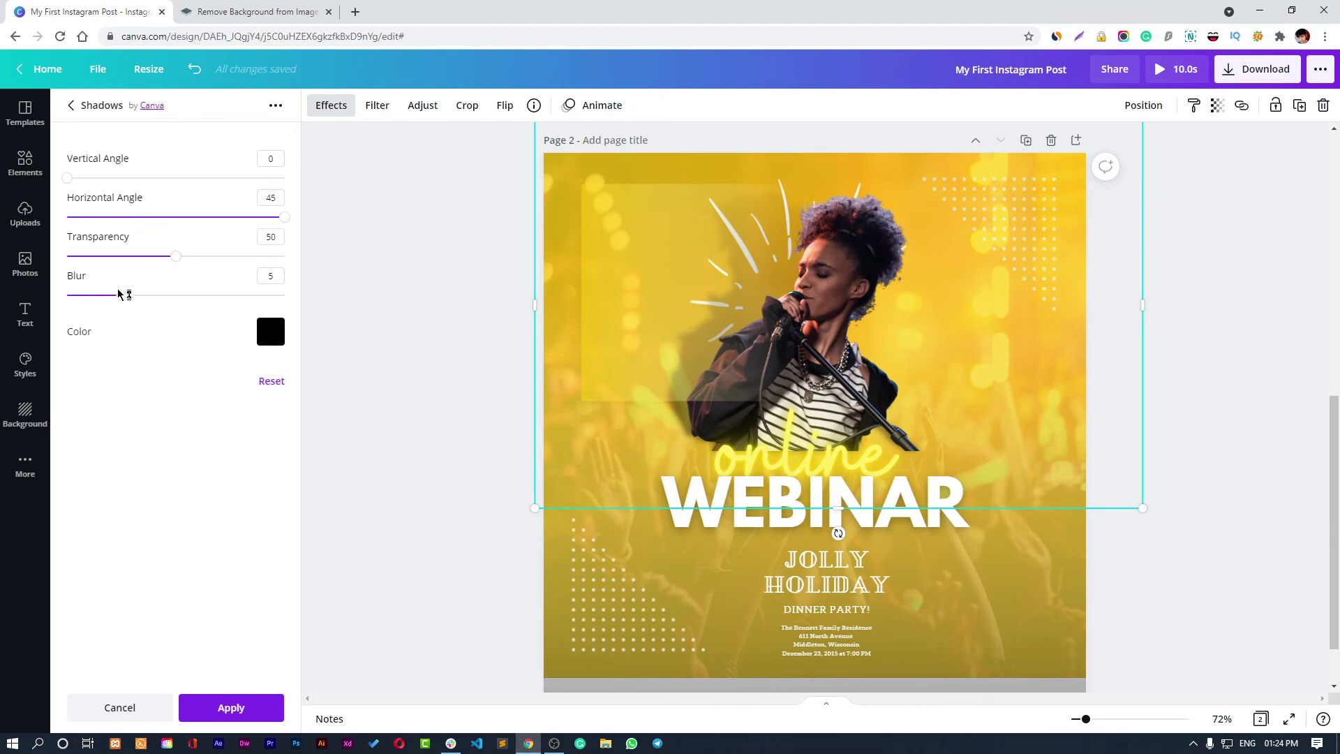
mouse_move(120, 298)
left_mouse_down()
mouse_move(88, 298)
mouse_move(109, 298)
left_mouse_up()
left_click_drag(287, 218, 139, 231)
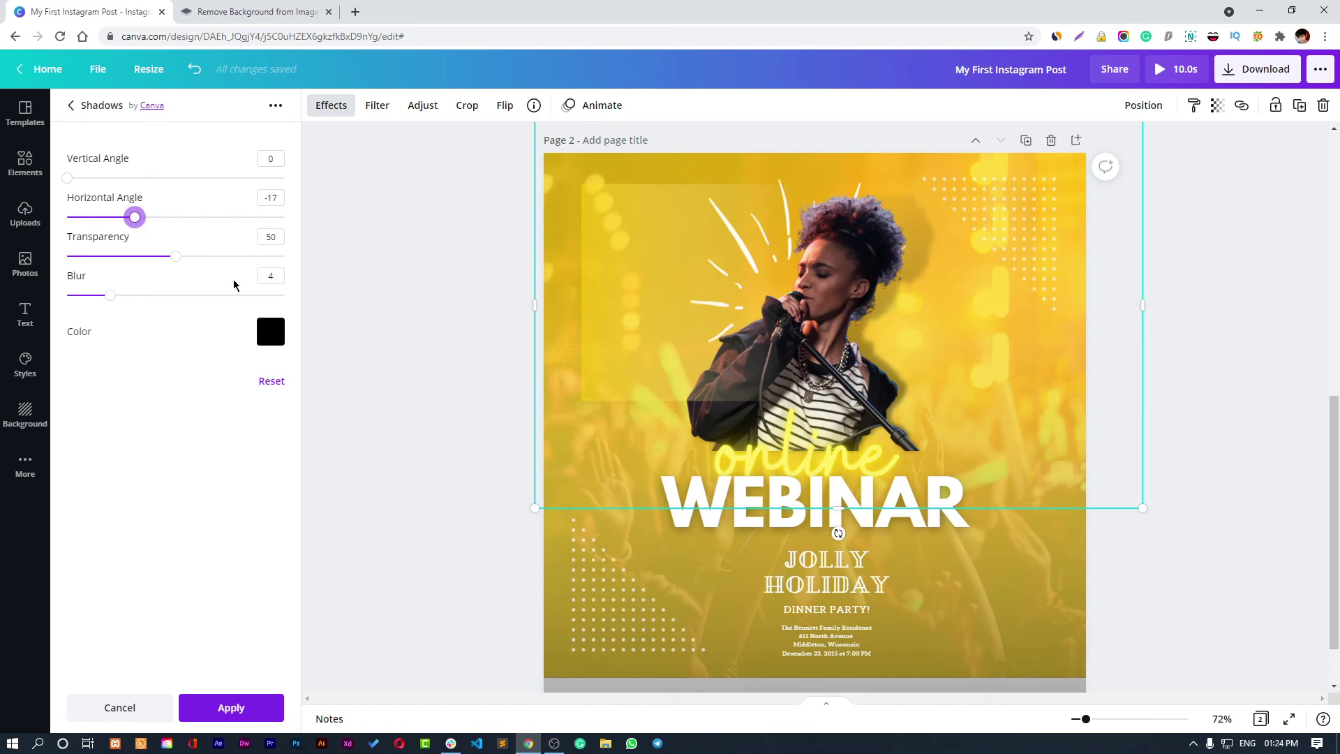
left_click(72, 107)
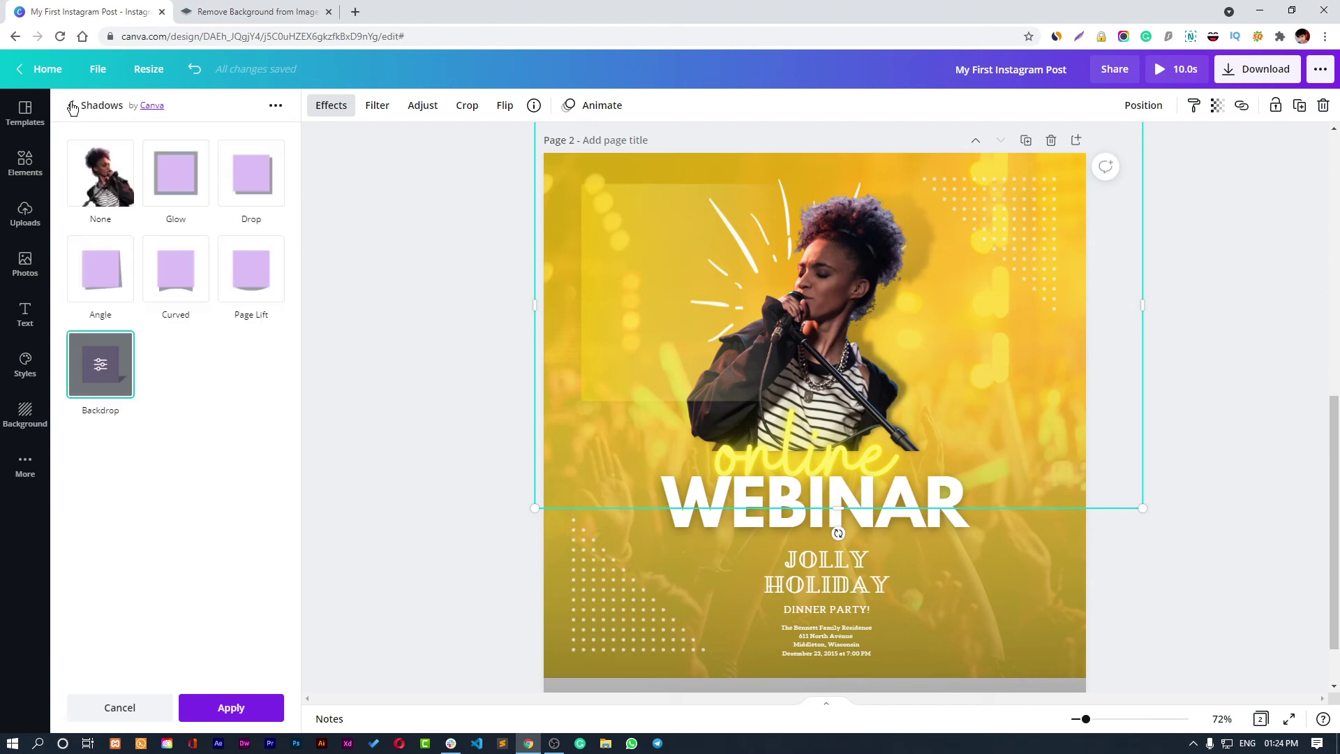
left_click(262, 709)
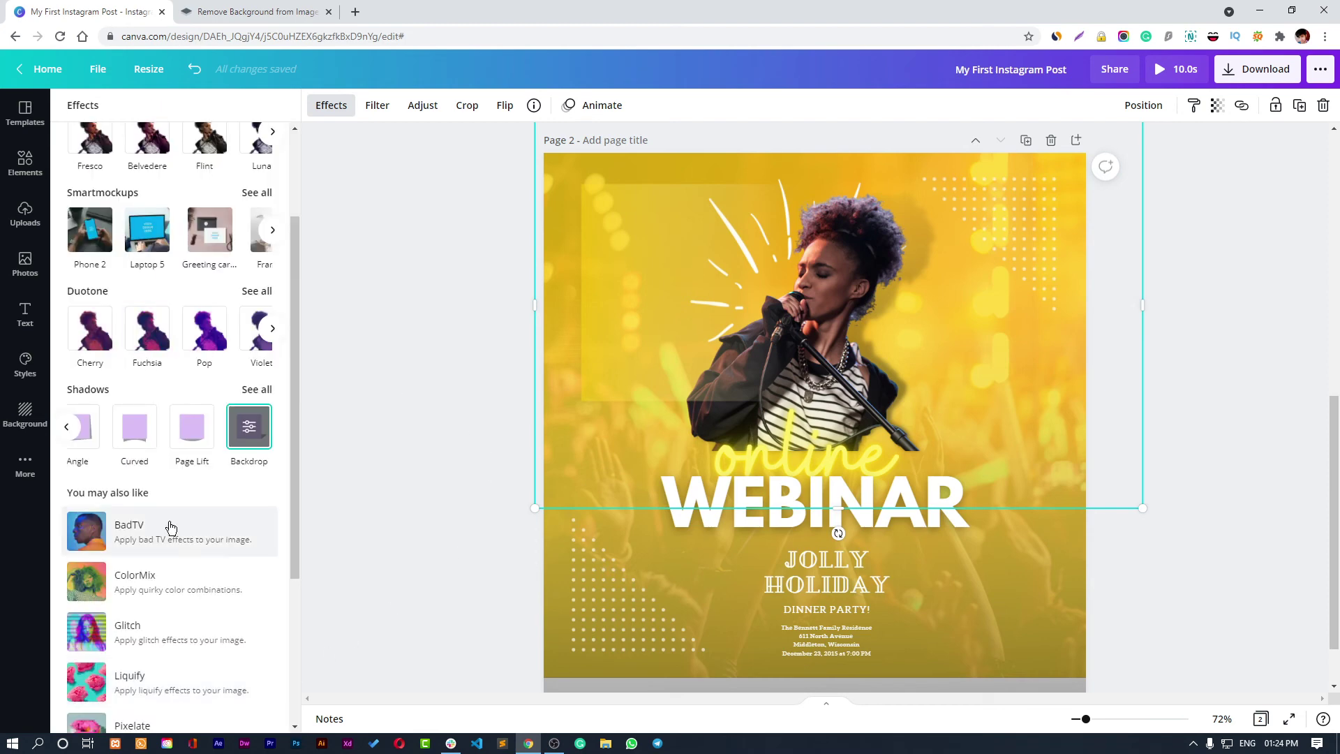
Step: Browse the photo effects and give the singer cutout the Amber Duotone effect
scroll(172, 489, "down", 2)
scroll(172, 331, "up", 5)
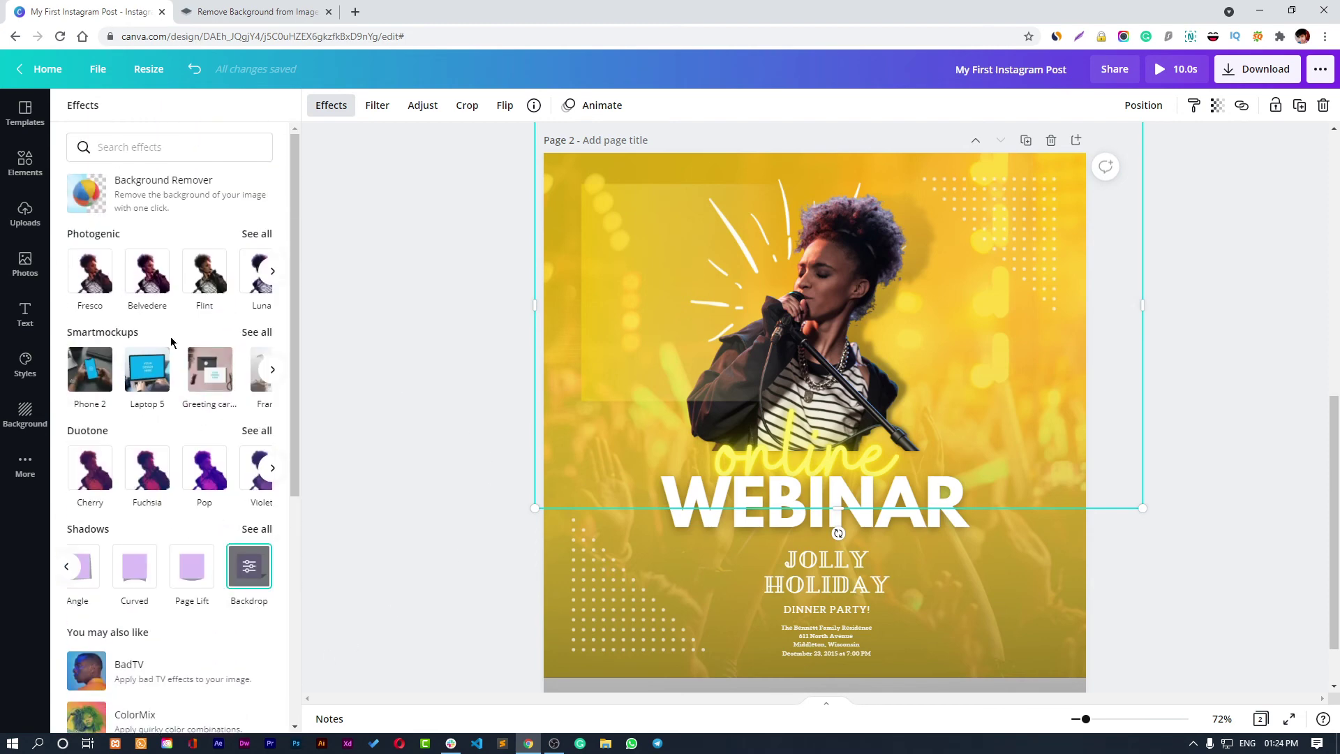
left_click(257, 235)
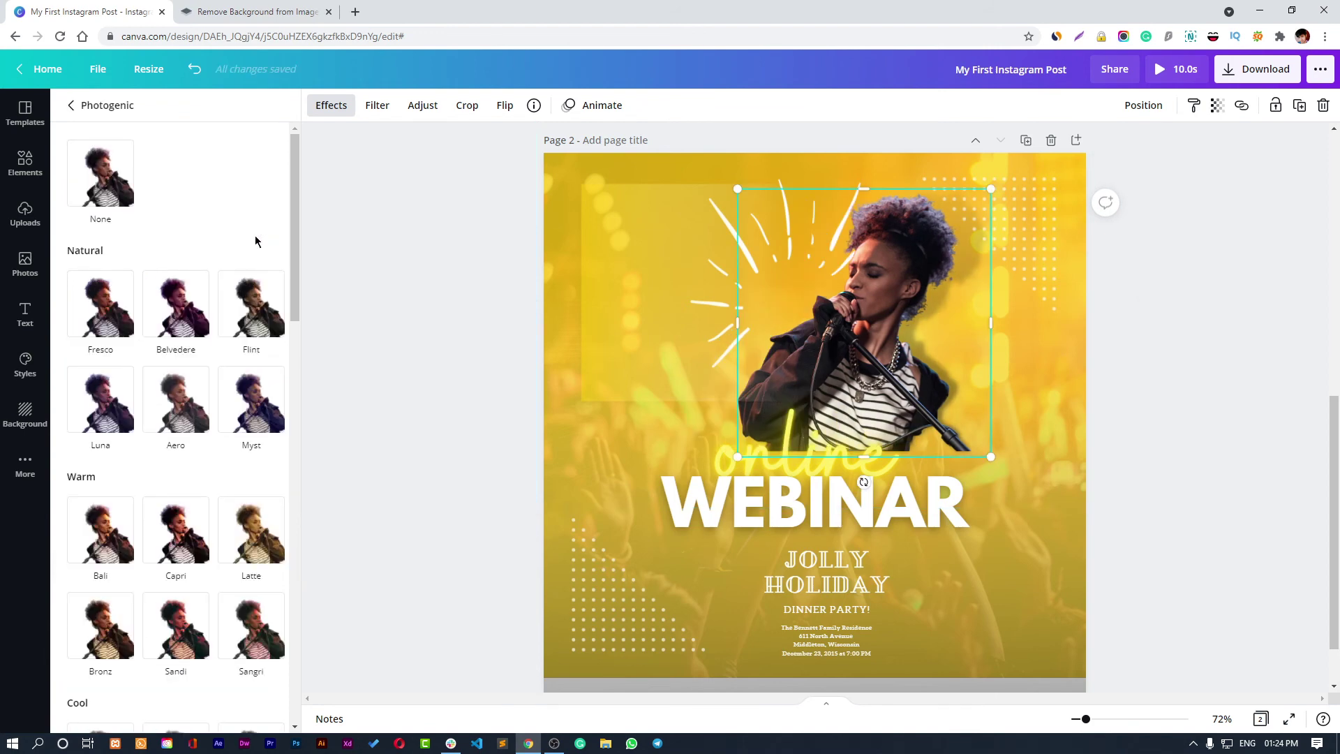
left_click(71, 104)
scroll(169, 437, "down", 1)
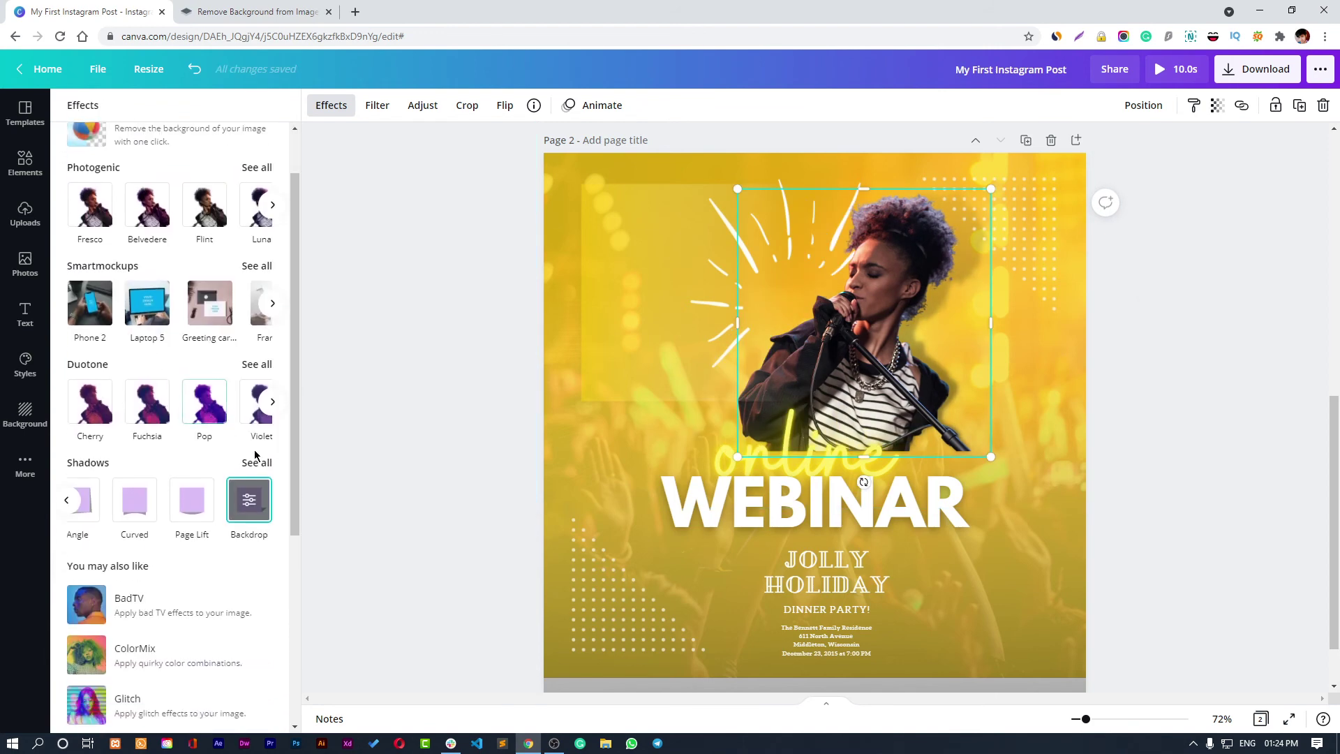
left_click(253, 363)
scroll(244, 593, "down", 3)
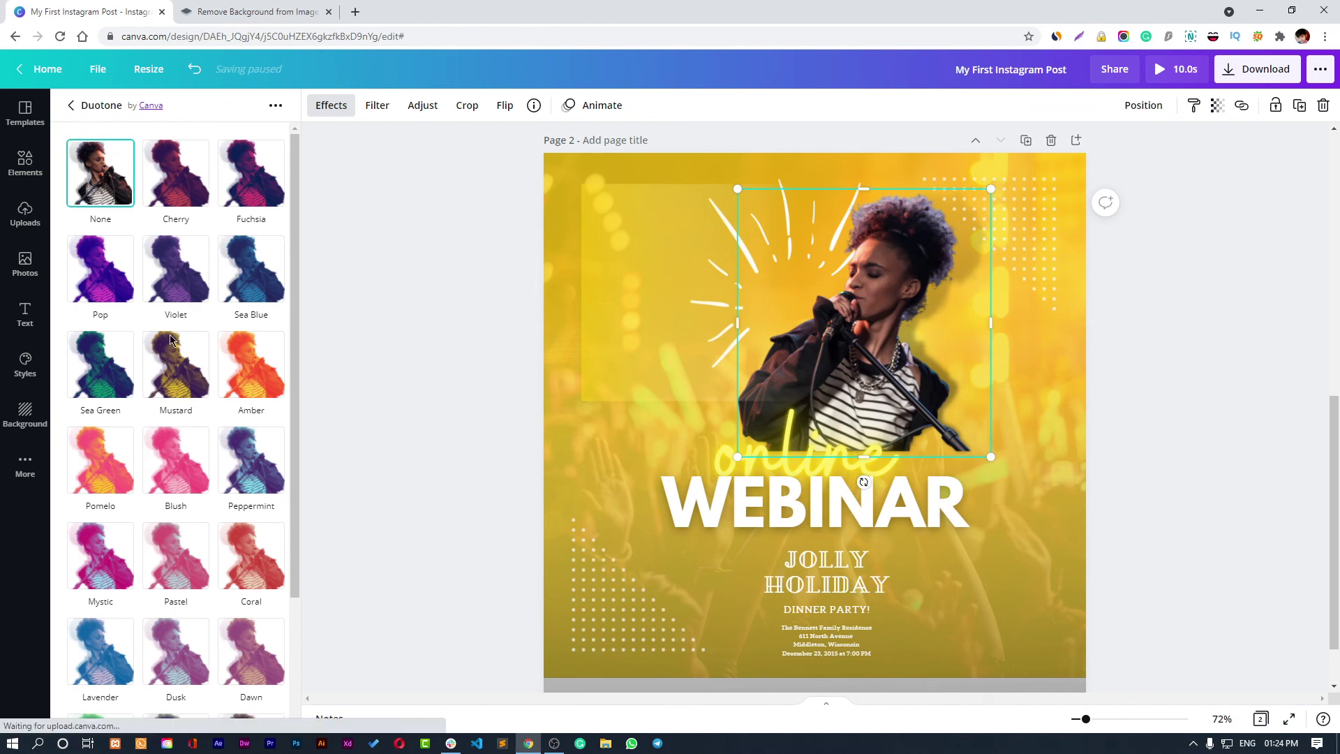
scroll(208, 423, "down", 3)
scroll(213, 517, "up", 3)
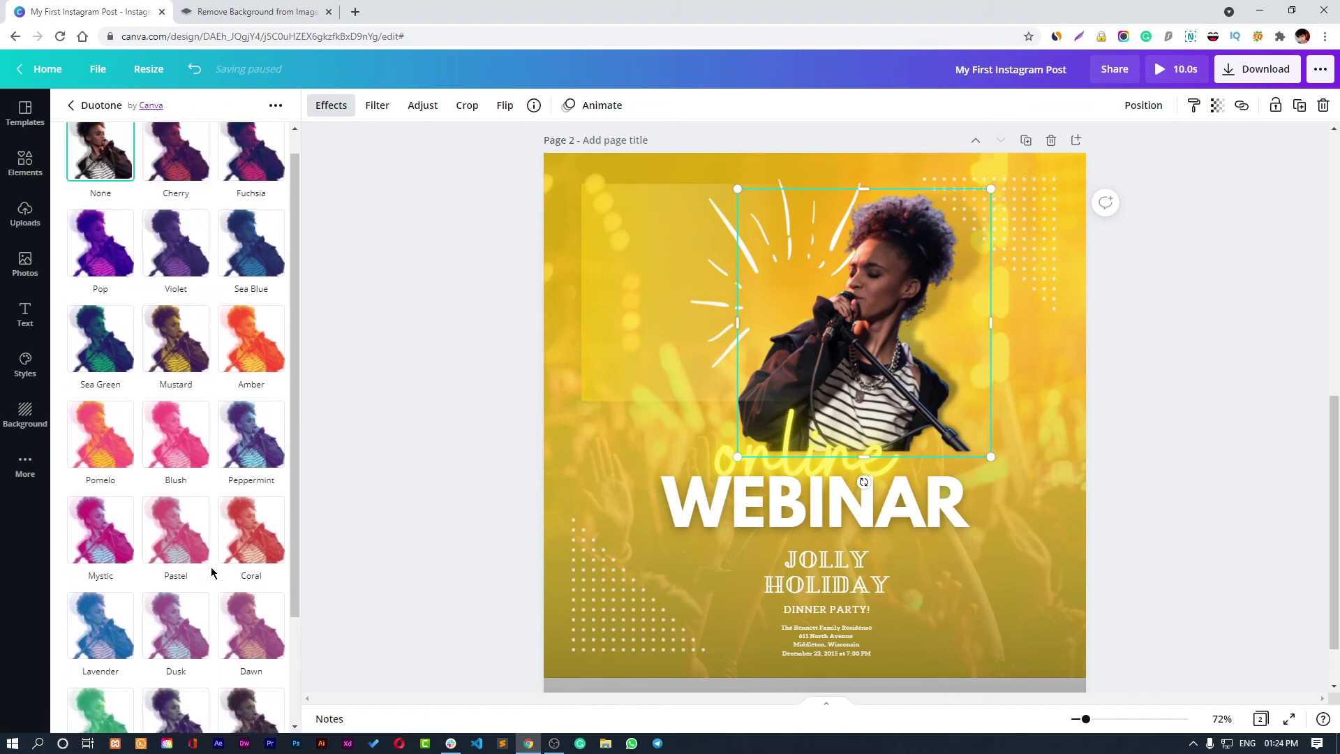
left_click(257, 378)
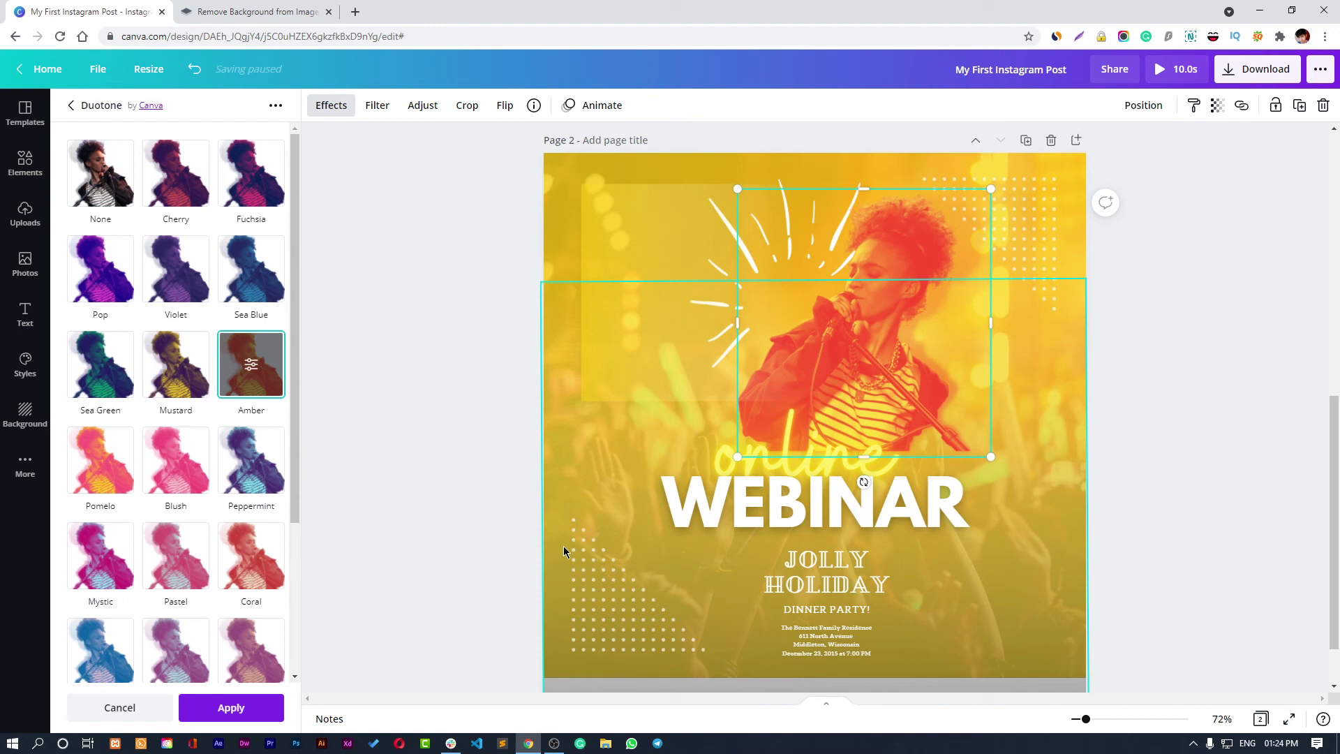
Step: Set the Duotone shadows color to orange-red #FF570F and reduce the effect's intensity to 0.35
left_click(251, 369)
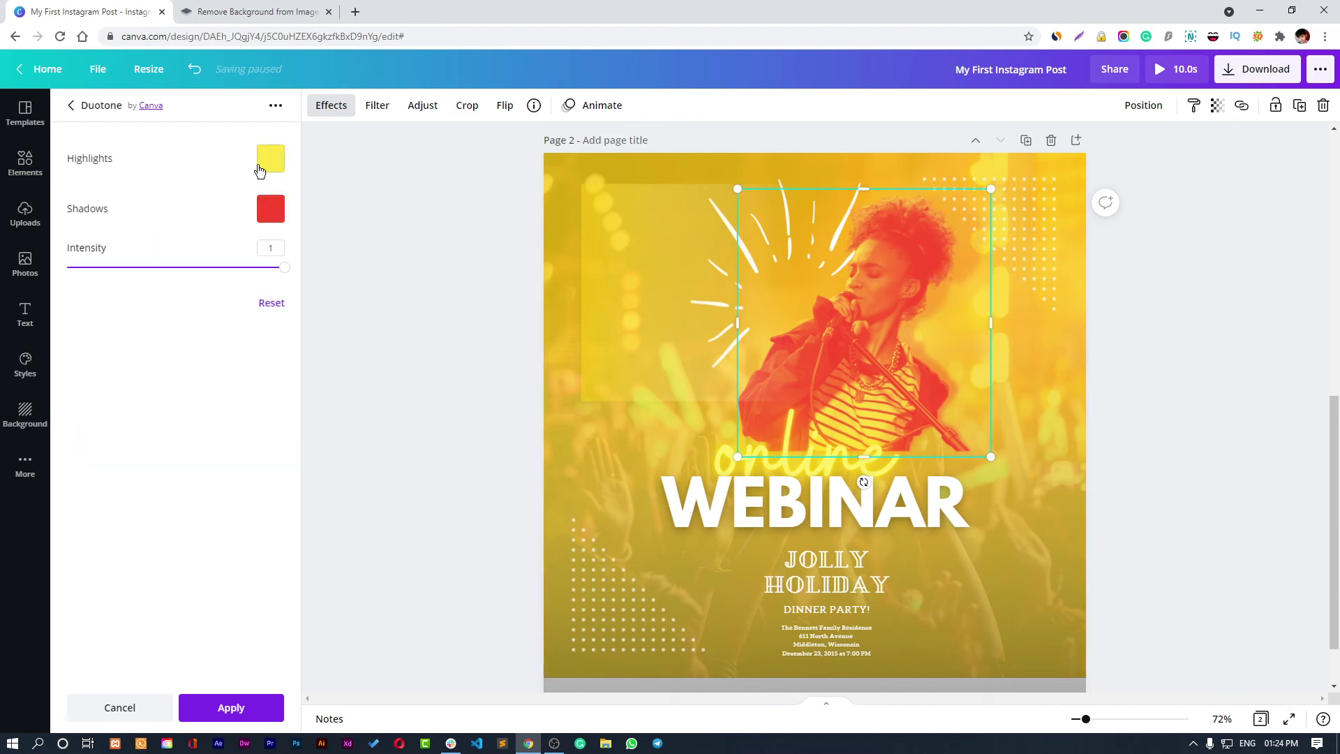
left_click(270, 208)
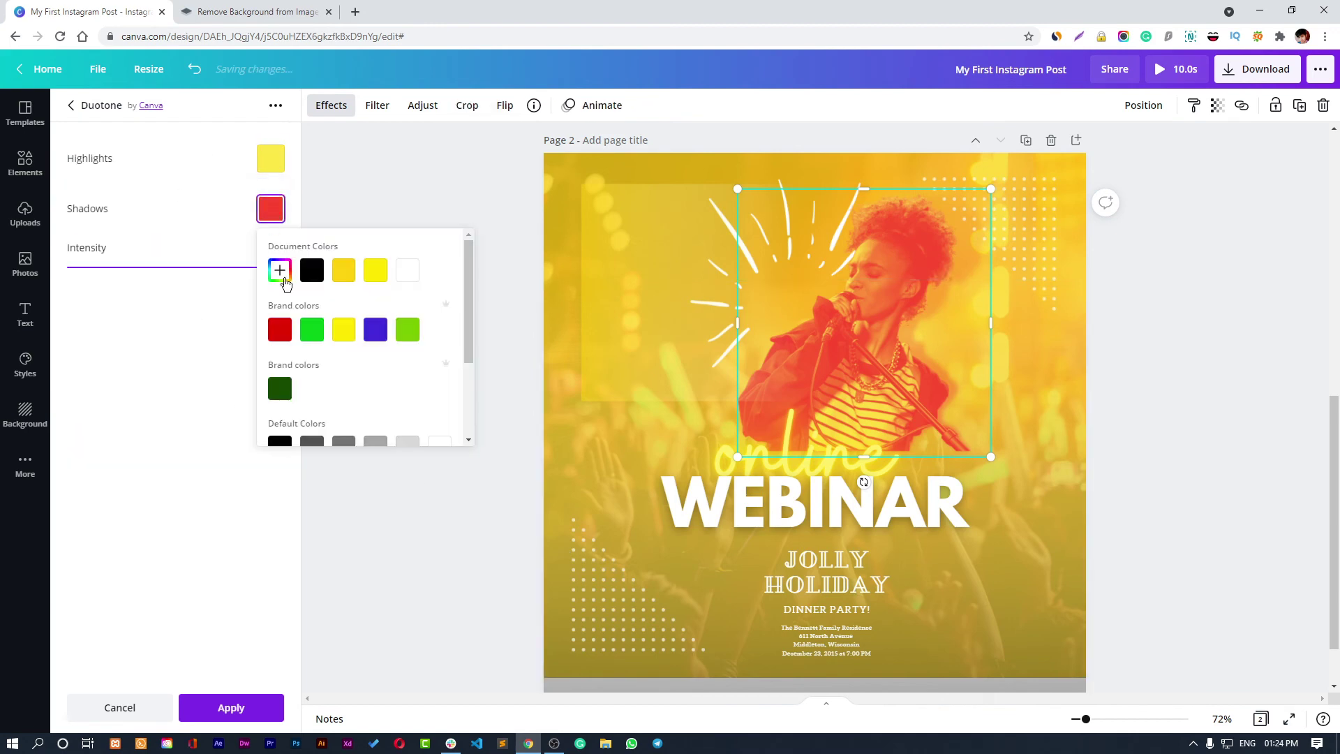
left_click(343, 275)
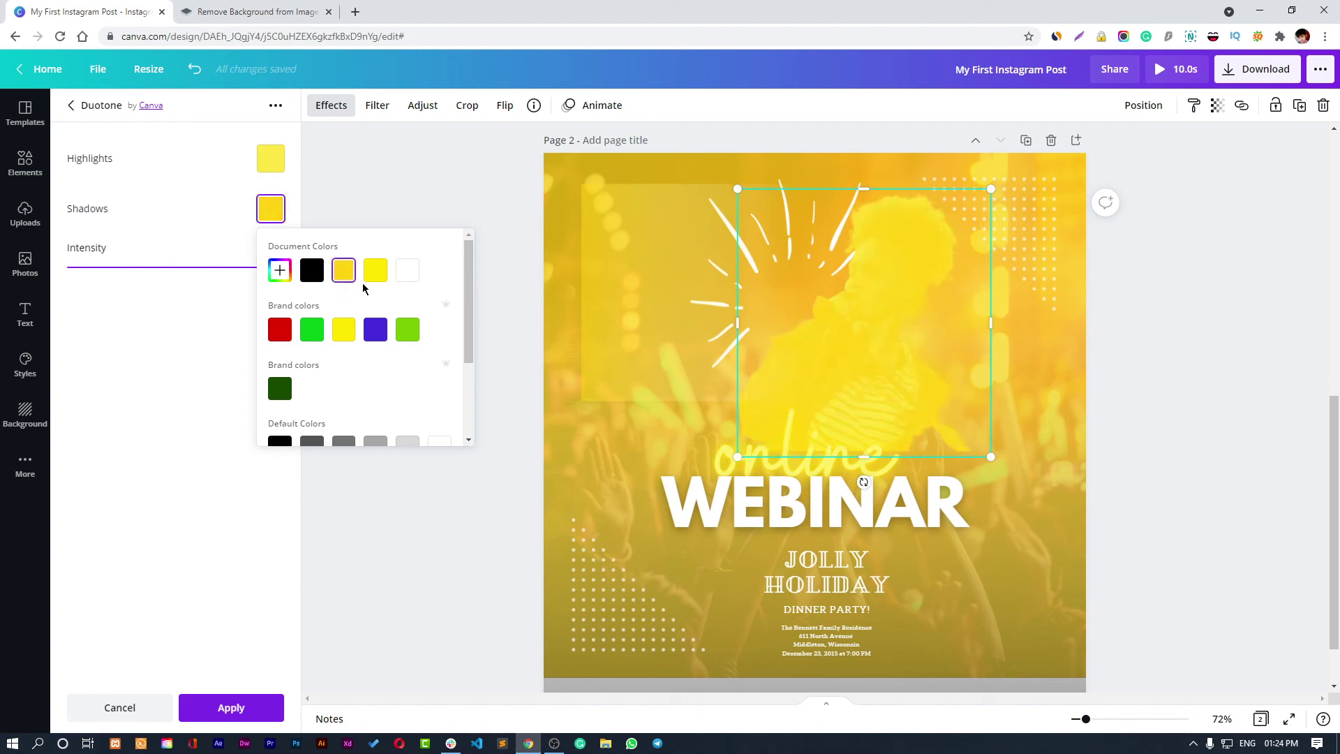
left_click(283, 274)
left_click_drag(312, 386, 280, 390)
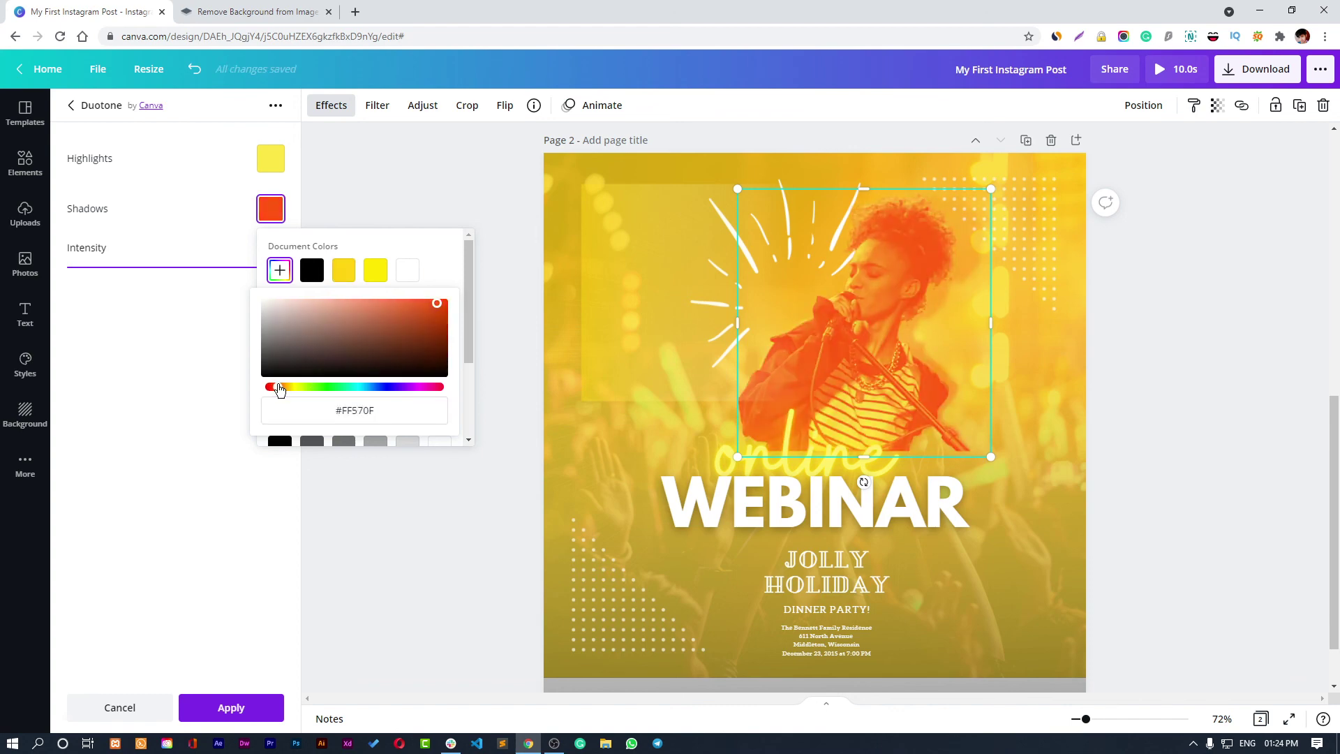
left_click(156, 387)
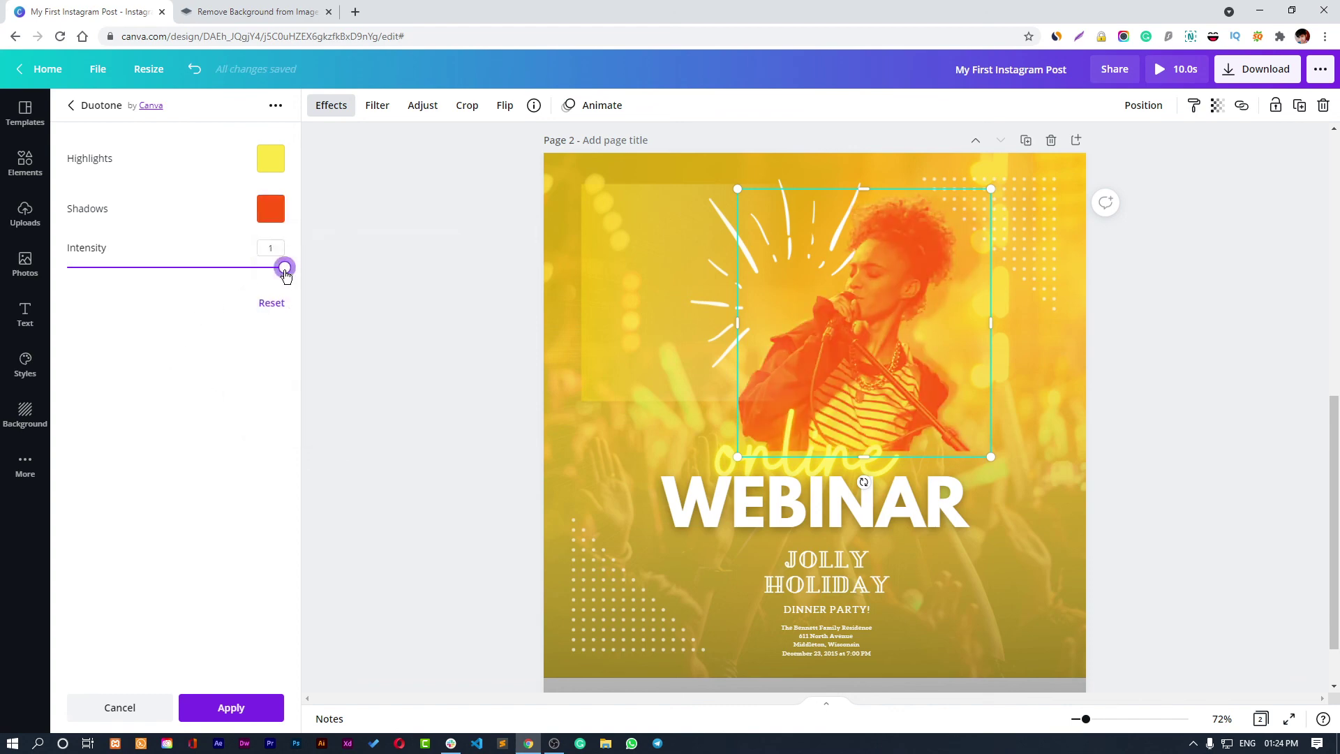
left_click_drag(285, 272, 144, 276)
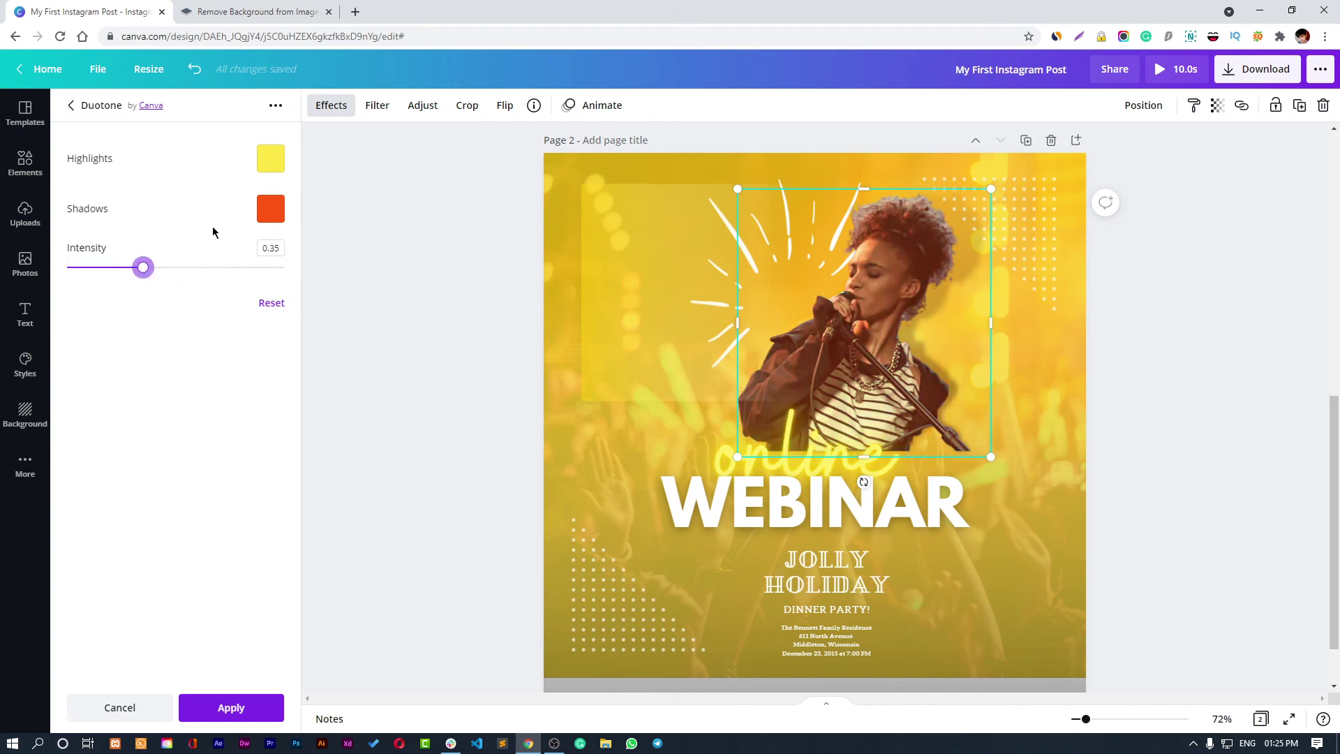
Step: Shift the Duotone shadows color to a lighter orange and finish editing the singer's effect
left_click(283, 215)
left_click(279, 270)
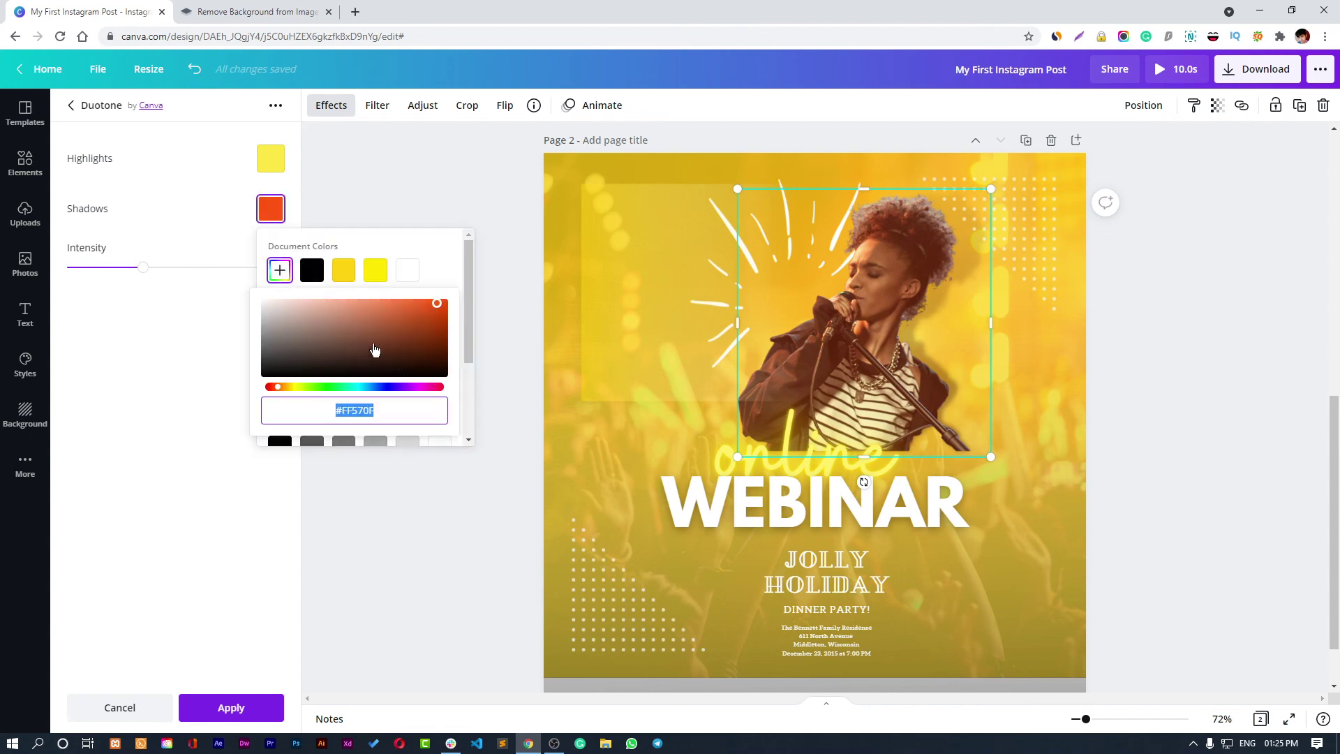
left_click_drag(282, 392, 287, 392)
left_click(196, 377)
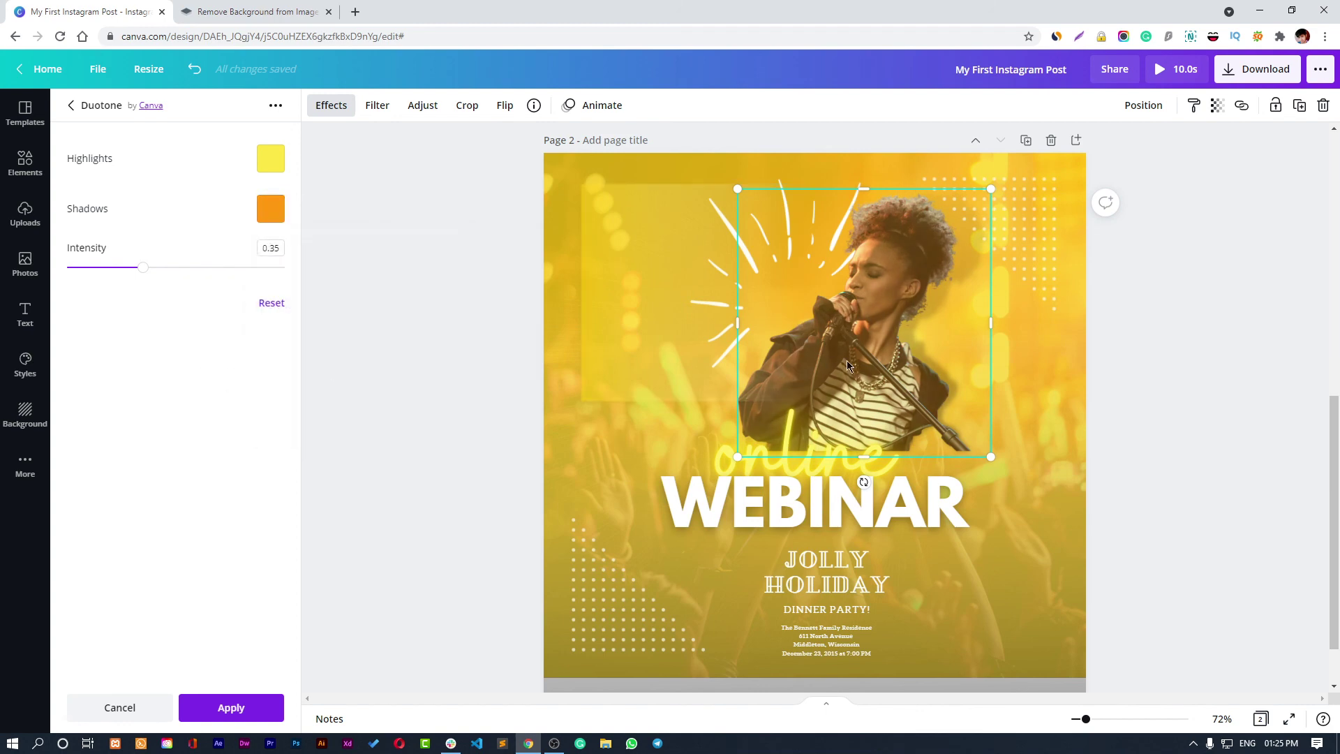
left_click(900, 392)
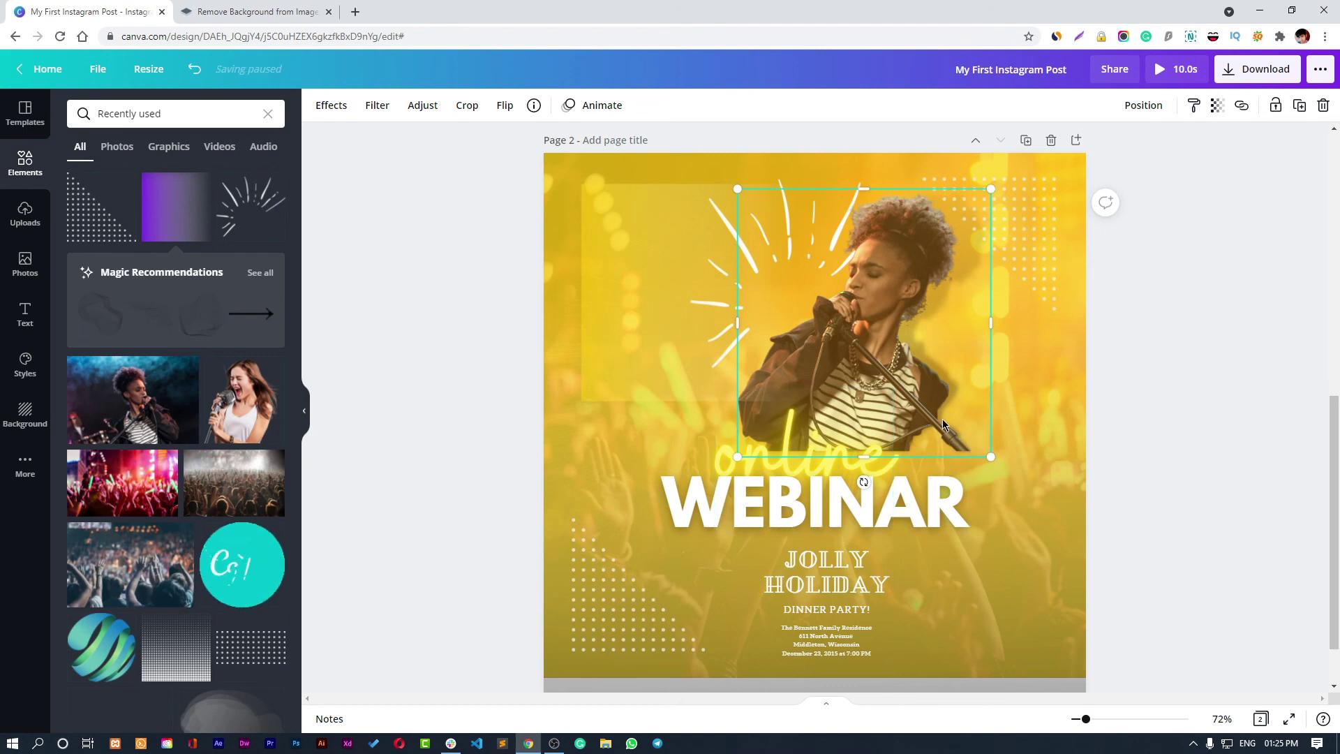
Step: Move the singer cutout slightly left so it sits above the online WEBINAR title, and compare the design with page 1
left_click_drag(937, 421, 896, 415)
left_click(1117, 439)
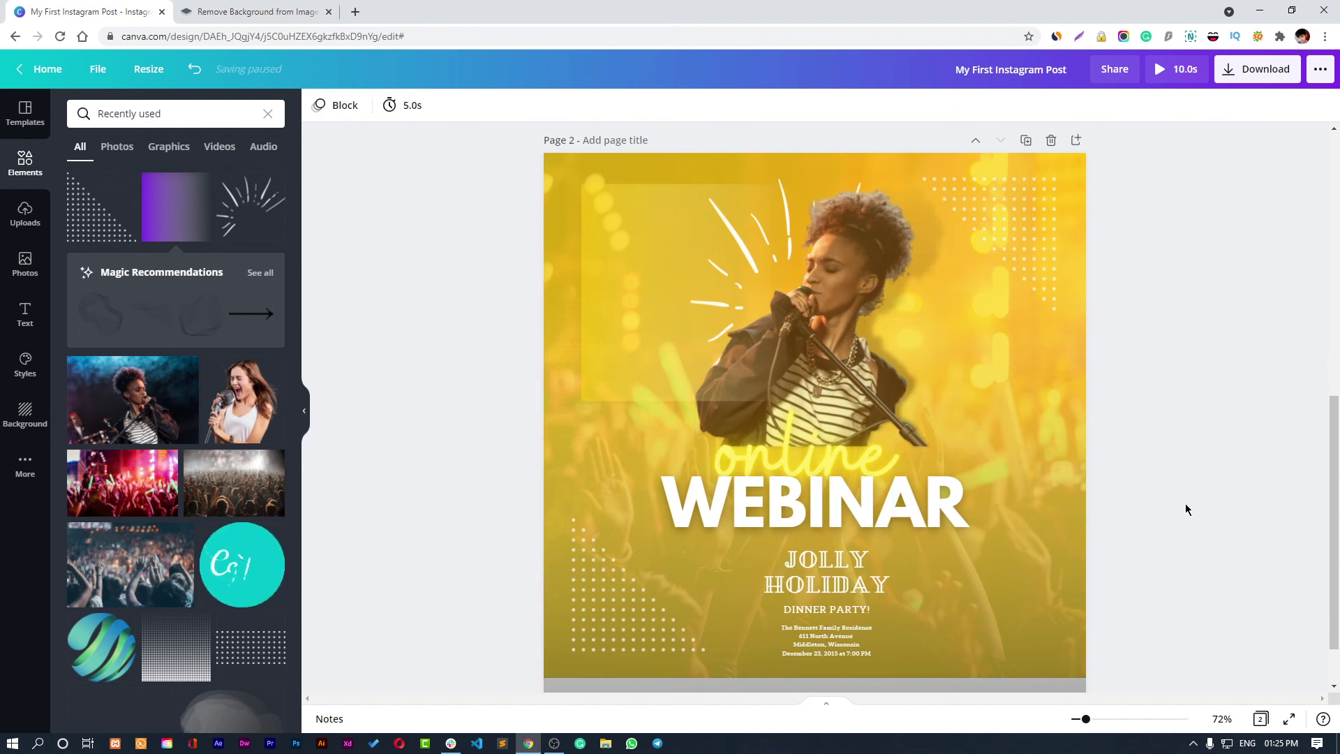
scroll(803, 463, "down", 1)
scroll(819, 492, "up", 5)
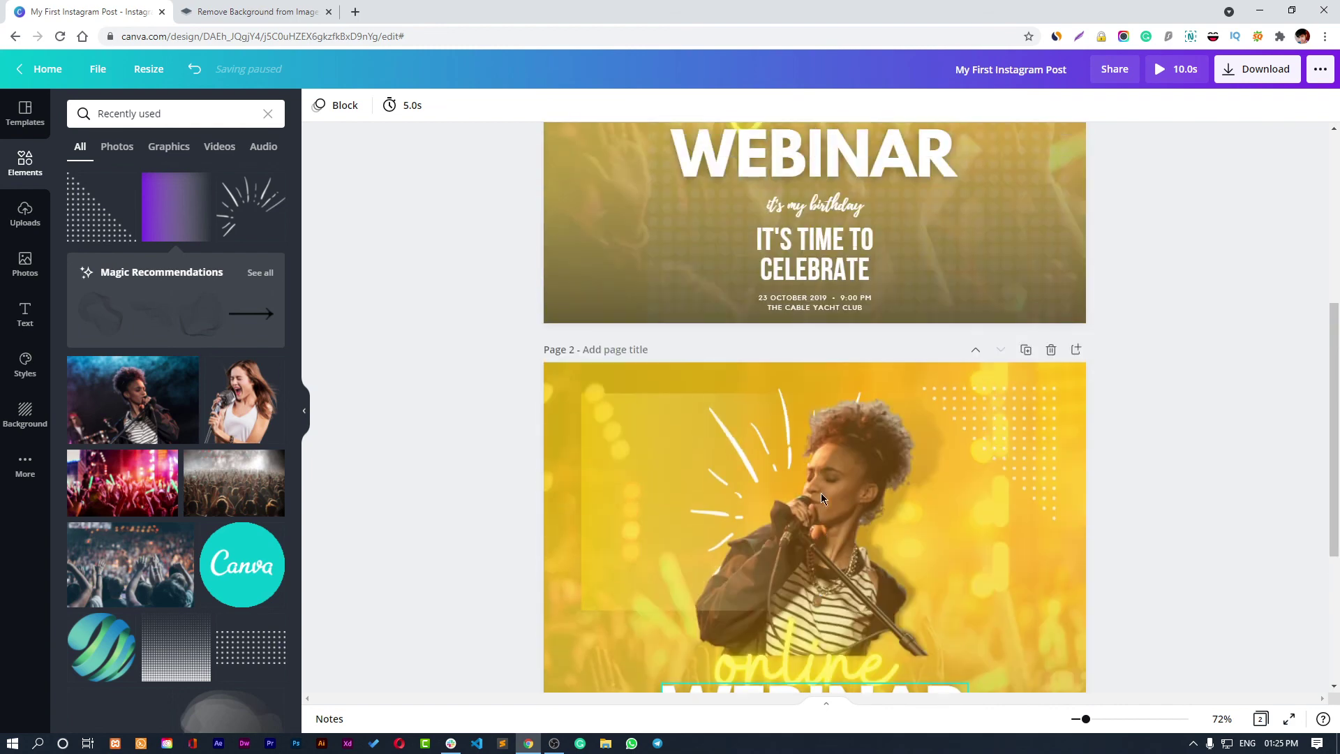
scroll(821, 493, "down", 5)
scroll(1065, 555, "up", 2)
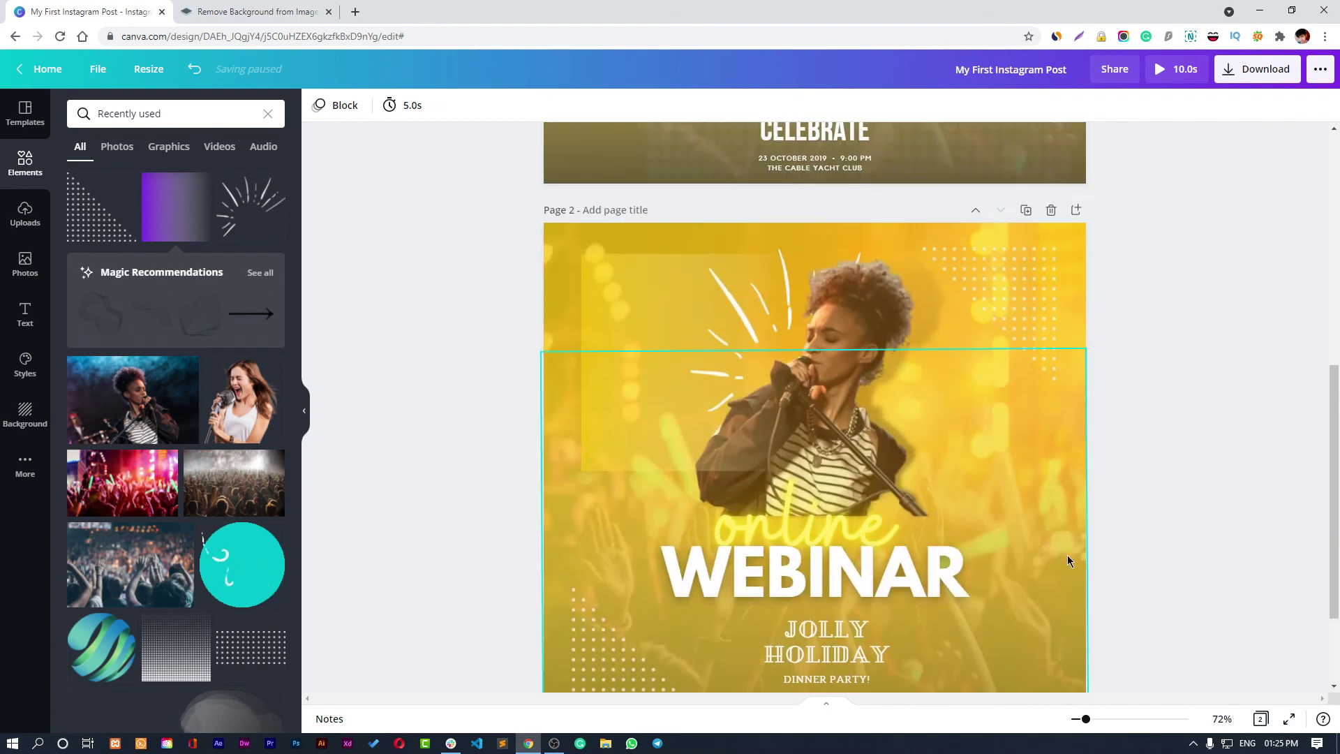
scroll(1066, 555, "down", 1)
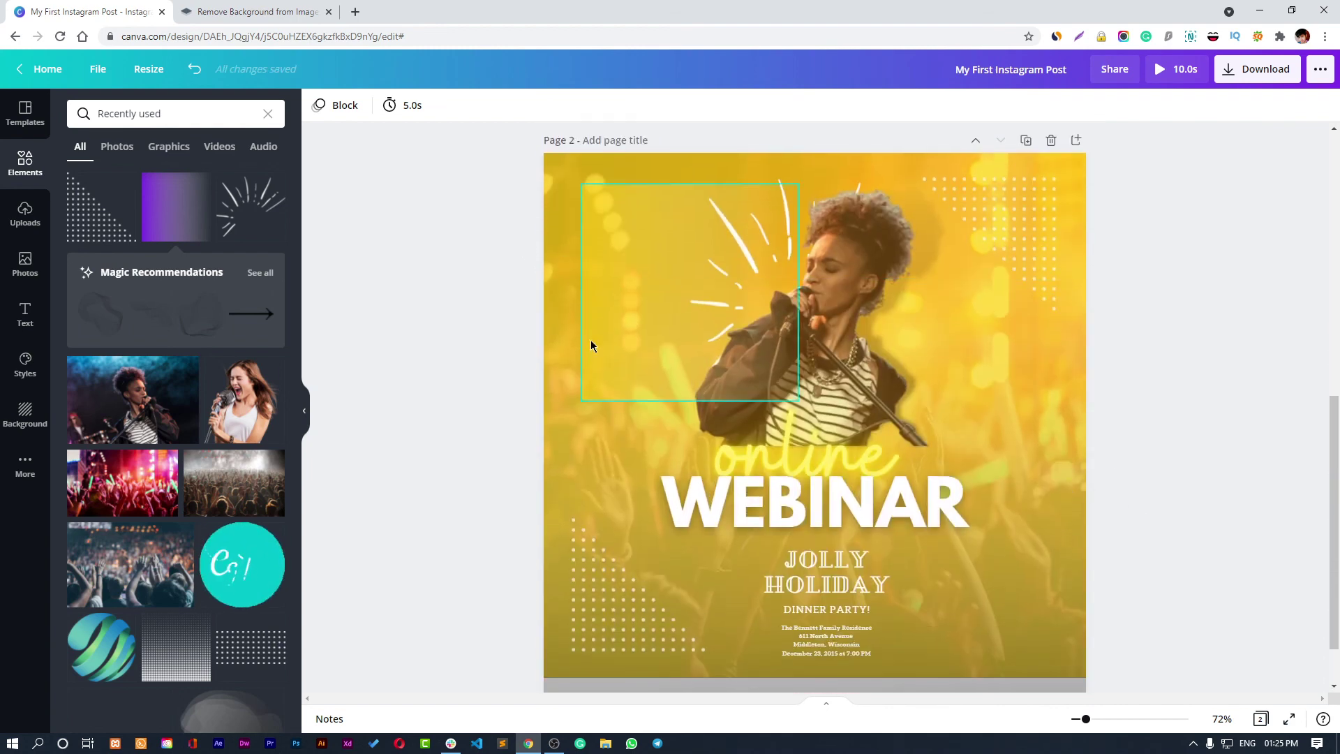